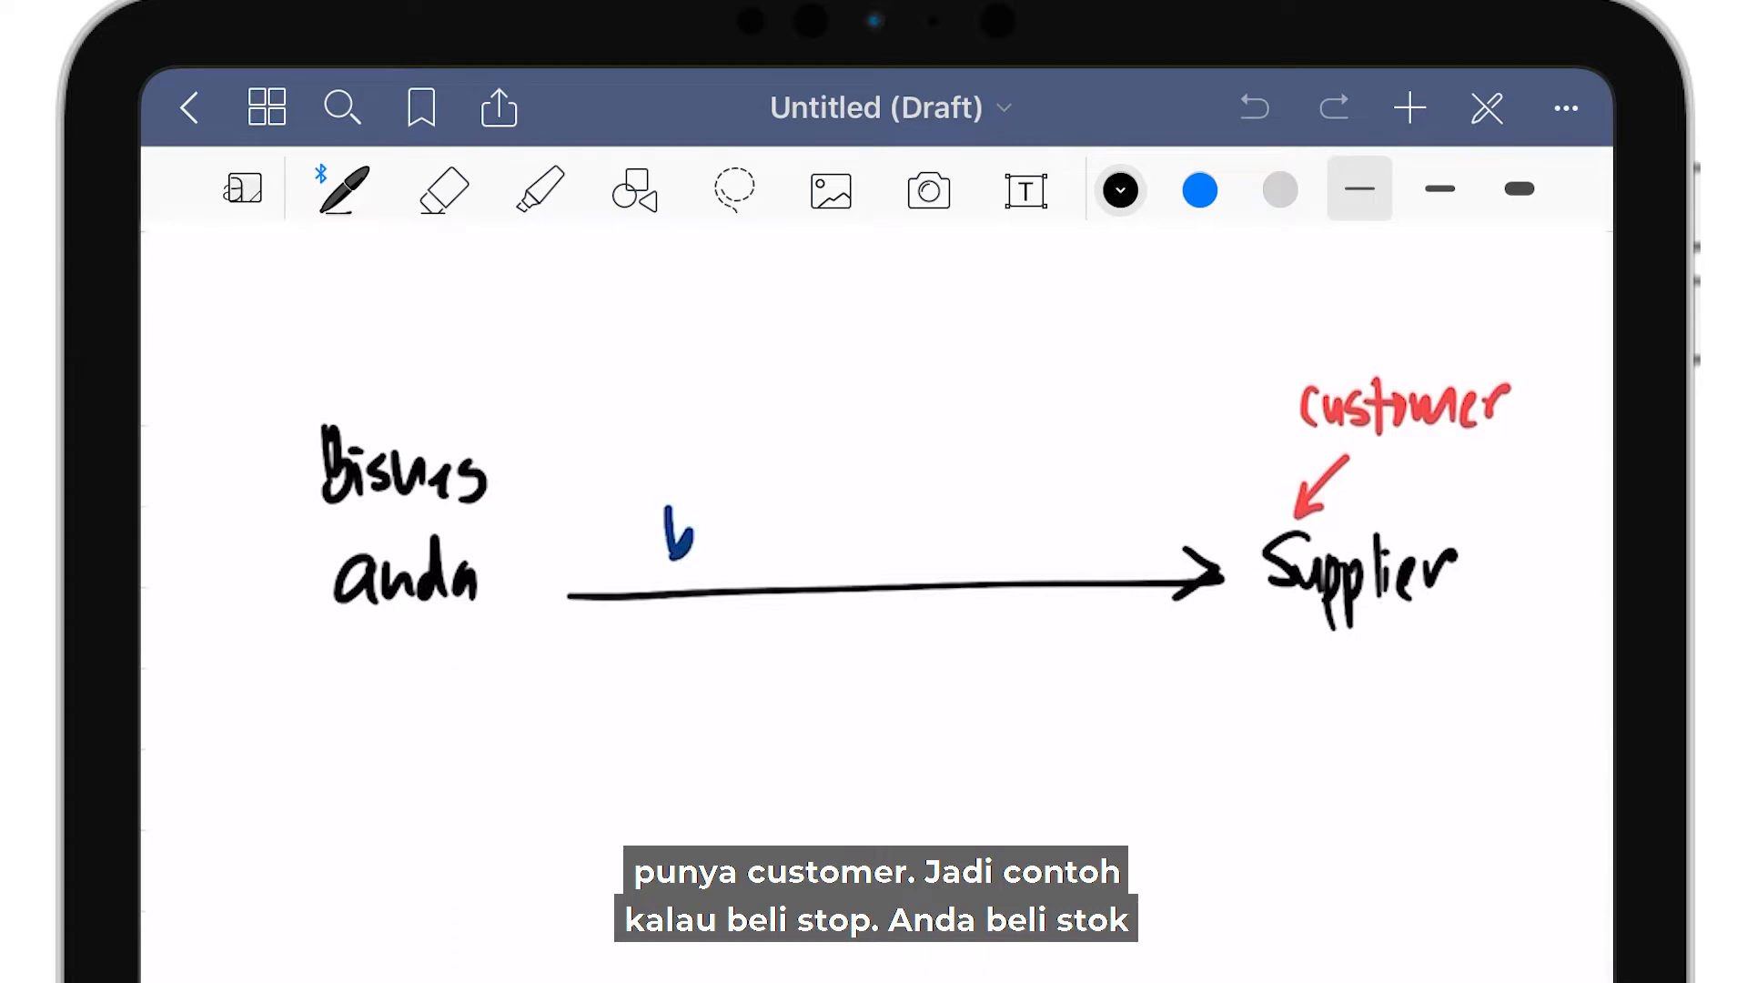
Handwrite "beli stok / bahan" in blue above the black arrow from "Bisnes anda" to "Supplier".
{"action": "left_click_drag", "start_coordinate": [734, 510], "coordinate": [783, 550]}
{"action": "mouse_move", "coordinate": [813, 499]}
{"action": "left_mouse_down"}
{"action": "mouse_move", "coordinate": [816, 560]}
{"action": "mouse_move", "coordinate": [839, 532]}
{"action": "left_mouse_up"}
{"action": "mouse_move", "coordinate": [852, 512]}
{"action": "left_mouse_down"}
{"action": "mouse_move", "coordinate": [850, 559]}
{"action": "mouse_move", "coordinate": [875, 553]}
{"action": "left_mouse_up"}
{"action": "left_click_drag", "start_coordinate": [917, 487], "coordinate": [906, 555]}
{"action": "mouse_move", "coordinate": [932, 503]}
{"action": "left_mouse_down"}
{"action": "mouse_move", "coordinate": [937, 550]}
{"action": "mouse_move", "coordinate": [1016, 555]}
{"action": "left_mouse_up"}
{"action": "mouse_move", "coordinate": [1040, 533]}
{"action": "left_mouse_down"}
{"action": "mouse_move", "coordinate": [1043, 552]}
{"action": "mouse_move", "coordinate": [1077, 555]}
{"action": "left_mouse_up"}
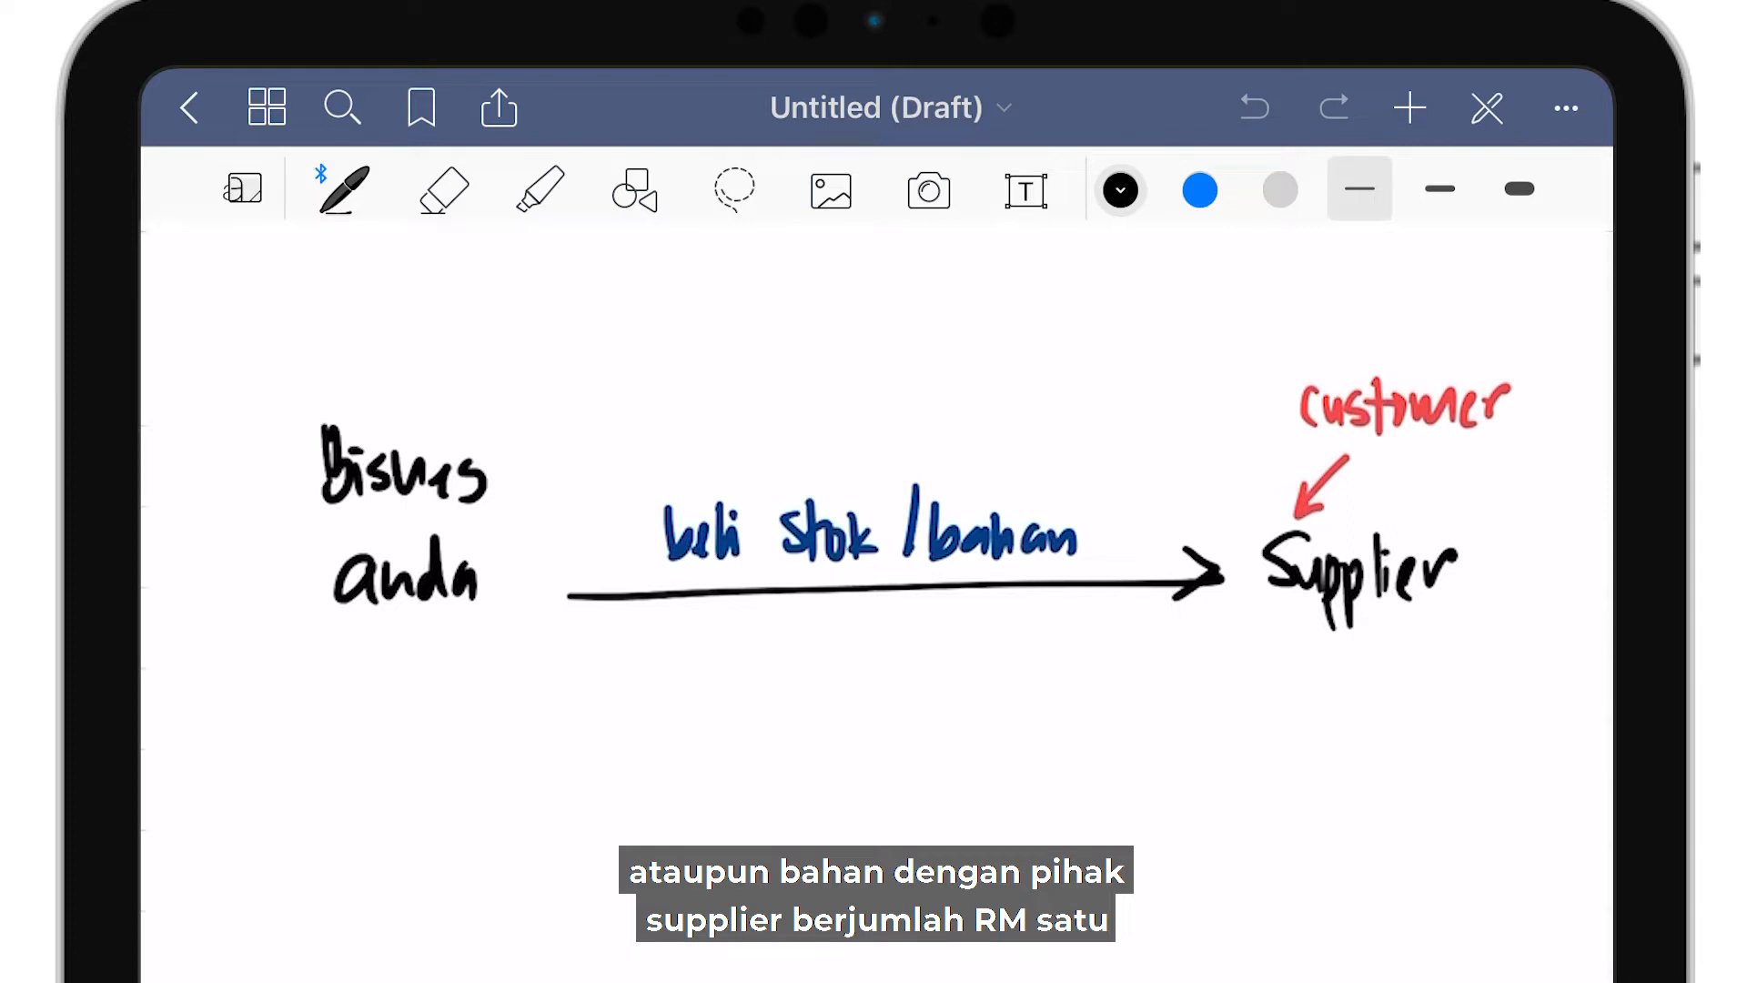
Write the amount "RM1,875" in blue above the "beli stok / bahan" label.
{"action": "left_click_drag", "start_coordinate": [769, 408], "coordinate": [771, 448]}
{"action": "left_click_drag", "start_coordinate": [774, 405], "coordinate": [802, 442]}
{"action": "mouse_move", "coordinate": [805, 405]}
{"action": "left_mouse_down"}
{"action": "mouse_move", "coordinate": [957, 482]}
{"action": "mouse_move", "coordinate": [958, 437]}
{"action": "left_mouse_up"}
{"action": "left_click_drag", "start_coordinate": [983, 420], "coordinate": [974, 455]}
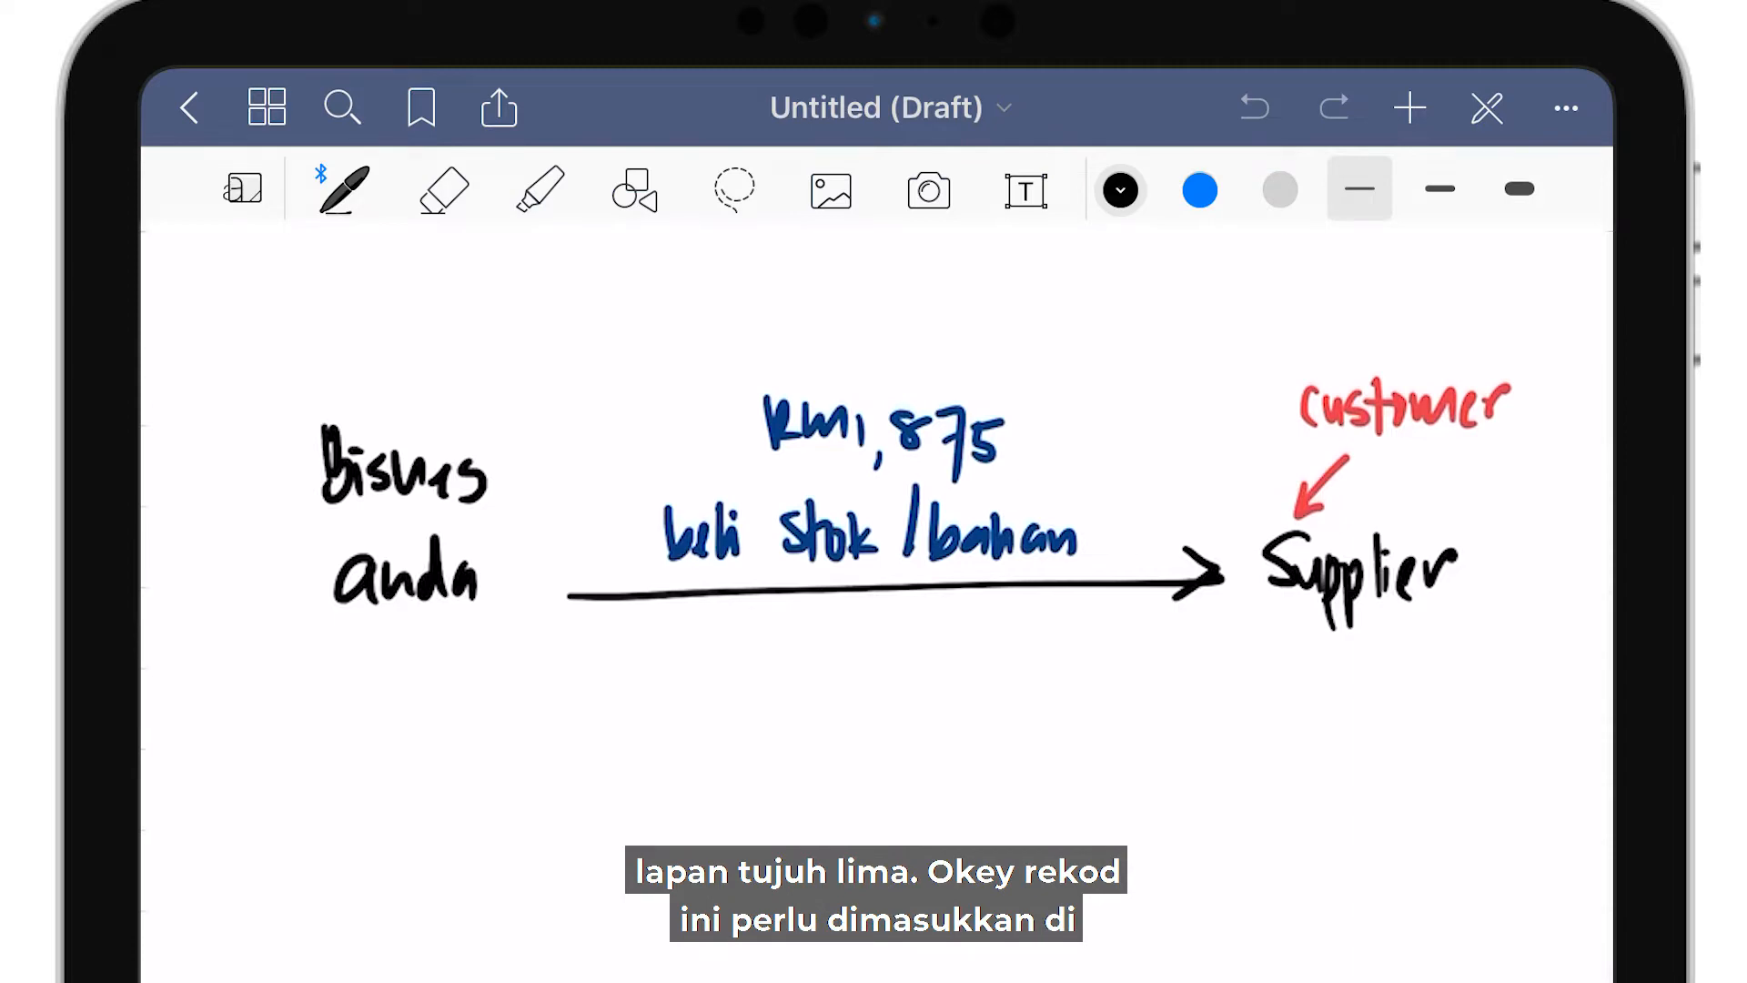
Write "(Purchase Invoice)" in black above the RM1,875 amount.
{"action": "left_click_drag", "start_coordinate": [726, 266], "coordinate": [723, 335]}
{"action": "mouse_move", "coordinate": [739, 283]}
{"action": "left_mouse_down"}
{"action": "mouse_move", "coordinate": [748, 344]}
{"action": "mouse_move", "coordinate": [751, 318]}
{"action": "left_mouse_up"}
{"action": "left_click_drag", "start_coordinate": [760, 298], "coordinate": [808, 296]}
{"action": "left_click_drag", "start_coordinate": [832, 296], "coordinate": [827, 332]}
{"action": "mouse_move", "coordinate": [839, 266]}
{"action": "left_mouse_down"}
{"action": "mouse_move", "coordinate": [865, 333]}
{"action": "mouse_move", "coordinate": [896, 333]}
{"action": "left_mouse_up"}
{"action": "mouse_move", "coordinate": [915, 298]}
{"action": "left_mouse_down"}
{"action": "mouse_move", "coordinate": [903, 336]}
{"action": "mouse_move", "coordinate": [940, 332]}
{"action": "left_mouse_up"}
{"action": "left_click_drag", "start_coordinate": [979, 278], "coordinate": [979, 336]}
{"action": "mouse_move", "coordinate": [993, 300]}
{"action": "left_mouse_down"}
{"action": "mouse_move", "coordinate": [1019, 293]}
{"action": "mouse_move", "coordinate": [1038, 336]}
{"action": "left_mouse_up"}
{"action": "left_click_drag", "start_coordinate": [1035, 305], "coordinate": [1072, 311]}
{"action": "left_click_drag", "start_coordinate": [1095, 300], "coordinate": [1103, 332]}
{"action": "mouse_move", "coordinate": [1108, 321]}
{"action": "left_mouse_down"}
{"action": "mouse_move", "coordinate": [1125, 309]}
{"action": "mouse_move", "coordinate": [1138, 341]}
{"action": "left_mouse_up"}
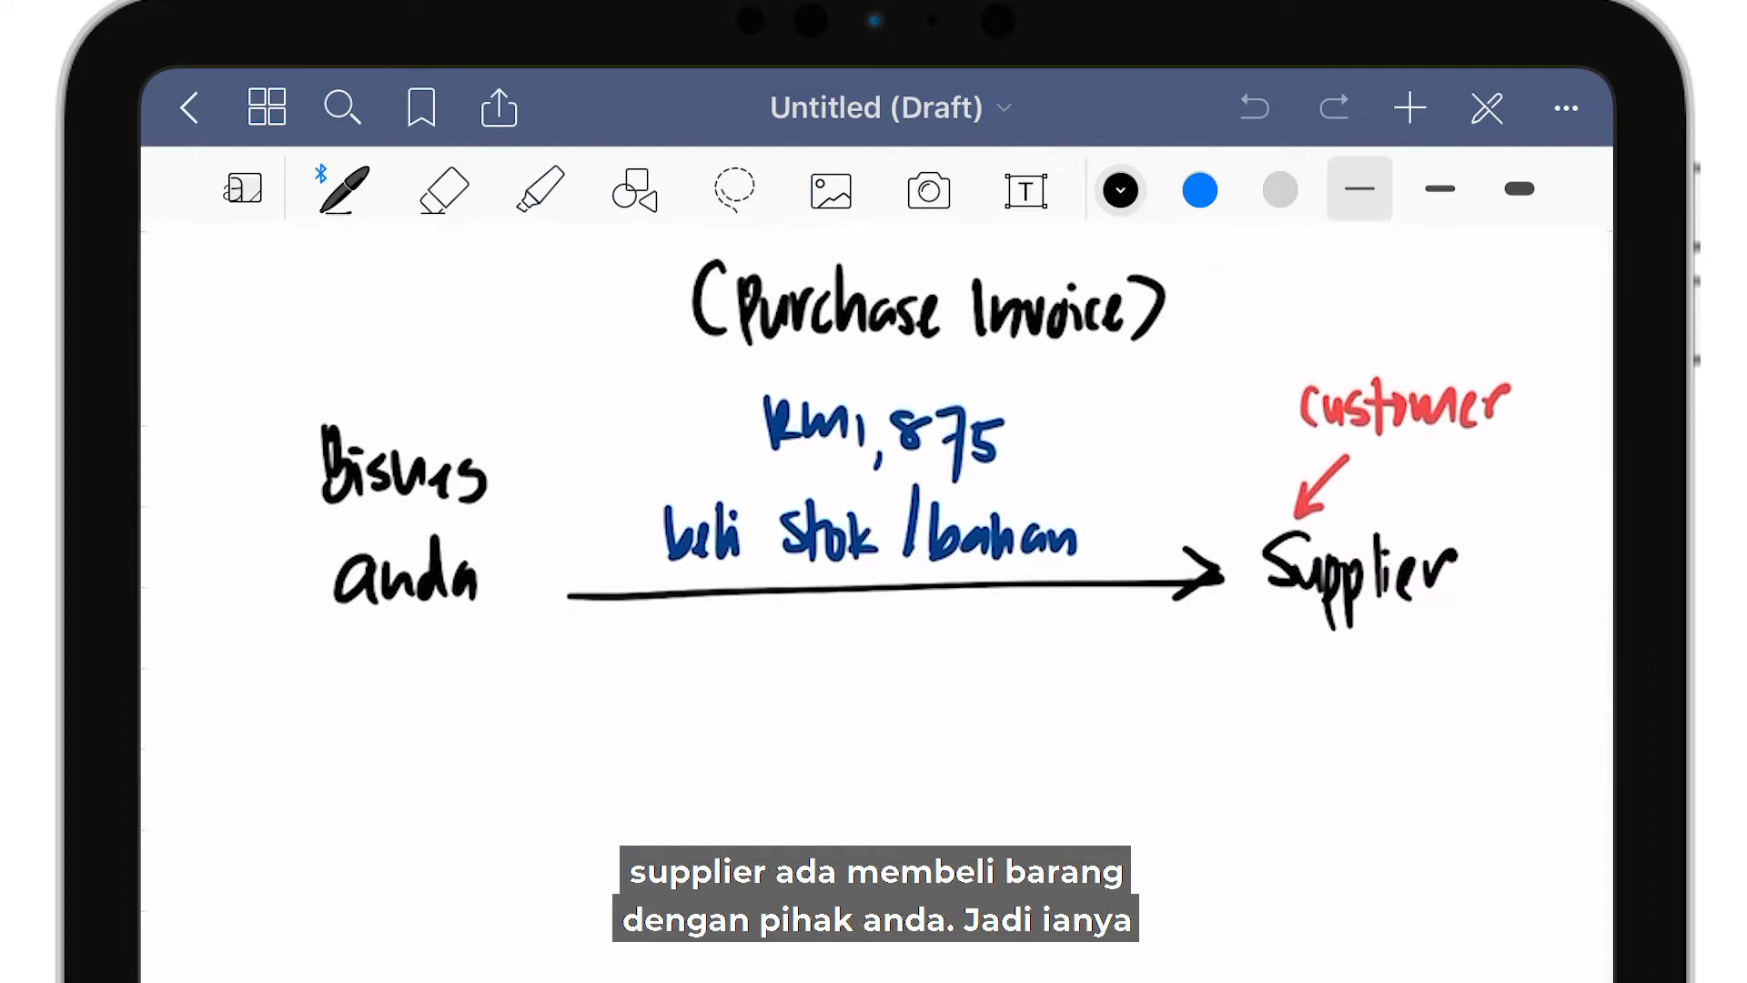
Draw a curved blue arrow from "Supplier" back to "Bisnes anda" and label it "Sales Invoice" underneath.
{"action": "mouse_move", "coordinate": [1240, 661]}
{"action": "left_mouse_down"}
{"action": "mouse_move", "coordinate": [592, 780]}
{"action": "mouse_move", "coordinate": [496, 687]}
{"action": "mouse_move", "coordinate": [529, 673]}
{"action": "left_mouse_up"}
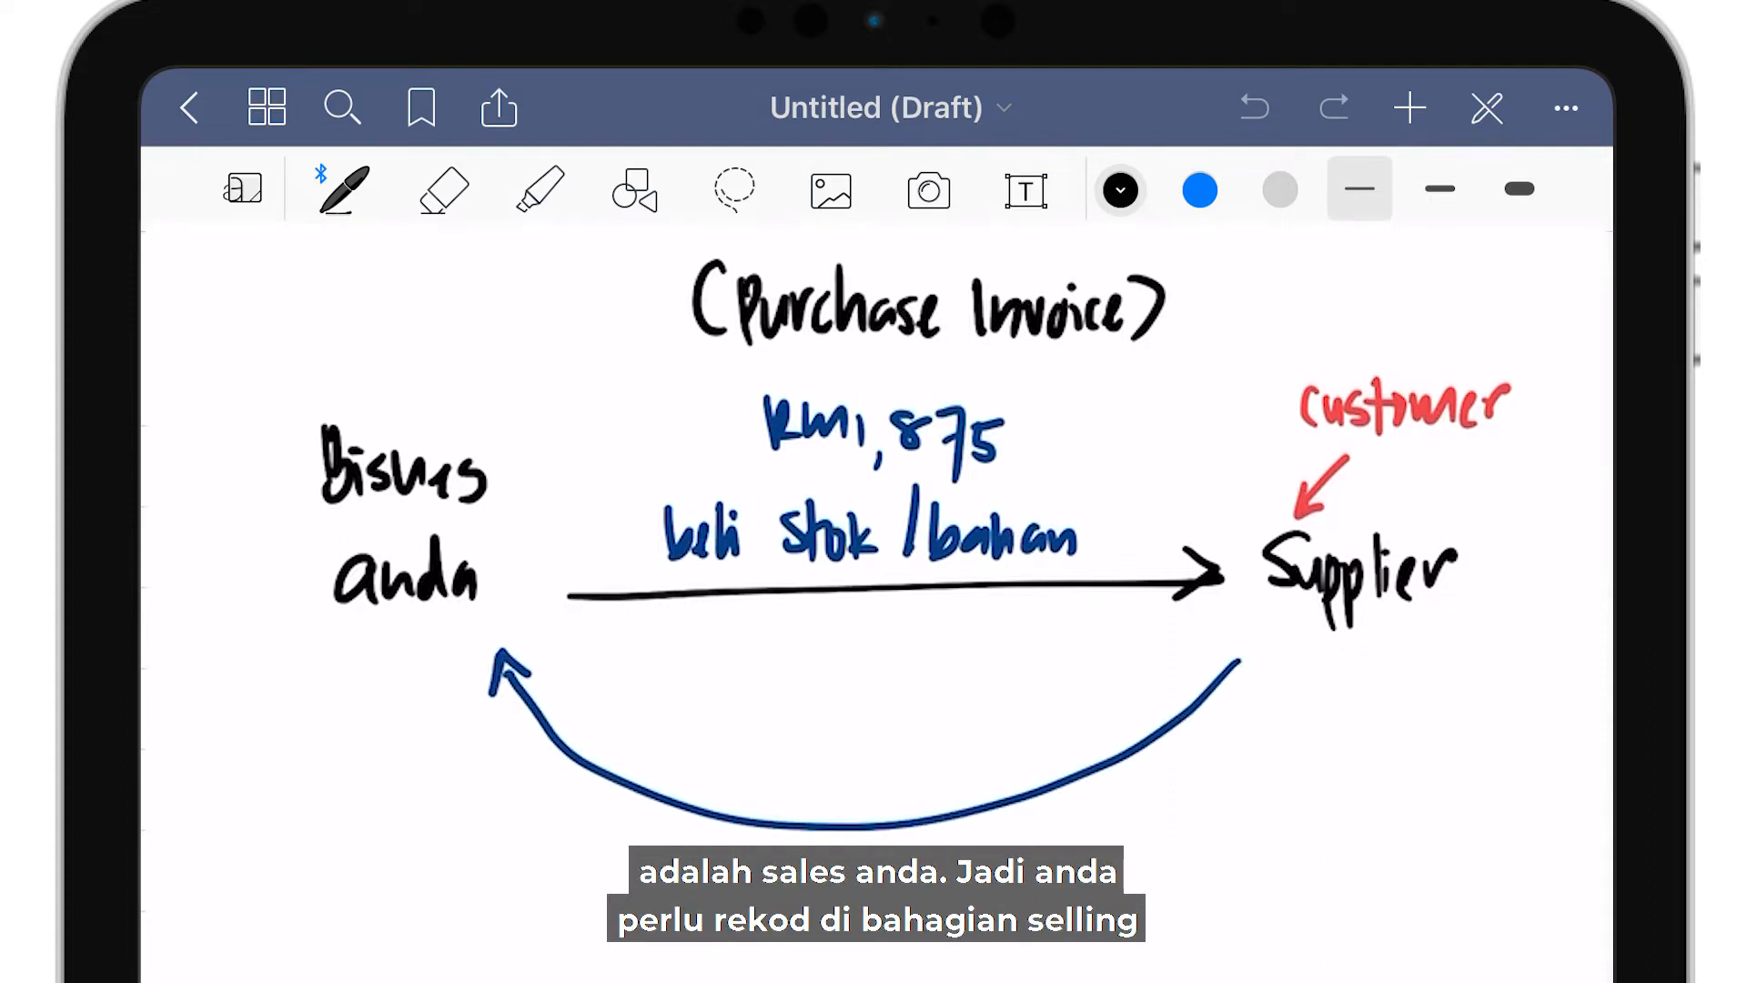
{"action": "mouse_move", "coordinate": [775, 905]}
{"action": "left_mouse_down"}
{"action": "mouse_move", "coordinate": [741, 954]}
{"action": "mouse_move", "coordinate": [817, 923]}
{"action": "left_mouse_up"}
{"action": "left_click_drag", "start_coordinate": [824, 901], "coordinate": [848, 917]}
{"action": "mouse_move", "coordinate": [907, 822]}
{"action": "left_mouse_down"}
{"action": "mouse_move", "coordinate": [910, 887]}
{"action": "mouse_move", "coordinate": [990, 792]}
{"action": "mouse_move", "coordinate": [1069, 765]}
{"action": "left_mouse_up"}
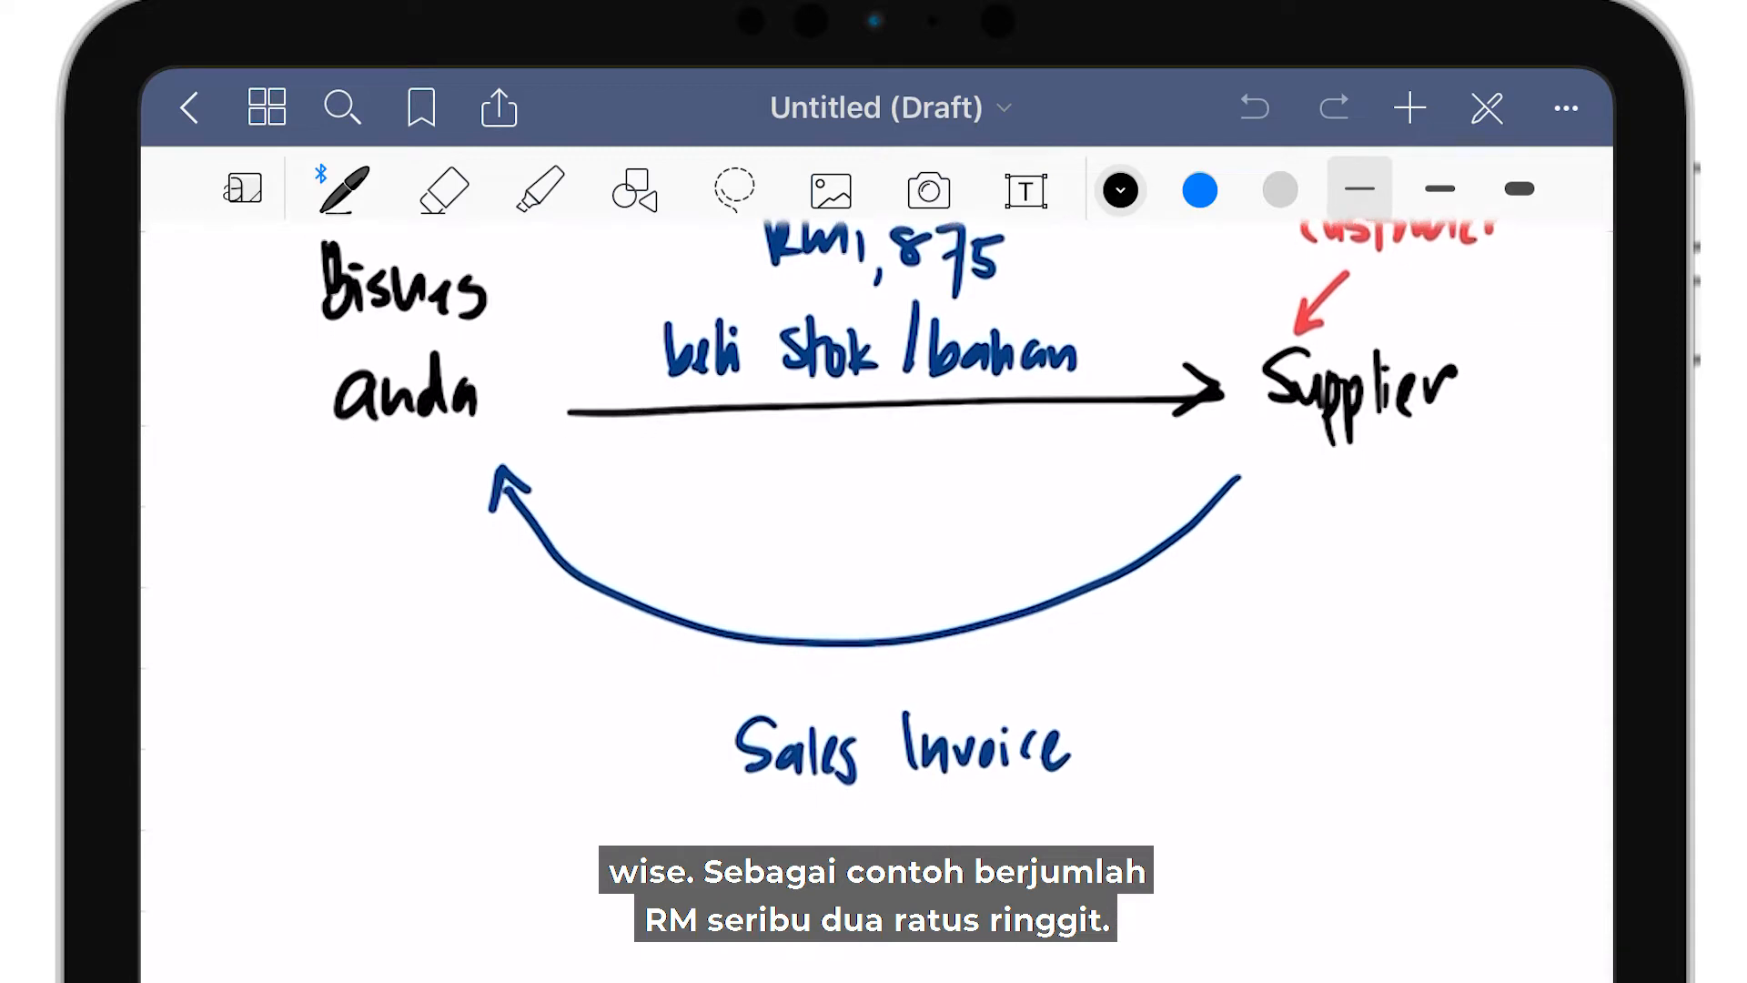
Write the amount "RM 1,200" in blue below the "Sales Invoice" label.
{"action": "left_click_drag", "start_coordinate": [809, 817], "coordinate": [814, 861]}
{"action": "mouse_move", "coordinate": [810, 813]}
{"action": "left_mouse_down"}
{"action": "mouse_move", "coordinate": [833, 851]}
{"action": "mouse_move", "coordinate": [885, 839]}
{"action": "left_mouse_up"}
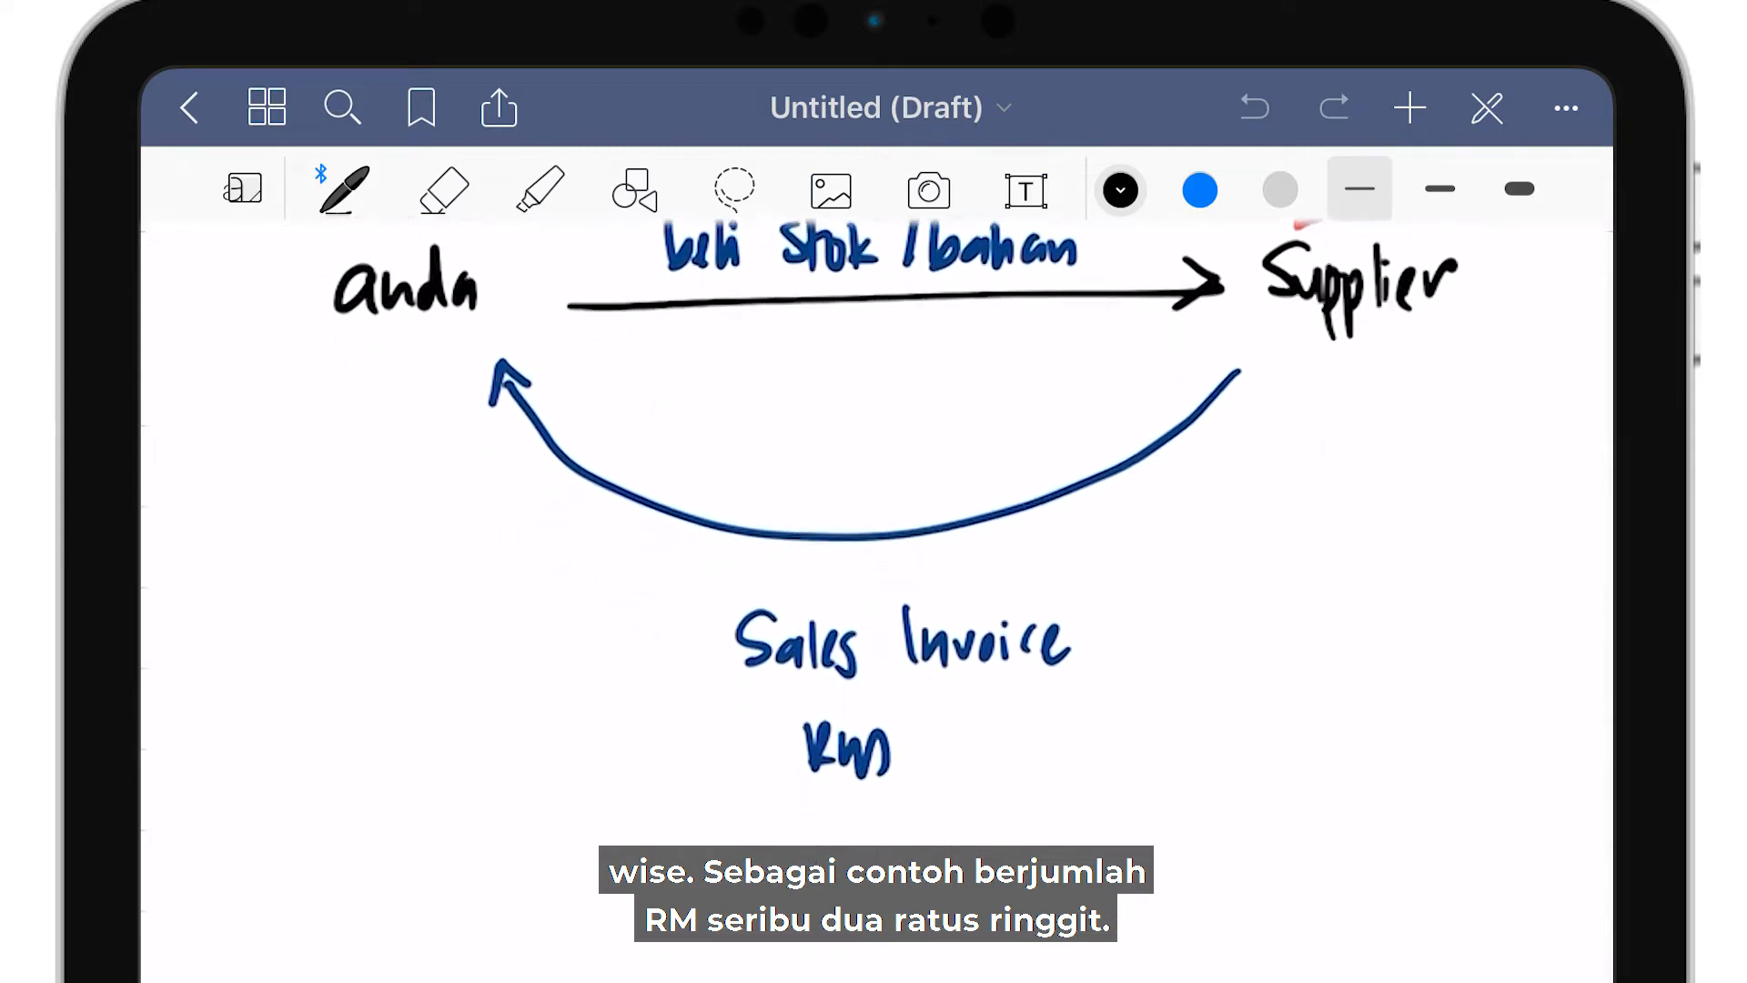
{"action": "left_click_drag", "start_coordinate": [930, 685], "coordinate": [930, 730]}
{"action": "mouse_move", "coordinate": [954, 718]}
{"action": "left_mouse_down"}
{"action": "mouse_move", "coordinate": [946, 739]}
{"action": "mouse_move", "coordinate": [1001, 726]}
{"action": "left_mouse_up"}
{"action": "left_click_drag", "start_coordinate": [1012, 694], "coordinate": [1037, 697]}
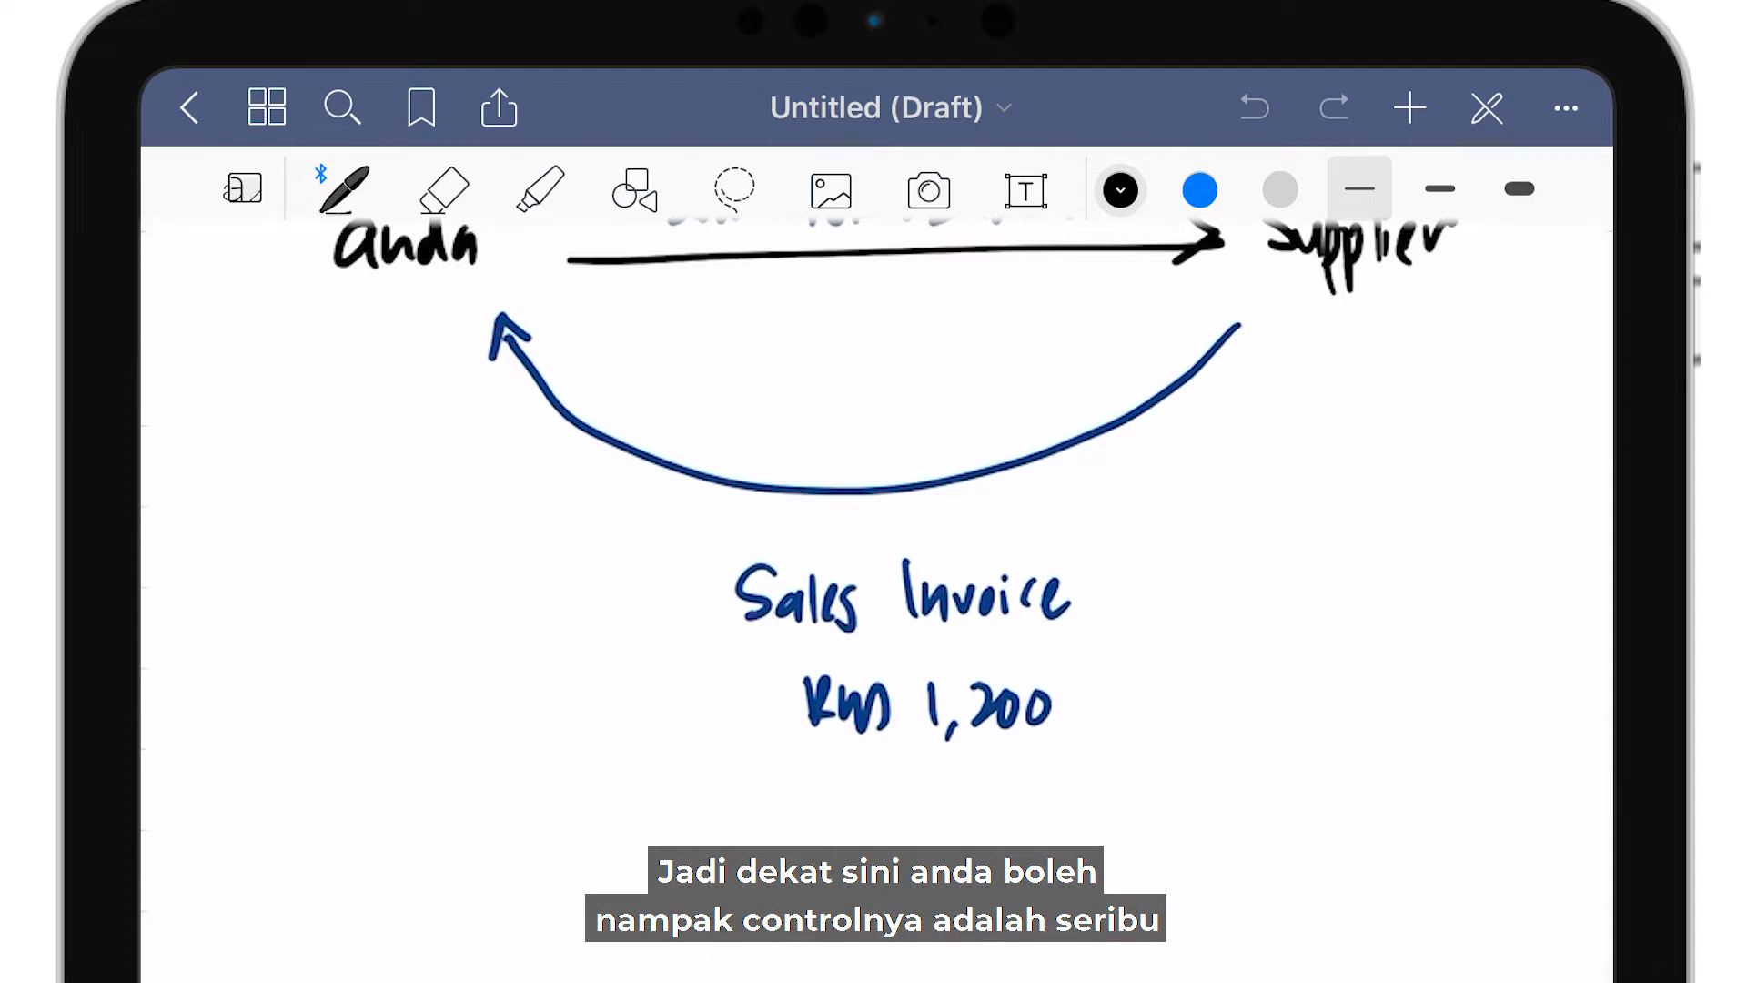
Draw a pink horizontal divider below the diagram and write "contra RM1,200" in blue beneath it.
{"action": "left_click_drag", "start_coordinate": [278, 852], "coordinate": [1495, 853]}
{"action": "scroll", "coordinate": [874, 592], "scroll_direction": "down", "scroll_amount": 3}
{"action": "mouse_move", "coordinate": [423, 915]}
{"action": "left_mouse_down"}
{"action": "mouse_move", "coordinate": [427, 945]}
{"action": "mouse_move", "coordinate": [479, 869]}
{"action": "left_mouse_up"}
{"action": "left_click_drag", "start_coordinate": [490, 774], "coordinate": [526, 793]}
{"action": "left_click_drag", "start_coordinate": [529, 719], "coordinate": [554, 740]}
{"action": "scroll", "coordinate": [874, 592], "scroll_direction": "down", "scroll_amount": 2}
{"action": "left_click_drag", "start_coordinate": [639, 655], "coordinate": [749, 596]}
{"action": "mouse_move", "coordinate": [770, 601]}
{"action": "left_mouse_down"}
{"action": "mouse_move", "coordinate": [763, 629]}
{"action": "mouse_move", "coordinate": [841, 581]}
{"action": "left_mouse_up"}
{"action": "left_click_drag", "start_coordinate": [878, 571], "coordinate": [874, 576]}
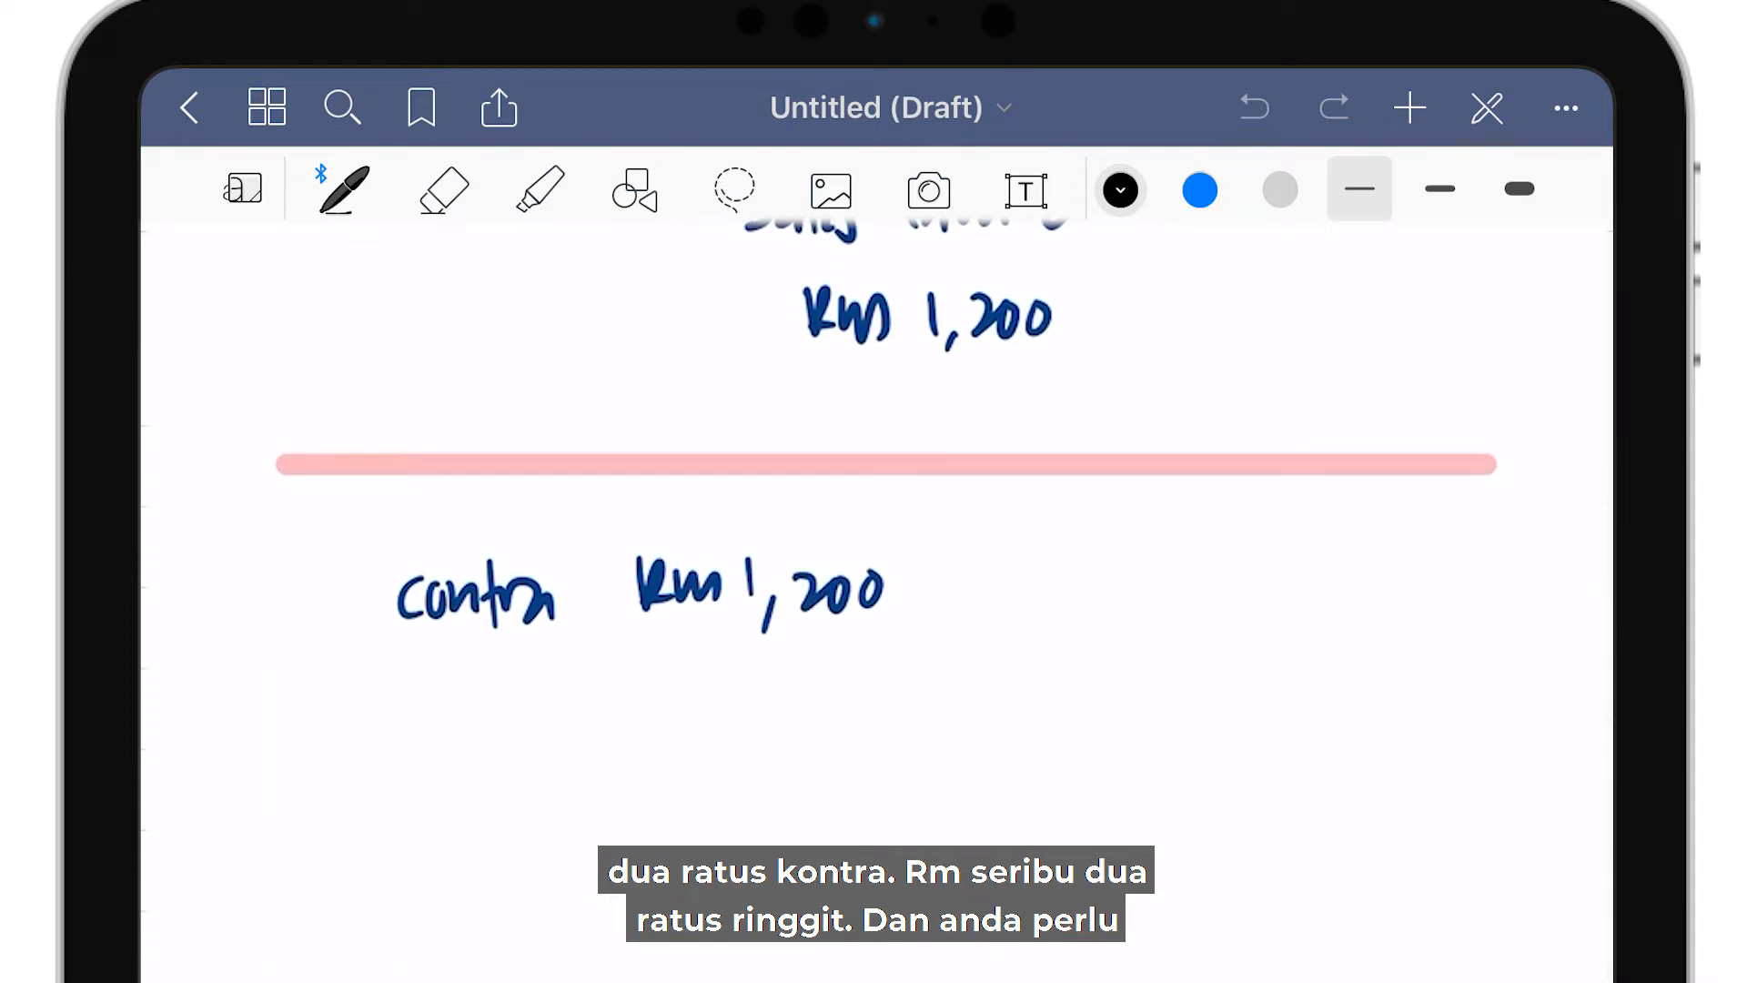
Write "tambah bayaran RM 675" in blue below the contra line.
{"action": "left_click_drag", "start_coordinate": [328, 755], "coordinate": [329, 812]}
{"action": "mouse_move", "coordinate": [312, 776]}
{"action": "left_mouse_down"}
{"action": "mouse_move", "coordinate": [373, 772]}
{"action": "mouse_move", "coordinate": [414, 805]}
{"action": "left_mouse_up"}
{"action": "left_click_drag", "start_coordinate": [423, 756], "coordinate": [446, 806]}
{"action": "mouse_move", "coordinate": [482, 755]}
{"action": "left_mouse_down"}
{"action": "mouse_move", "coordinate": [485, 806]}
{"action": "mouse_move", "coordinate": [505, 808]}
{"action": "left_mouse_up"}
{"action": "mouse_move", "coordinate": [546, 751]}
{"action": "left_mouse_down"}
{"action": "mouse_move", "coordinate": [589, 803]}
{"action": "mouse_move", "coordinate": [634, 808]}
{"action": "mouse_move", "coordinate": [627, 842]}
{"action": "left_mouse_up"}
{"action": "mouse_move", "coordinate": [669, 773]}
{"action": "left_mouse_down"}
{"action": "mouse_move", "coordinate": [672, 810]}
{"action": "mouse_move", "coordinate": [701, 774]}
{"action": "left_mouse_up"}
{"action": "mouse_move", "coordinate": [728, 766]}
{"action": "left_mouse_down"}
{"action": "mouse_move", "coordinate": [732, 805]}
{"action": "mouse_move", "coordinate": [773, 800]}
{"action": "left_mouse_up"}
{"action": "left_click_drag", "start_coordinate": [860, 742], "coordinate": [865, 793]}
{"action": "mouse_move", "coordinate": [870, 755]}
{"action": "left_mouse_down"}
{"action": "mouse_move", "coordinate": [901, 790]}
{"action": "mouse_move", "coordinate": [944, 791]}
{"action": "left_mouse_up"}
{"action": "mouse_move", "coordinate": [1021, 739]}
{"action": "left_mouse_down"}
{"action": "mouse_move", "coordinate": [1001, 772]}
{"action": "mouse_move", "coordinate": [1039, 810]}
{"action": "mouse_move", "coordinate": [1063, 797]}
{"action": "left_mouse_up"}
{"action": "left_click_drag", "start_coordinate": [1064, 747], "coordinate": [1088, 744]}
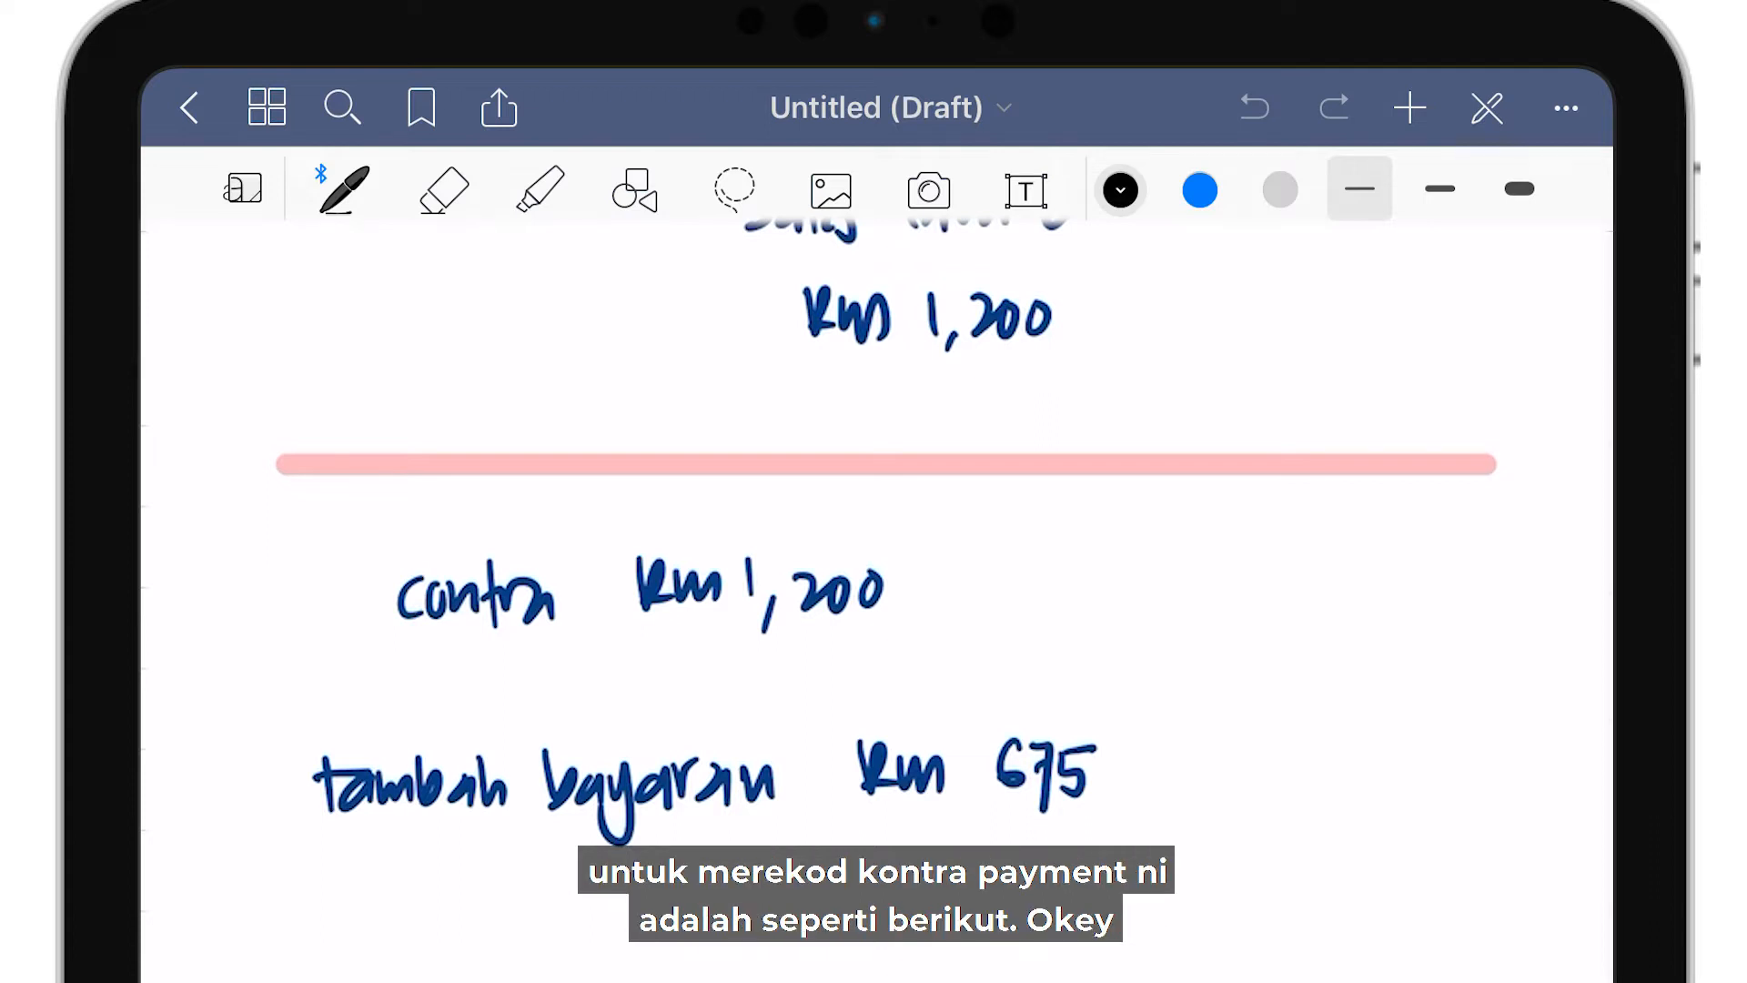
On the next blank page, write circled step 1 "Tambah sumber" in blue, with "Setting > Bank/Cash > Contra Payment" in black beneath.
{"action": "scroll", "coordinate": [874, 546], "scroll_direction": "right", "scroll_amount": 5}
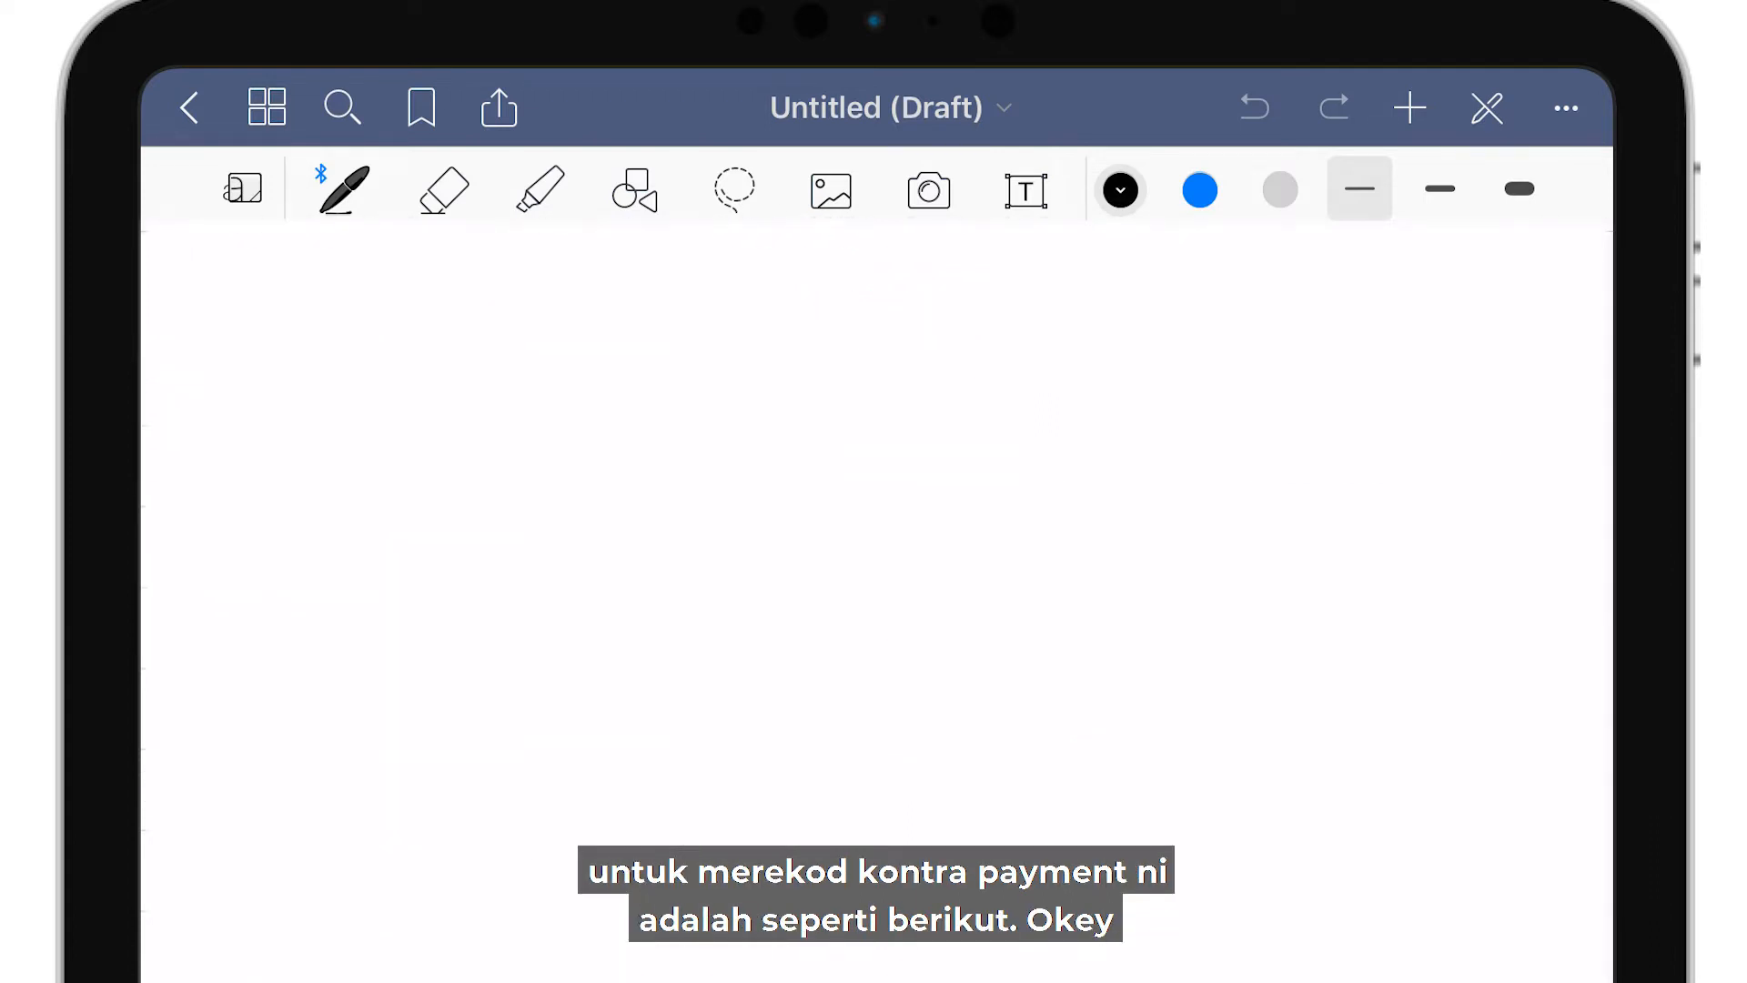
{"action": "mouse_move", "coordinate": [273, 333]}
{"action": "left_mouse_down"}
{"action": "mouse_move", "coordinate": [264, 399]}
{"action": "mouse_move", "coordinate": [298, 339]}
{"action": "mouse_move", "coordinate": [400, 403]}
{"action": "mouse_move", "coordinate": [468, 364]}
{"action": "mouse_move", "coordinate": [520, 382]}
{"action": "mouse_move", "coordinate": [563, 369]}
{"action": "mouse_move", "coordinate": [597, 395]}
{"action": "mouse_move", "coordinate": [730, 391]}
{"action": "mouse_move", "coordinate": [830, 346]}
{"action": "left_mouse_up"}
{"action": "mouse_move", "coordinate": [373, 510]}
{"action": "left_mouse_down"}
{"action": "mouse_move", "coordinate": [430, 537]}
{"action": "mouse_move", "coordinate": [464, 509]}
{"action": "mouse_move", "coordinate": [611, 518]}
{"action": "mouse_move", "coordinate": [621, 568]}
{"action": "mouse_move", "coordinate": [768, 524]}
{"action": "mouse_move", "coordinate": [860, 565]}
{"action": "mouse_move", "coordinate": [983, 528]}
{"action": "mouse_move", "coordinate": [1052, 562]}
{"action": "mouse_move", "coordinate": [1152, 557]}
{"action": "mouse_move", "coordinate": [1226, 528]}
{"action": "mouse_move", "coordinate": [1256, 559]}
{"action": "mouse_move", "coordinate": [1356, 523]}
{"action": "mouse_move", "coordinate": [1425, 537]}
{"action": "mouse_move", "coordinate": [1475, 509]}
{"action": "left_mouse_up"}
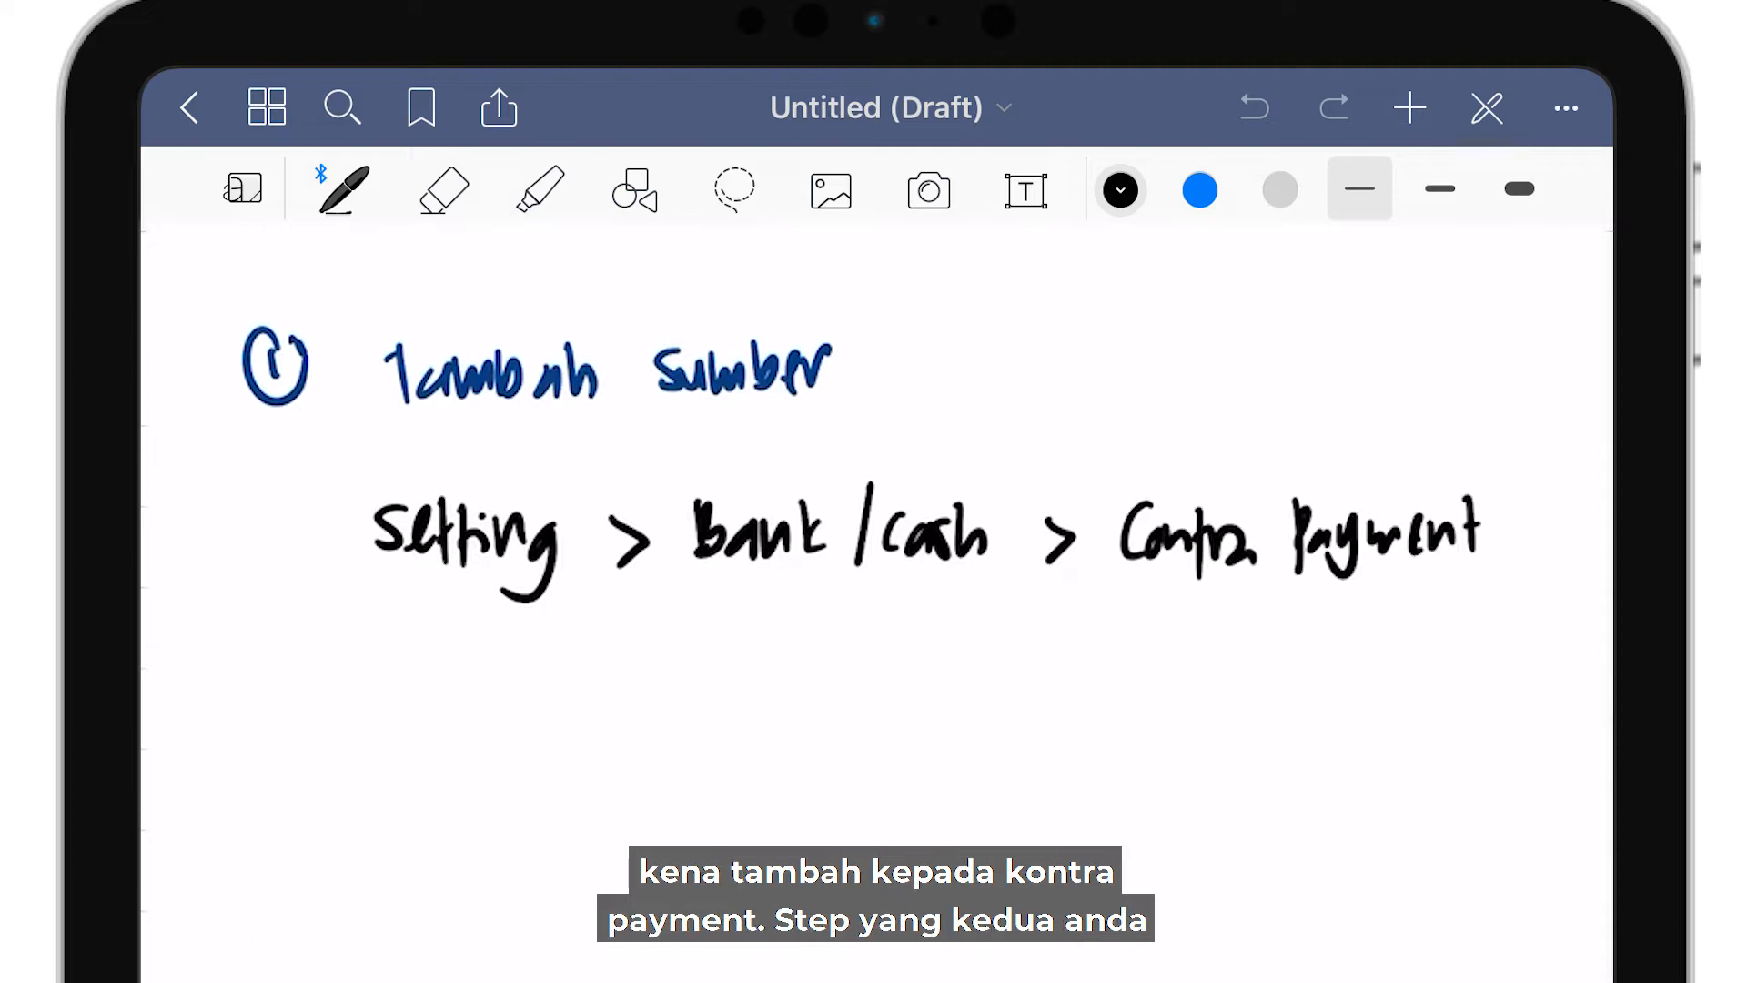
Add circled step 2 "Purchase Invoice, Sales Invoice" in blue below the Setting path.
{"action": "mouse_move", "coordinate": [234, 719]}
{"action": "left_mouse_down"}
{"action": "mouse_move", "coordinate": [259, 762]}
{"action": "mouse_move", "coordinate": [278, 719]}
{"action": "left_mouse_up"}
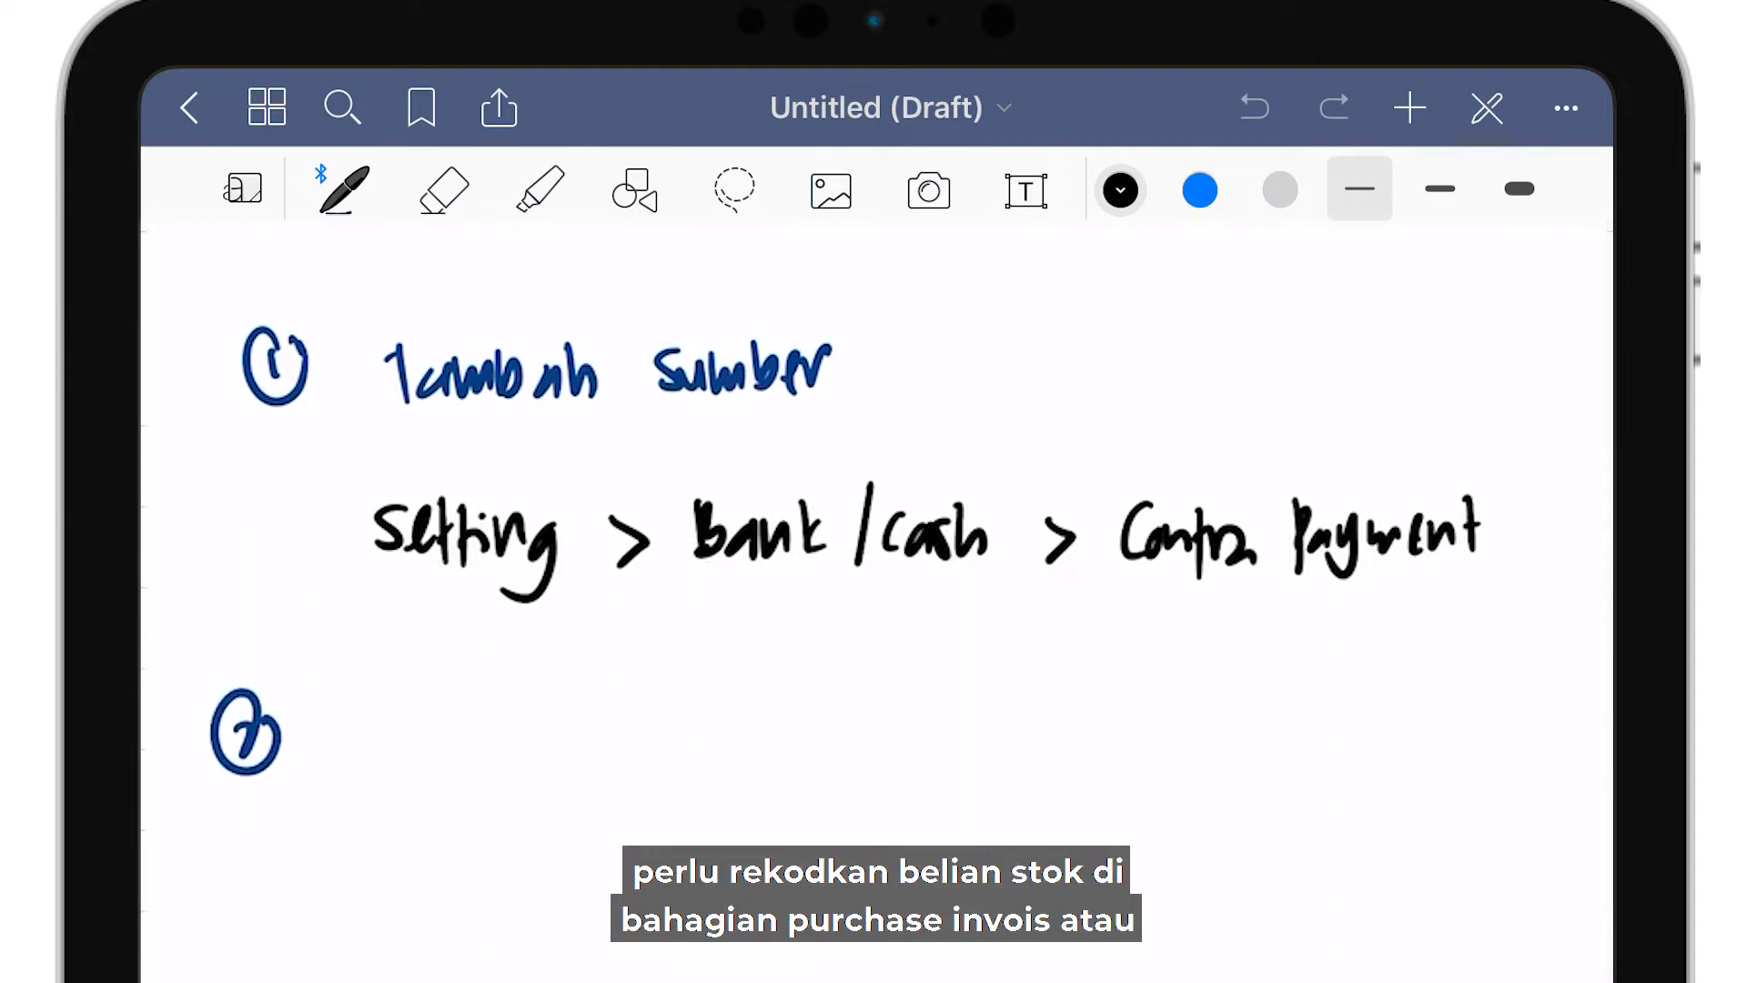
{"action": "mouse_move", "coordinate": [365, 774]}
{"action": "left_mouse_down"}
{"action": "mouse_move", "coordinate": [382, 719]}
{"action": "mouse_move", "coordinate": [418, 737]}
{"action": "mouse_move", "coordinate": [478, 715]}
{"action": "mouse_move", "coordinate": [511, 772]}
{"action": "mouse_move", "coordinate": [601, 773]}
{"action": "mouse_move", "coordinate": [653, 739]}
{"action": "mouse_move", "coordinate": [699, 775]}
{"action": "mouse_move", "coordinate": [728, 751]}
{"action": "mouse_move", "coordinate": [792, 769]}
{"action": "left_mouse_up"}
{"action": "mouse_move", "coordinate": [915, 715]}
{"action": "left_mouse_down"}
{"action": "mouse_move", "coordinate": [950, 770]}
{"action": "mouse_move", "coordinate": [1141, 742]}
{"action": "mouse_move", "coordinate": [1210, 769]}
{"action": "left_mouse_up"}
Add circled step 3 "Bayaran contra = RM1,200" in blue below step 2.
{"action": "left_click_drag", "start_coordinate": [214, 901], "coordinate": [227, 942]}
{"action": "left_click_drag", "start_coordinate": [232, 869], "coordinate": [266, 888]}
{"action": "scroll", "coordinate": [836, 546], "scroll_direction": "down", "scroll_amount": 5}
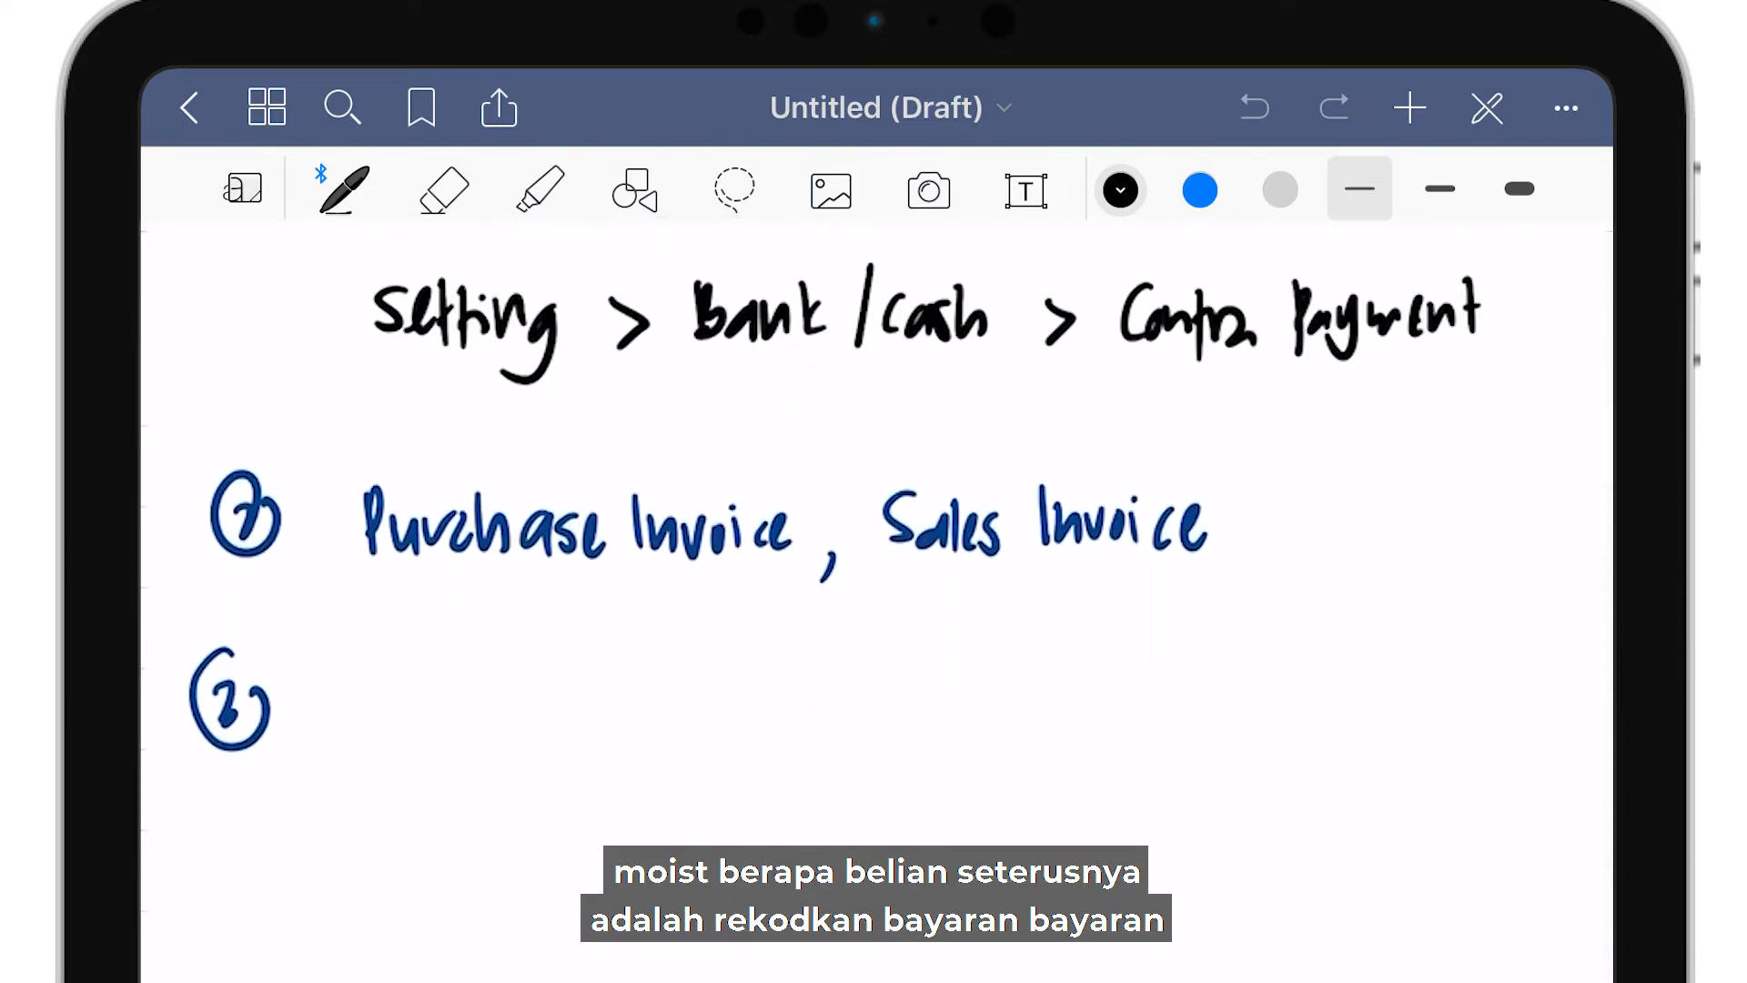
{"action": "mouse_move", "coordinate": [346, 678]}
{"action": "left_mouse_down"}
{"action": "mouse_move", "coordinate": [381, 732]}
{"action": "mouse_move", "coordinate": [571, 728]}
{"action": "left_mouse_up"}
{"action": "mouse_move", "coordinate": [671, 687]}
{"action": "left_mouse_down"}
{"action": "mouse_move", "coordinate": [681, 719]}
{"action": "mouse_move", "coordinate": [728, 673]}
{"action": "mouse_move", "coordinate": [784, 700]}
{"action": "mouse_move", "coordinate": [797, 733]}
{"action": "left_mouse_up"}
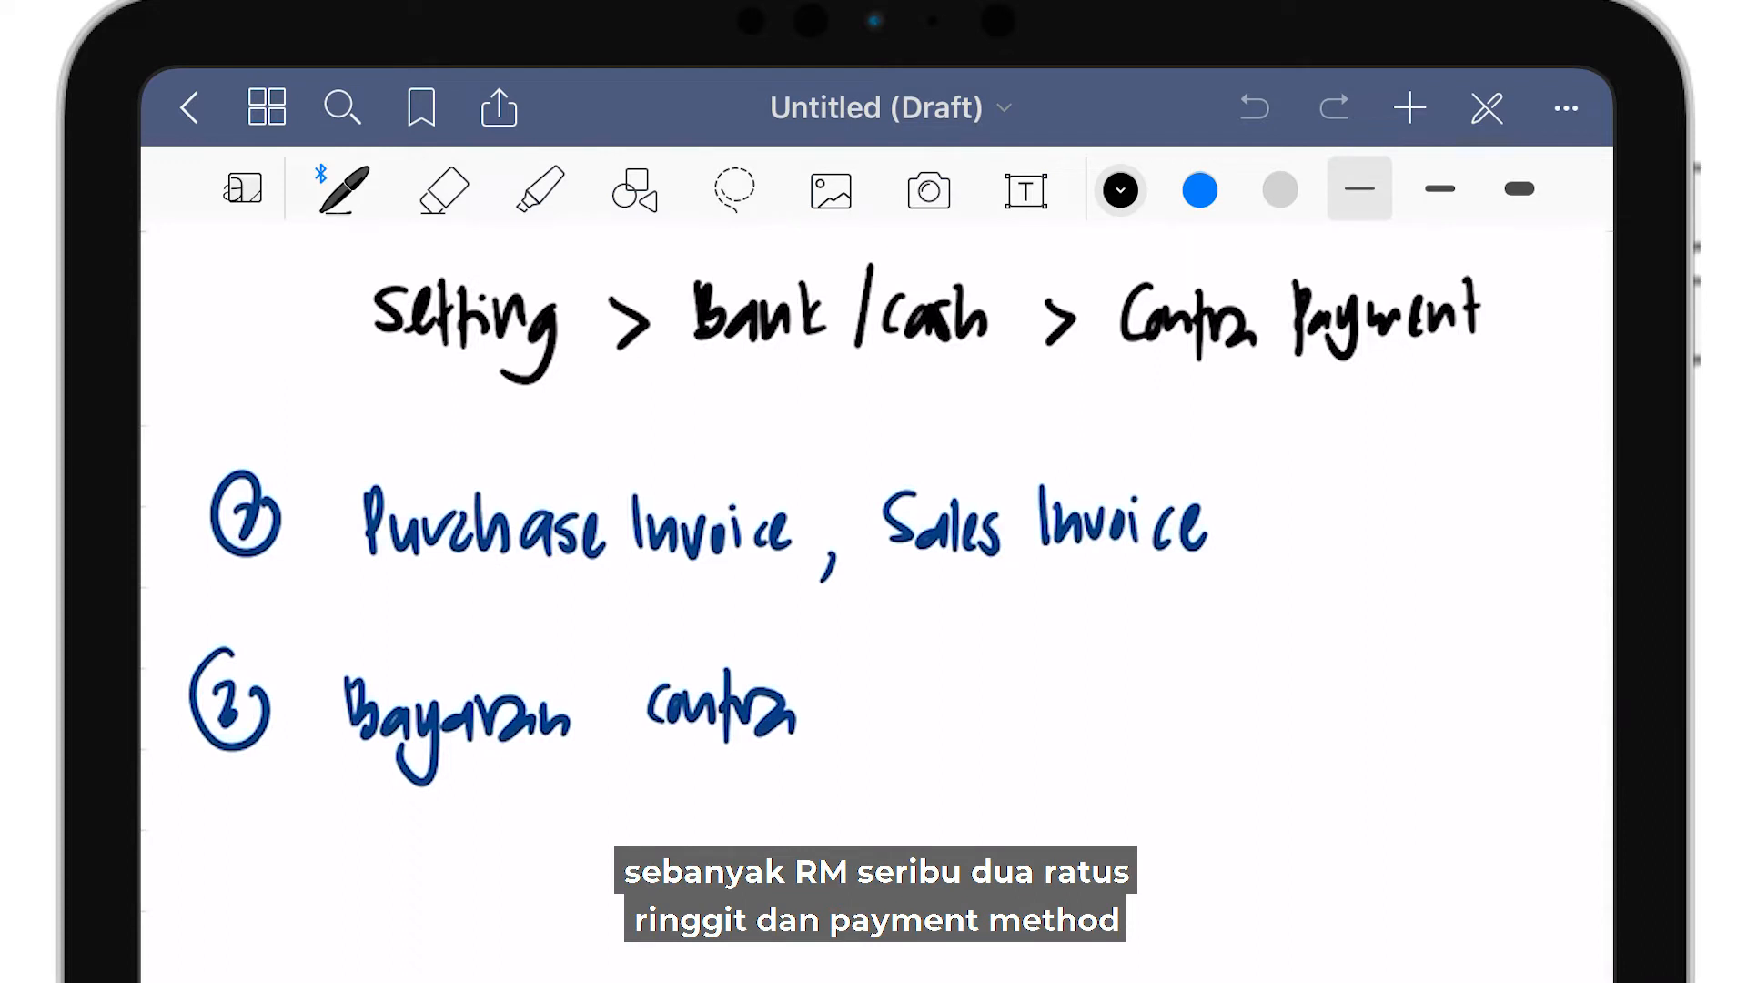
{"action": "mouse_move", "coordinate": [910, 682]}
{"action": "left_mouse_down"}
{"action": "mouse_move", "coordinate": [934, 728]}
{"action": "mouse_move", "coordinate": [1072, 749]}
{"action": "left_mouse_up"}
{"action": "left_click_drag", "start_coordinate": [1092, 714], "coordinate": [1127, 715]}
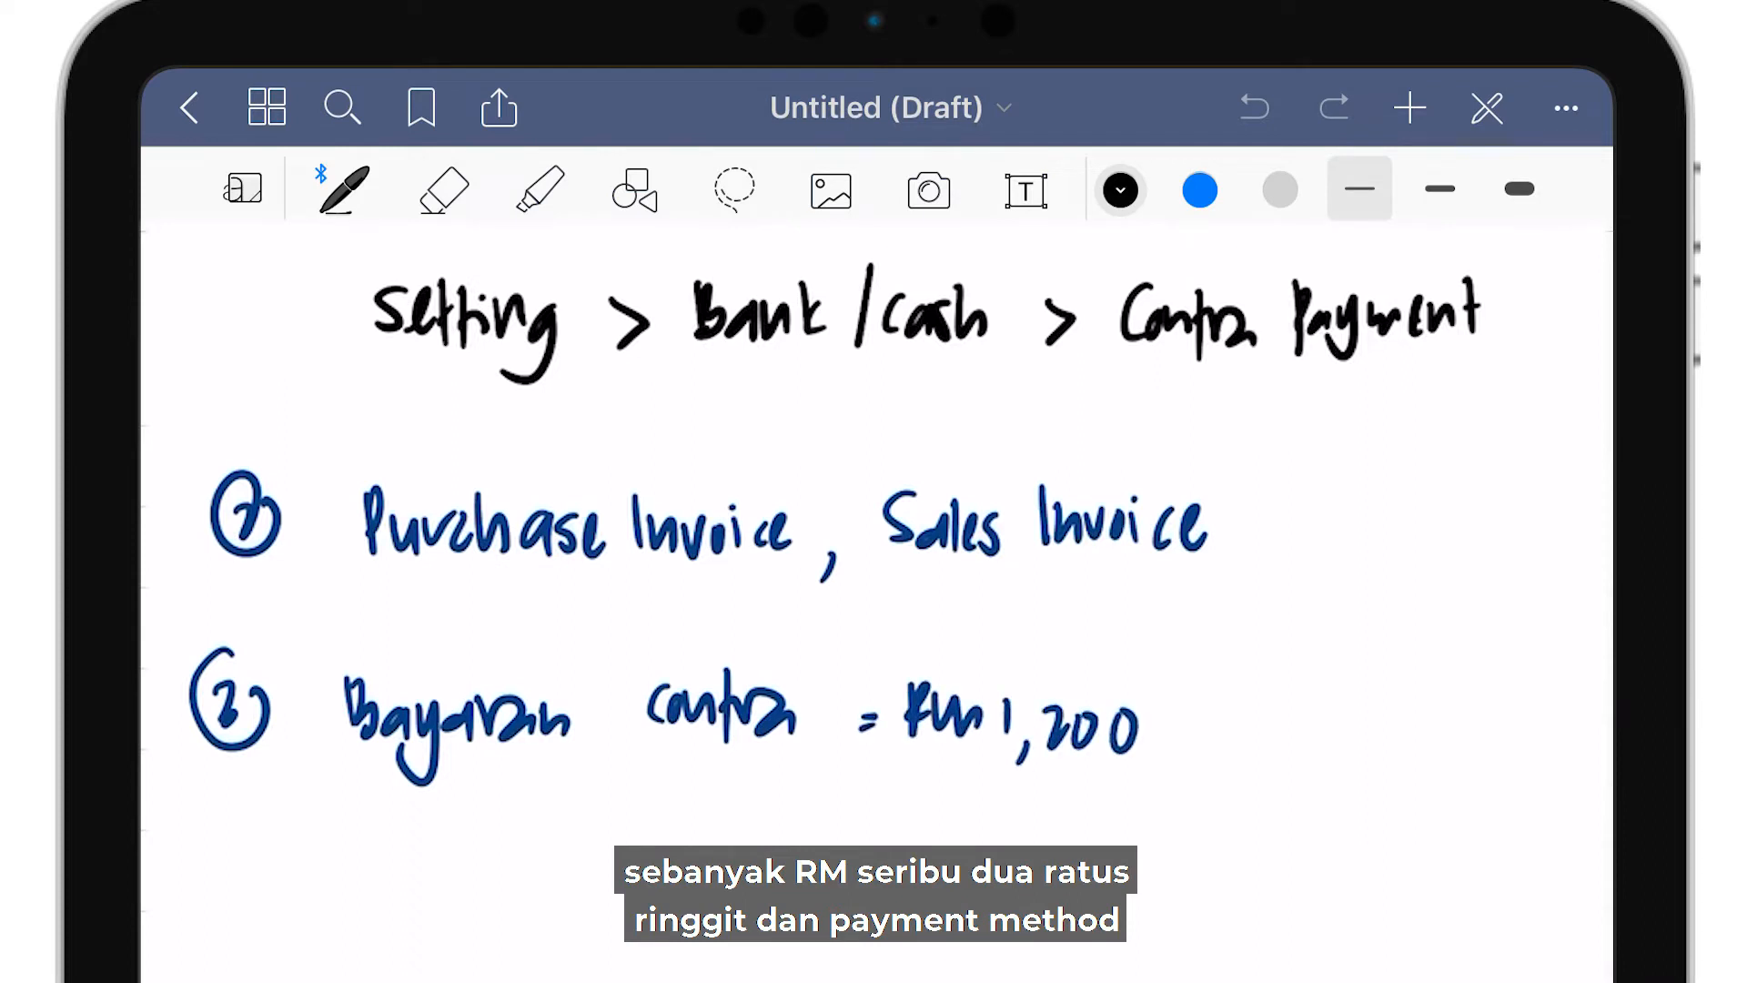
Write "Bank/cash: Contra payment" in blue beneath the step 3 line.
{"action": "mouse_move", "coordinate": [556, 865]}
{"action": "left_mouse_down"}
{"action": "mouse_move", "coordinate": [593, 912]}
{"action": "mouse_move", "coordinate": [664, 906]}
{"action": "mouse_move", "coordinate": [706, 934]}
{"action": "left_mouse_up"}
{"action": "mouse_move", "coordinate": [715, 850]}
{"action": "left_mouse_down"}
{"action": "mouse_move", "coordinate": [702, 928]}
{"action": "mouse_move", "coordinate": [766, 883]}
{"action": "left_mouse_up"}
{"action": "left_click_drag", "start_coordinate": [784, 839], "coordinate": [770, 866]}
{"action": "left_click_drag", "start_coordinate": [815, 785], "coordinate": [839, 839]}
{"action": "left_click_drag", "start_coordinate": [863, 755], "coordinate": [878, 752]}
{"action": "left_click_drag", "start_coordinate": [862, 769], "coordinate": [874, 767]}
{"action": "mouse_move", "coordinate": [952, 648]}
{"action": "left_mouse_down"}
{"action": "mouse_move", "coordinate": [947, 696]}
{"action": "mouse_move", "coordinate": [994, 681]}
{"action": "left_mouse_up"}
{"action": "mouse_move", "coordinate": [1007, 635]}
{"action": "left_mouse_down"}
{"action": "mouse_move", "coordinate": [1007, 716]}
{"action": "mouse_move", "coordinate": [1031, 662]}
{"action": "left_mouse_up"}
{"action": "mouse_move", "coordinate": [1063, 669]}
{"action": "left_mouse_down"}
{"action": "mouse_move", "coordinate": [1070, 698]}
{"action": "mouse_move", "coordinate": [1113, 692]}
{"action": "left_mouse_up"}
{"action": "mouse_move", "coordinate": [1121, 635]}
{"action": "left_mouse_down"}
{"action": "mouse_move", "coordinate": [1123, 735]}
{"action": "mouse_move", "coordinate": [1138, 681]}
{"action": "left_mouse_up"}
{"action": "mouse_move", "coordinate": [1161, 669]}
{"action": "left_mouse_down"}
{"action": "mouse_move", "coordinate": [1148, 691]}
{"action": "mouse_move", "coordinate": [1183, 728]}
{"action": "mouse_move", "coordinate": [1285, 668]}
{"action": "mouse_move", "coordinate": [1308, 678]}
{"action": "left_mouse_up"}
{"action": "left_click_drag", "start_coordinate": [1333, 637], "coordinate": [1331, 705]}
Add circled step 4 "Tambah bayaran" in blue below the Bank/cash note.
{"action": "left_click_drag", "start_coordinate": [195, 838], "coordinate": [167, 896]}
{"action": "mouse_move", "coordinate": [202, 873]}
{"action": "left_mouse_down"}
{"action": "mouse_move", "coordinate": [209, 929]}
{"action": "mouse_move", "coordinate": [223, 861]}
{"action": "left_mouse_up"}
{"action": "scroll", "coordinate": [756, 578], "scroll_direction": "down", "scroll_amount": 5}
{"action": "mouse_move", "coordinate": [326, 628]}
{"action": "left_mouse_down"}
{"action": "mouse_move", "coordinate": [323, 687]}
{"action": "mouse_move", "coordinate": [374, 623]}
{"action": "left_mouse_up"}
{"action": "mouse_move", "coordinate": [369, 651]}
{"action": "left_mouse_down"}
{"action": "mouse_move", "coordinate": [346, 683]}
{"action": "mouse_move", "coordinate": [446, 678]}
{"action": "left_mouse_up"}
{"action": "mouse_move", "coordinate": [451, 669]}
{"action": "left_mouse_down"}
{"action": "mouse_move", "coordinate": [471, 655]}
{"action": "mouse_move", "coordinate": [478, 685]}
{"action": "left_mouse_up"}
{"action": "left_click_drag", "start_coordinate": [484, 629], "coordinate": [512, 682]}
{"action": "mouse_move", "coordinate": [566, 628]}
{"action": "left_mouse_down"}
{"action": "mouse_move", "coordinate": [563, 688]}
{"action": "mouse_move", "coordinate": [590, 669]}
{"action": "left_mouse_up"}
{"action": "left_click_drag", "start_coordinate": [617, 660], "coordinate": [626, 728]}
{"action": "left_click_drag", "start_coordinate": [678, 660], "coordinate": [675, 691]}
{"action": "left_click_drag", "start_coordinate": [684, 664], "coordinate": [723, 667]}
{"action": "mouse_move", "coordinate": [741, 665]}
{"action": "left_mouse_down"}
{"action": "mouse_move", "coordinate": [748, 692]}
{"action": "mouse_move", "coordinate": [776, 694]}
{"action": "left_mouse_up"}
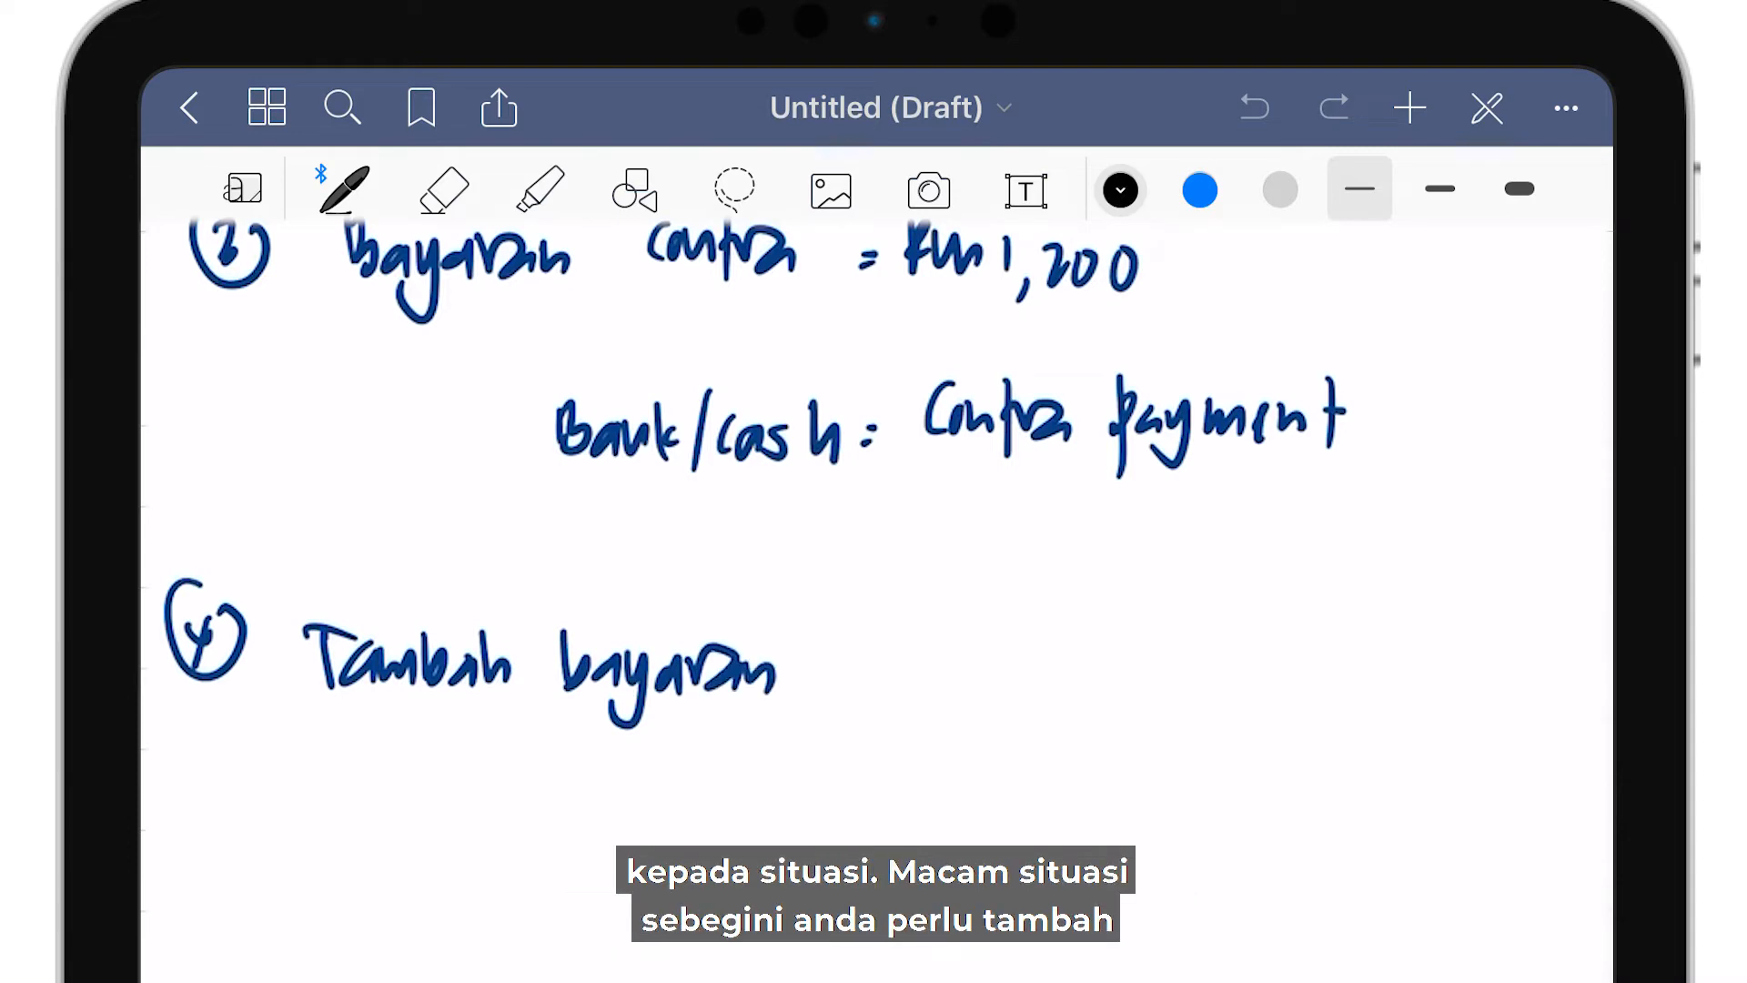
Check the additional payment amount on the previous page and complete step 4 with "Purchase Invoice, RM 675".
{"action": "scroll", "coordinate": [878, 582], "scroll_direction": "left", "scroll_amount": 10}
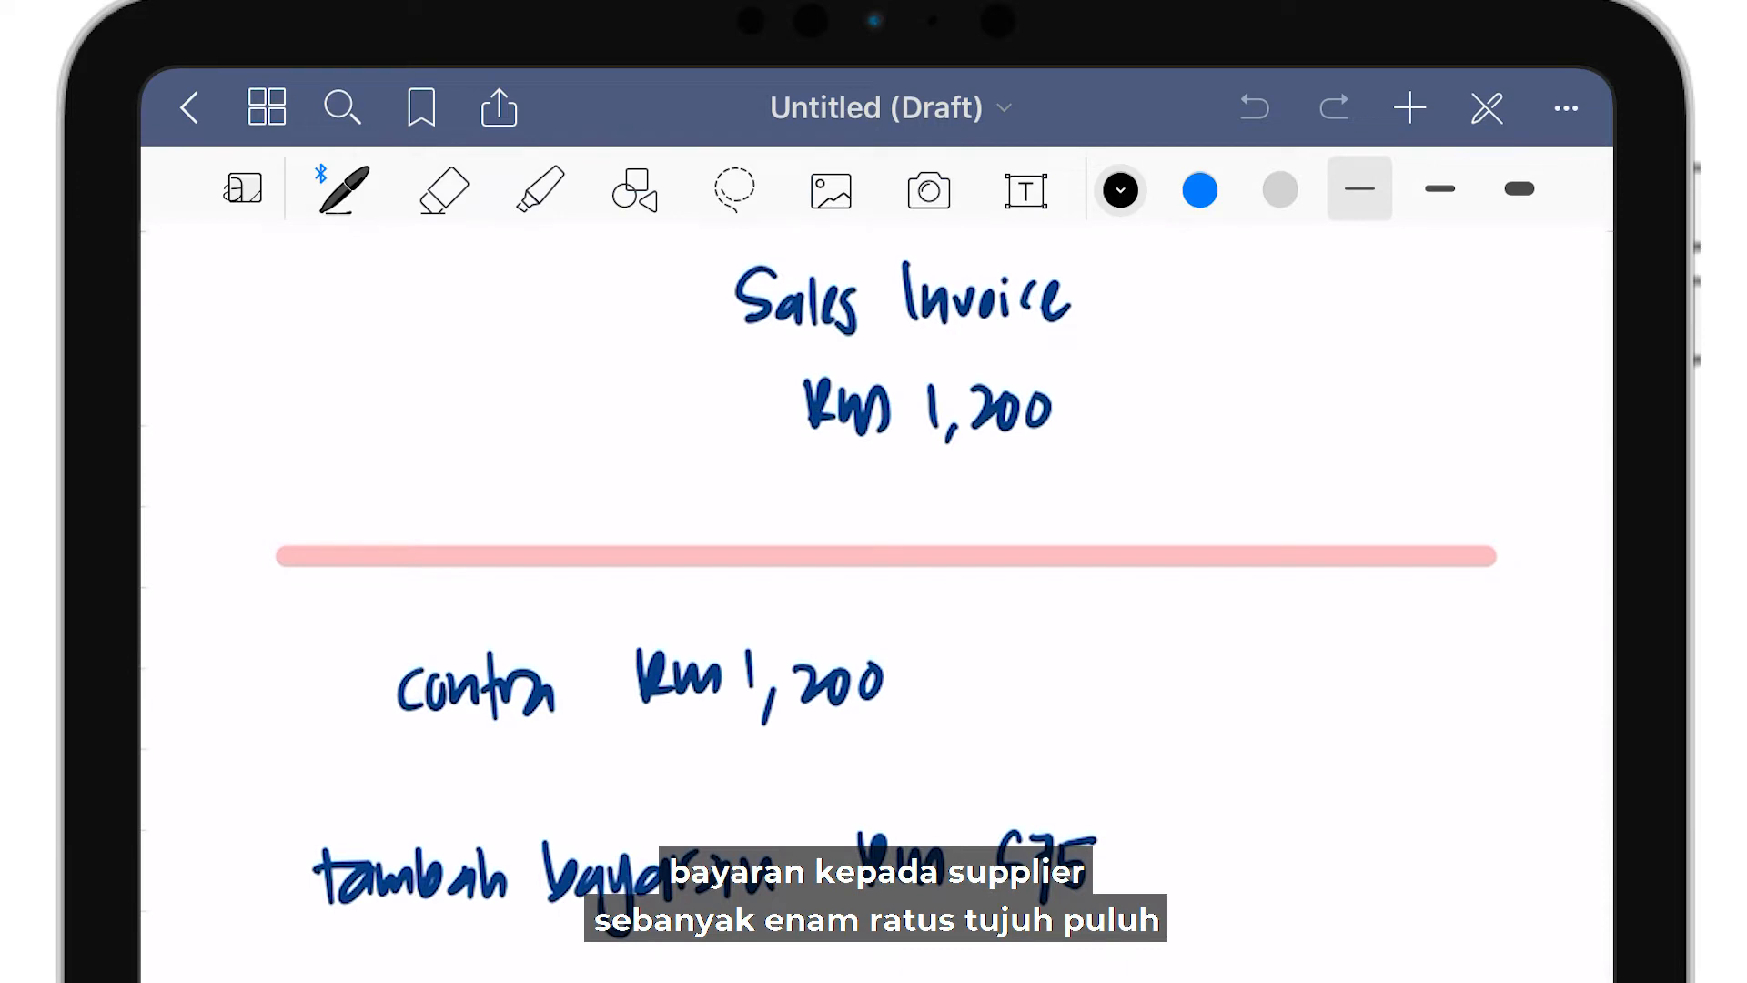
{"action": "mouse_move", "coordinate": [1176, 864]}
{"action": "left_mouse_down"}
{"action": "mouse_move", "coordinate": [1150, 790]}
{"action": "mouse_move", "coordinate": [1174, 860]}
{"action": "left_mouse_up"}
{"action": "scroll", "coordinate": [877, 582], "scroll_direction": "right", "scroll_amount": 10}
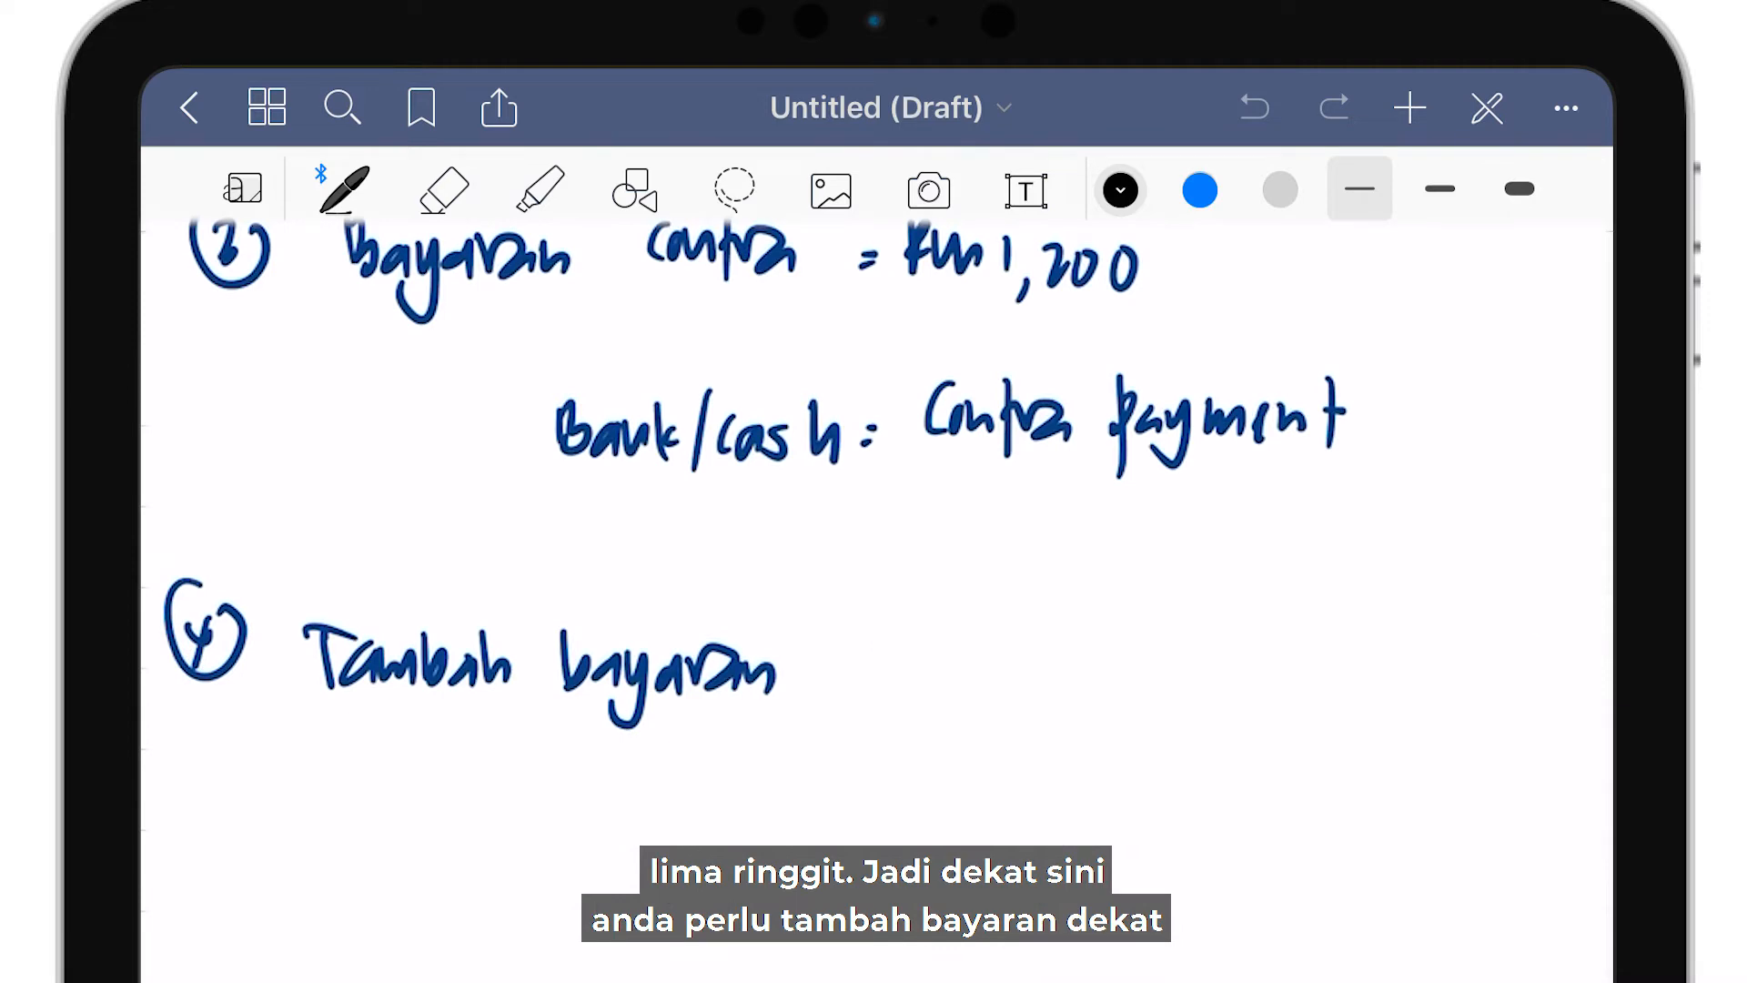
{"action": "mouse_move", "coordinate": [851, 627]}
{"action": "left_mouse_down"}
{"action": "mouse_move", "coordinate": [852, 697]}
{"action": "mouse_move", "coordinate": [857, 670]}
{"action": "left_mouse_up"}
{"action": "mouse_move", "coordinate": [872, 657]}
{"action": "left_mouse_down"}
{"action": "mouse_move", "coordinate": [893, 688]}
{"action": "mouse_move", "coordinate": [917, 661]}
{"action": "left_mouse_up"}
{"action": "mouse_move", "coordinate": [934, 659]}
{"action": "left_mouse_down"}
{"action": "mouse_move", "coordinate": [941, 689]}
{"action": "mouse_move", "coordinate": [987, 685]}
{"action": "left_mouse_up"}
{"action": "mouse_move", "coordinate": [1024, 660]}
{"action": "left_mouse_down"}
{"action": "mouse_move", "coordinate": [1010, 685]}
{"action": "mouse_move", "coordinate": [1023, 674]}
{"action": "left_mouse_up"}
{"action": "mouse_move", "coordinate": [1051, 666]}
{"action": "left_mouse_down"}
{"action": "mouse_move", "coordinate": [1029, 695]}
{"action": "mouse_move", "coordinate": [1085, 692]}
{"action": "left_mouse_up"}
{"action": "mouse_move", "coordinate": [1125, 628]}
{"action": "left_mouse_down"}
{"action": "mouse_move", "coordinate": [1127, 690]}
{"action": "mouse_move", "coordinate": [1209, 667]}
{"action": "left_mouse_up"}
{"action": "left_click", "coordinate": [1221, 648]}
{"action": "mouse_move", "coordinate": [1222, 664]}
{"action": "left_mouse_down"}
{"action": "mouse_move", "coordinate": [1225, 691]}
{"action": "mouse_move", "coordinate": [1245, 685]}
{"action": "left_mouse_up"}
{"action": "left_click_drag", "start_coordinate": [1265, 673], "coordinate": [1312, 717]}
{"action": "mouse_move", "coordinate": [1351, 642]}
{"action": "left_mouse_down"}
{"action": "mouse_move", "coordinate": [1351, 689]}
{"action": "mouse_move", "coordinate": [1447, 681]}
{"action": "mouse_move", "coordinate": [1482, 719]}
{"action": "left_mouse_up"}
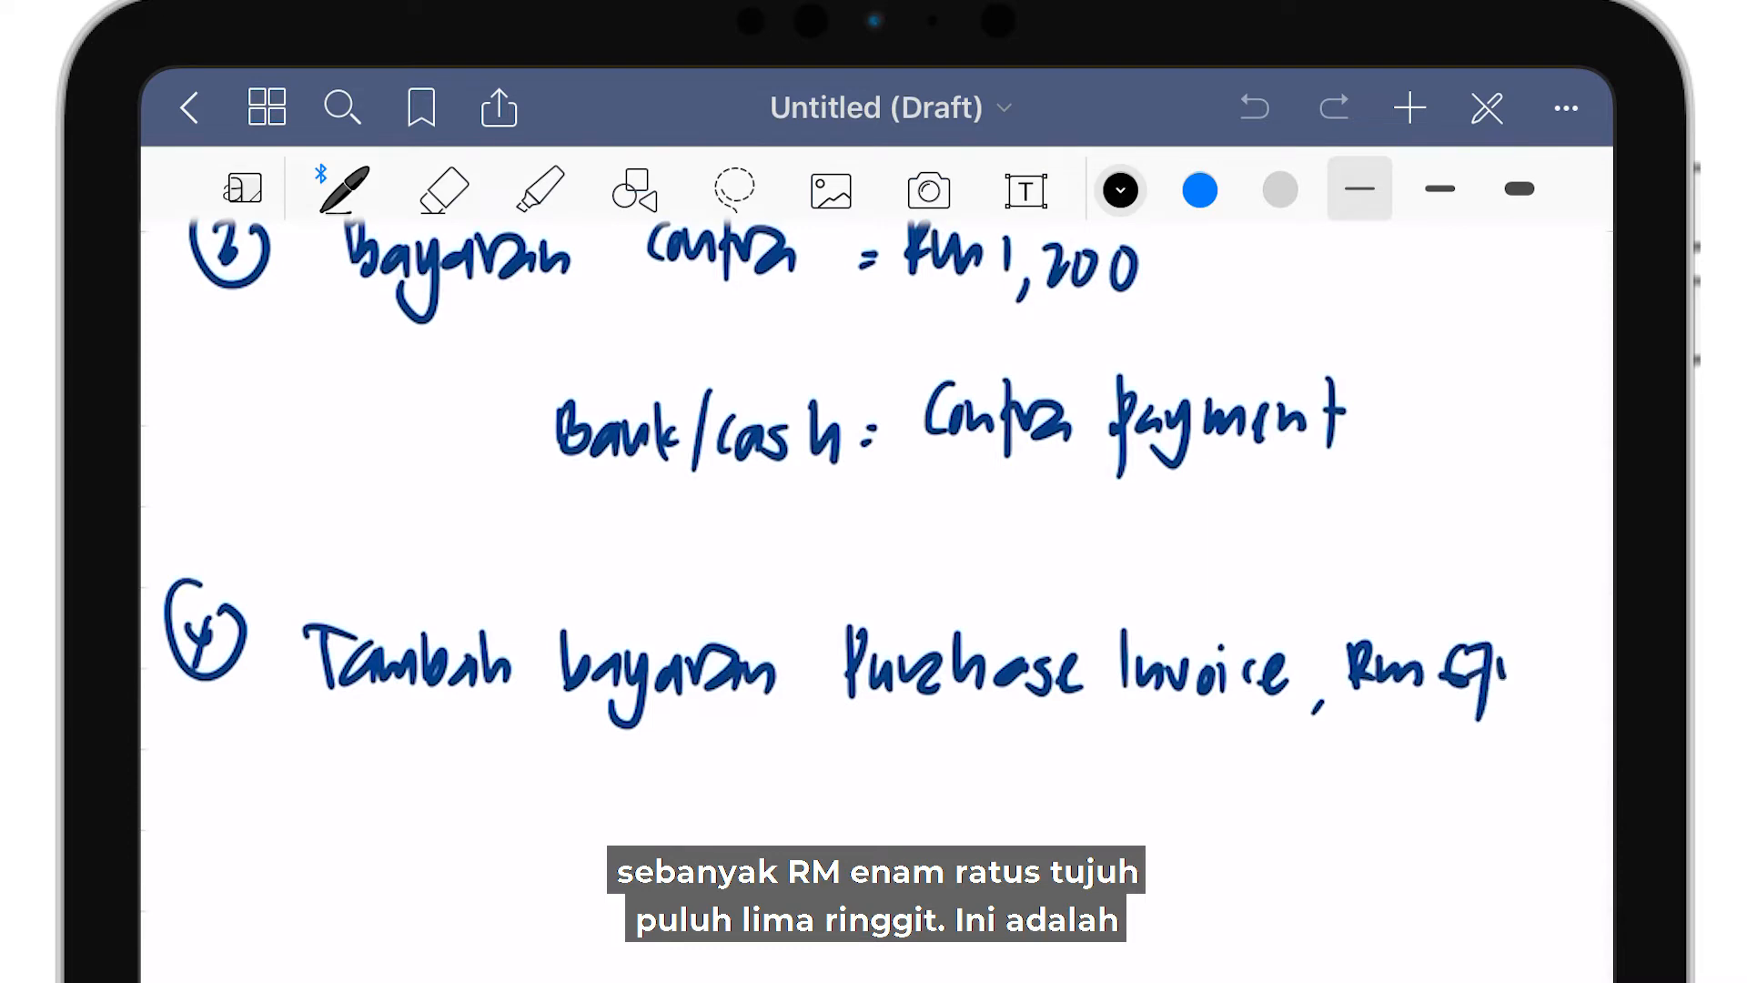
{"action": "left_click_drag", "start_coordinate": [1504, 659], "coordinate": [1500, 699]}
{"action": "left_click_drag", "start_coordinate": [1497, 657], "coordinate": [1538, 650]}
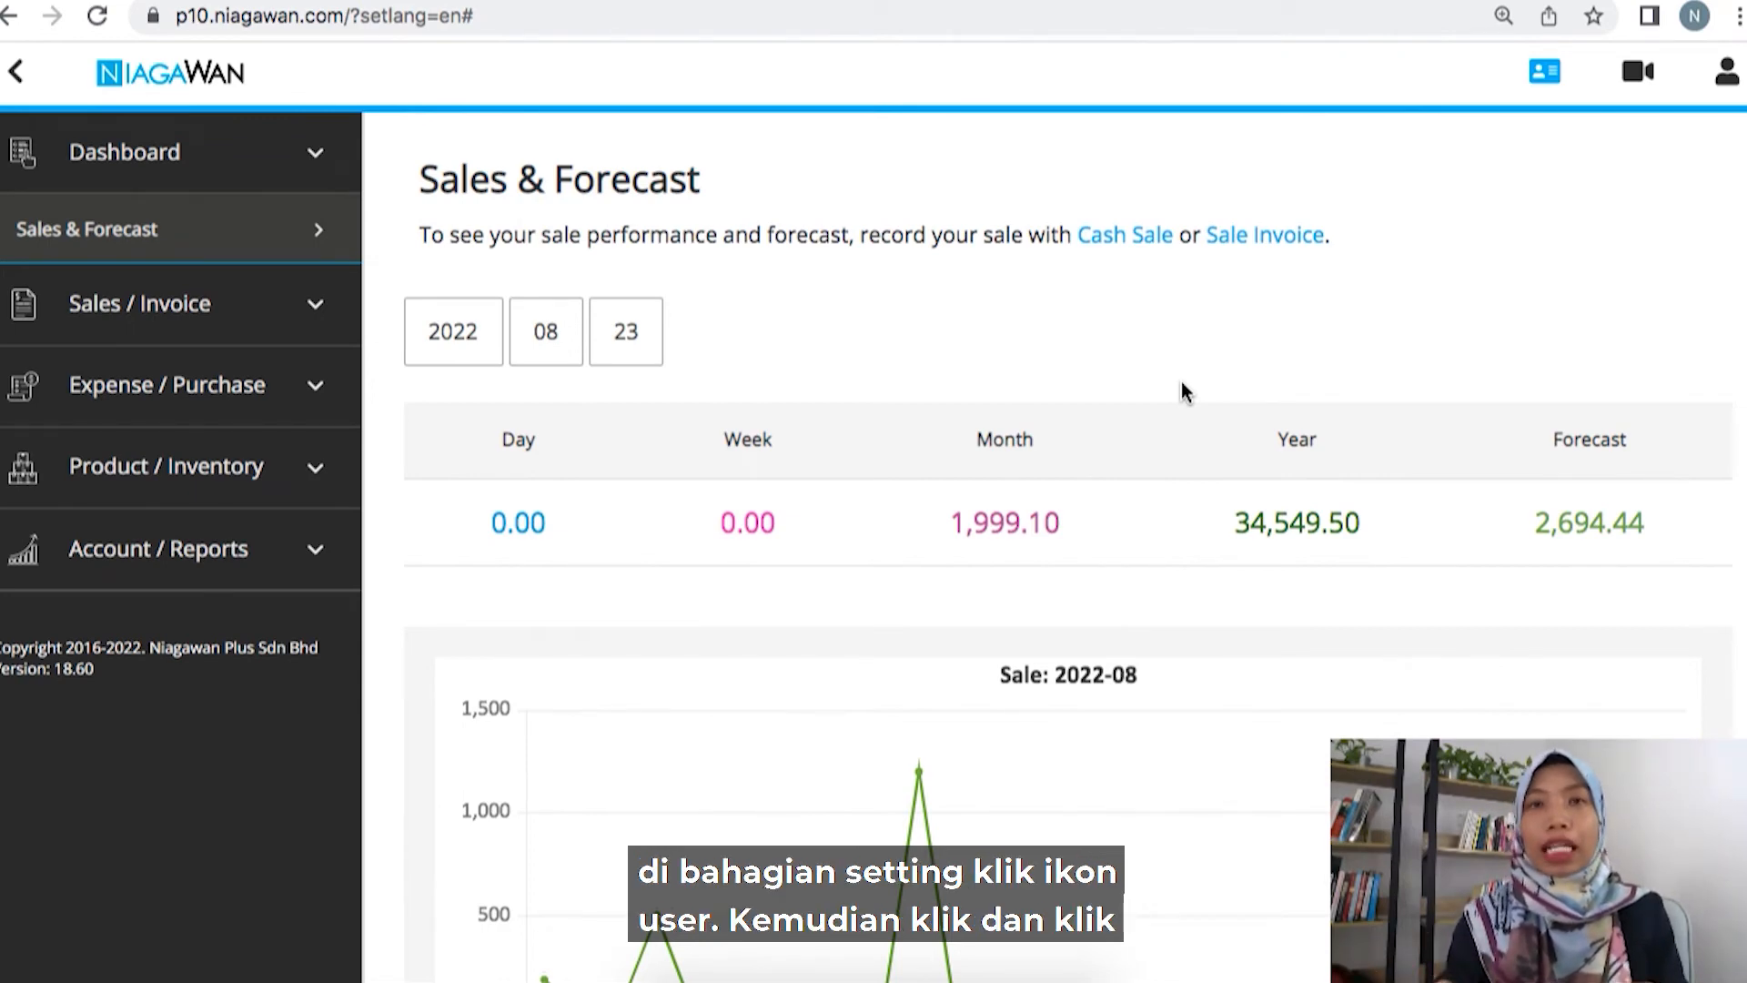
In NiagaWan, open a new source entry in the Bank / Cash settings.
{"action": "left_click", "coordinate": [1734, 73]}
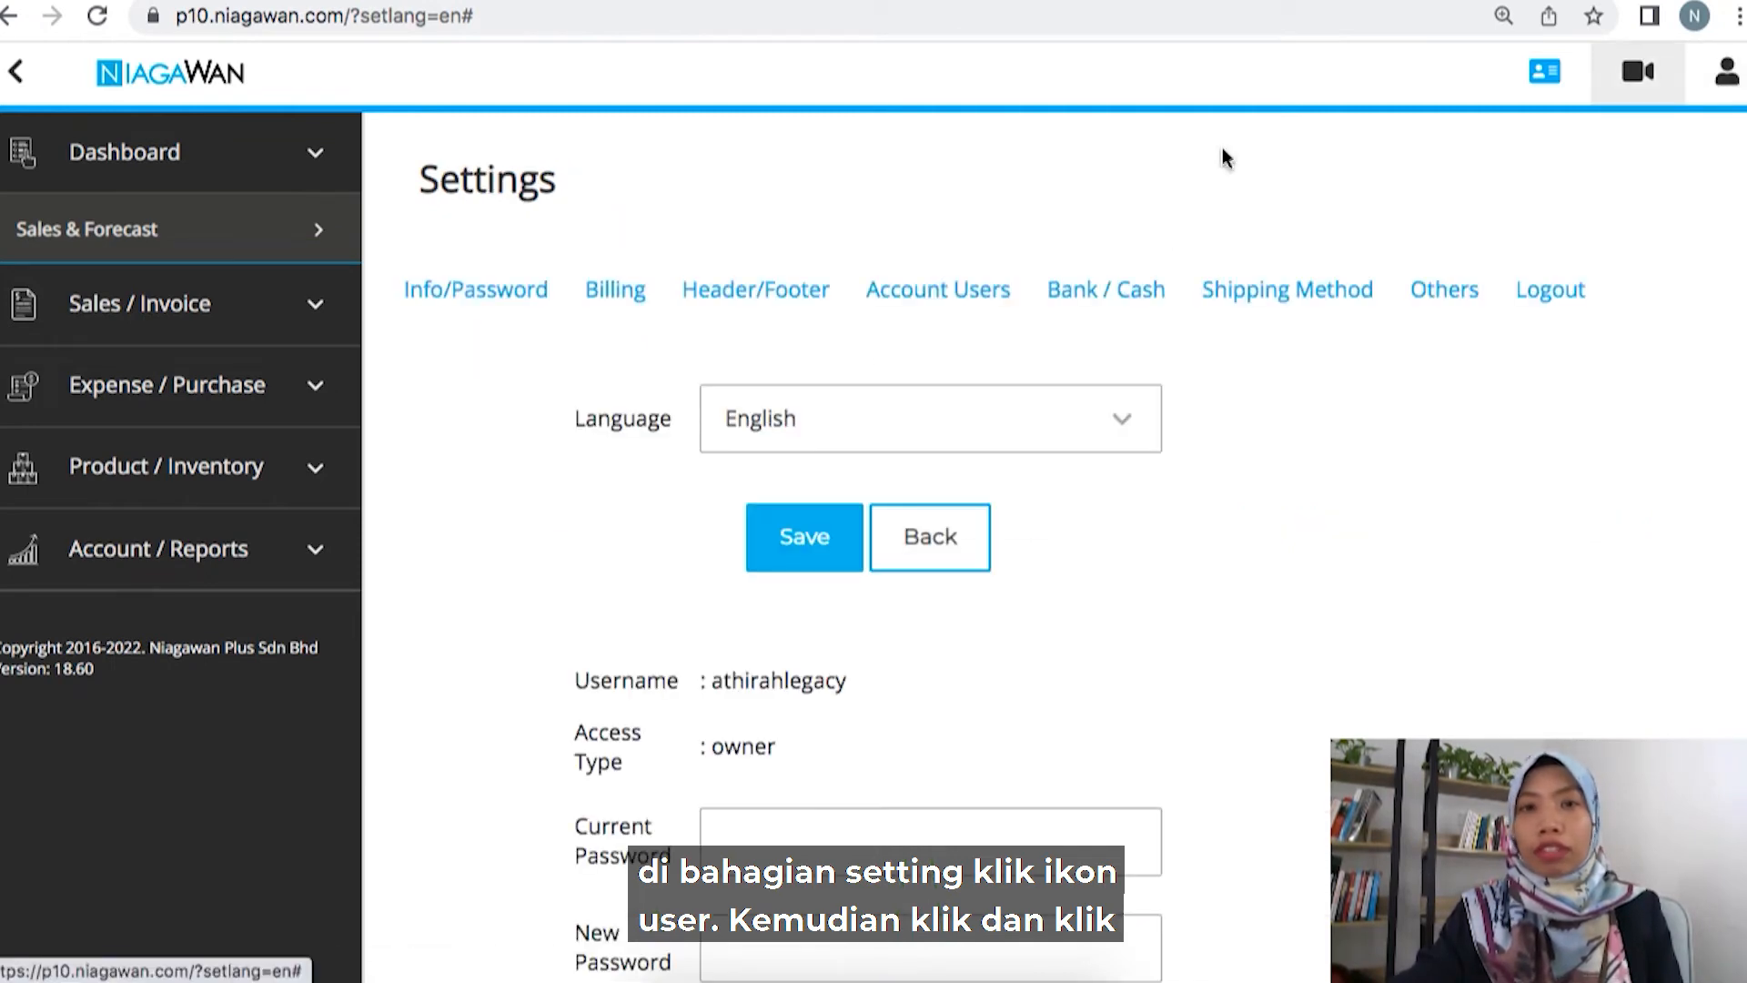
{"action": "left_click", "coordinate": [1076, 293]}
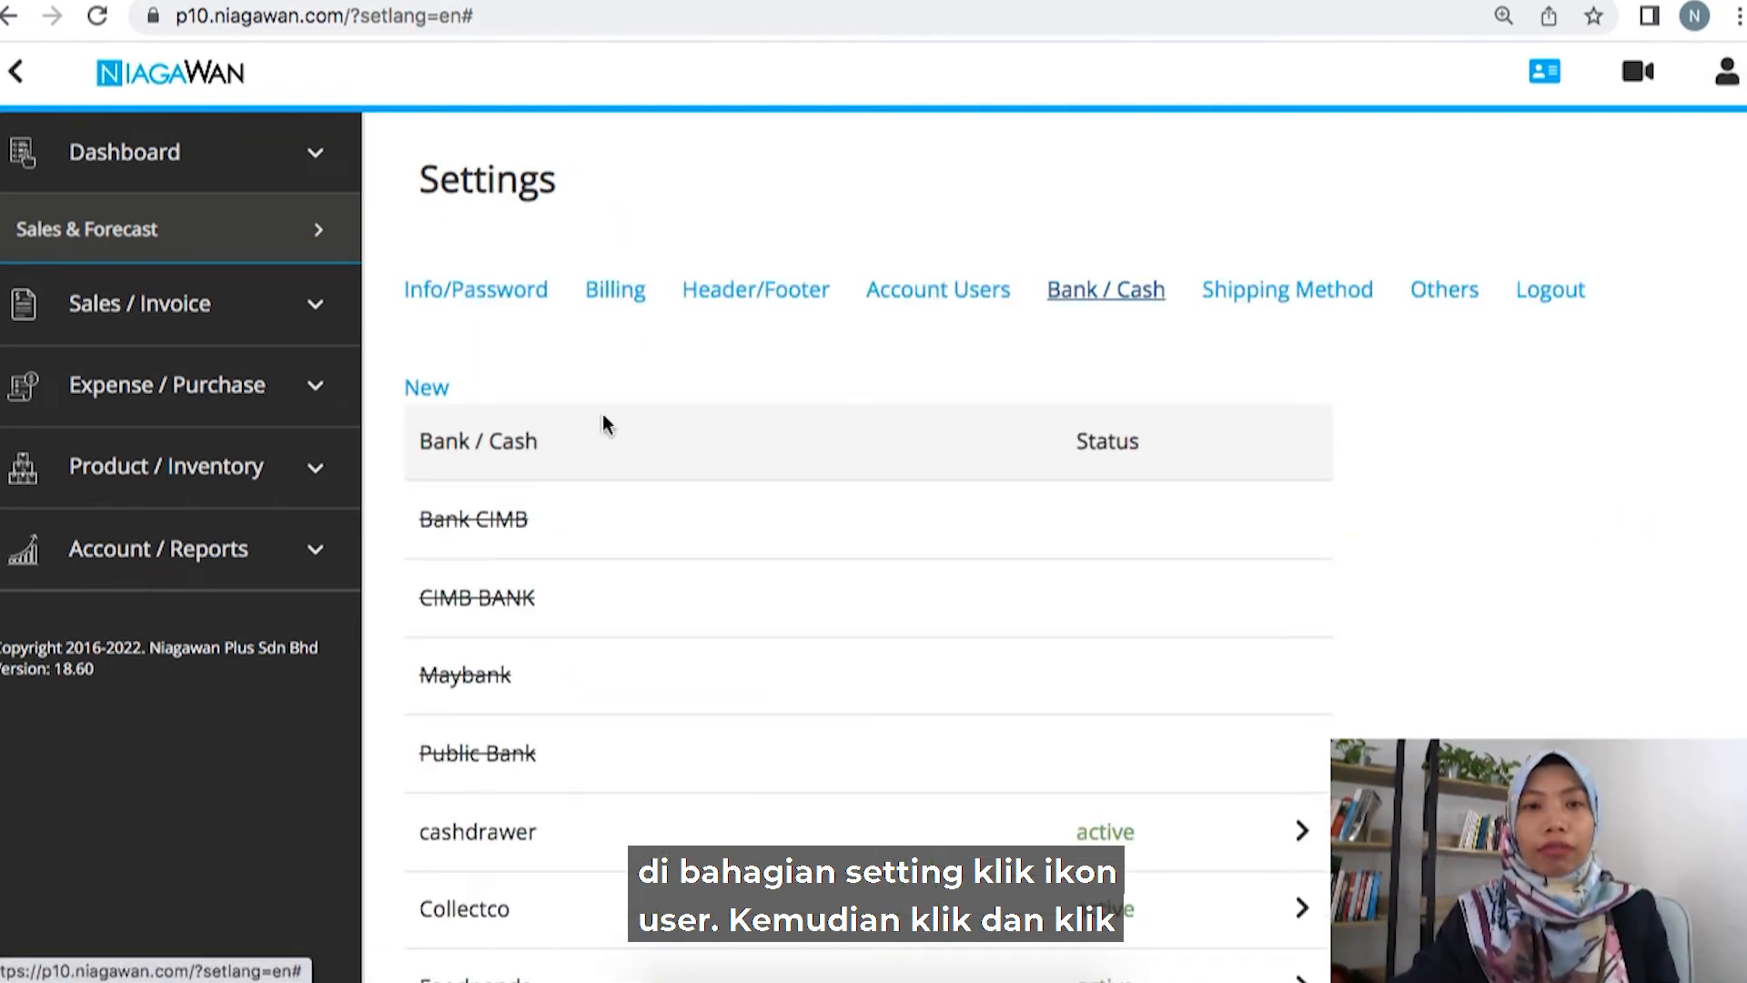
{"action": "left_click", "coordinate": [425, 391]}
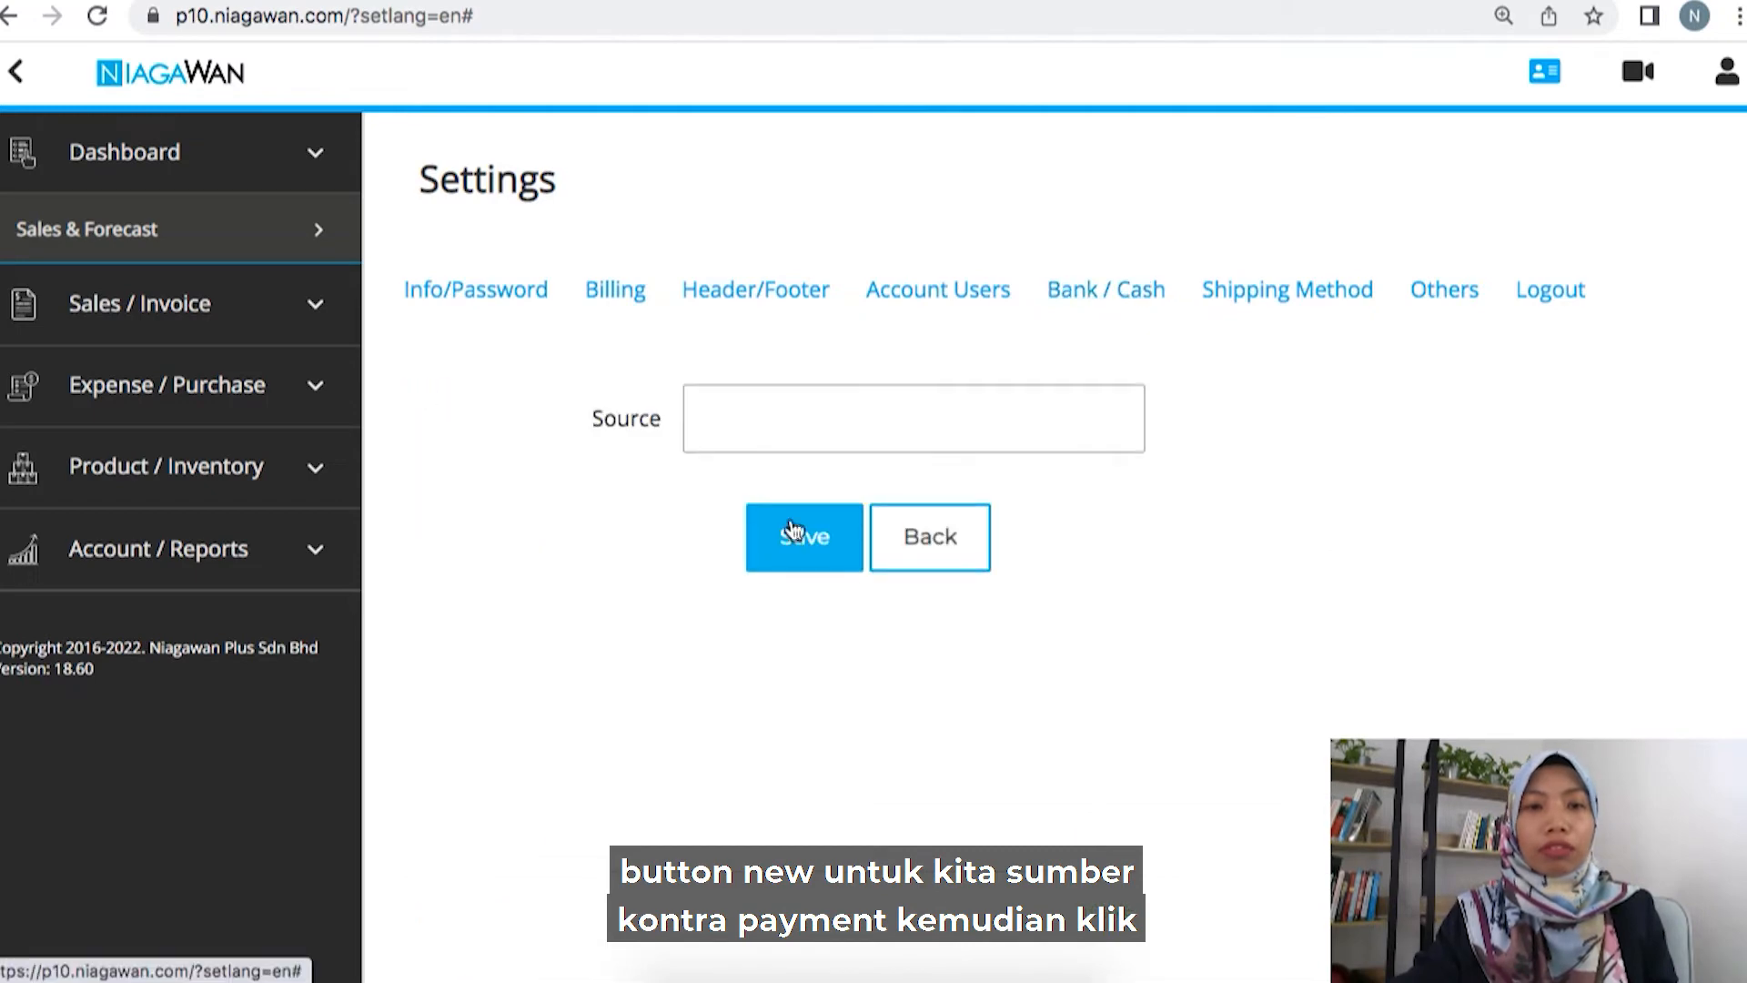
Name the new source "Contra Payment", save it and check the Bank / Cash list.
{"action": "left_click", "coordinate": [824, 418]}
{"action": "type", "text": "cONT"}
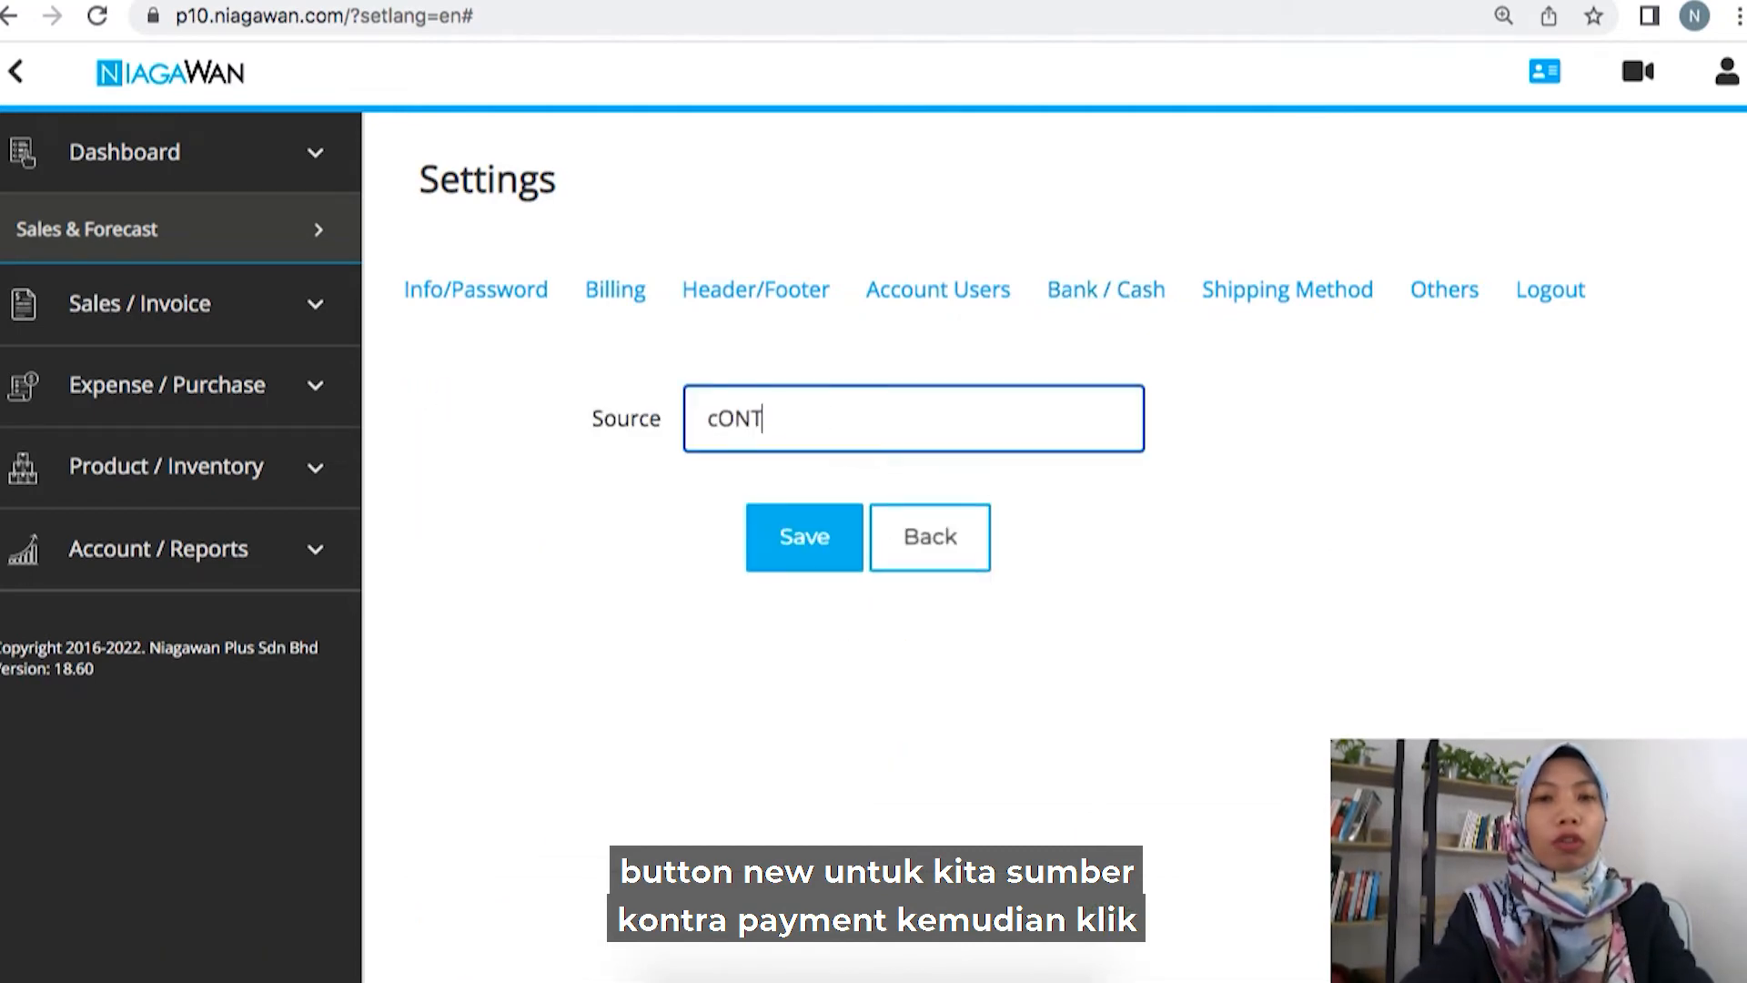
{"action": "key", "text": "BackSpace"}
{"action": "key", "text": "BackSpace"}
{"action": "key", "text": "BackSpace"}
{"action": "key", "text": "BackSpace"}
{"action": "type", "text": "Con"}
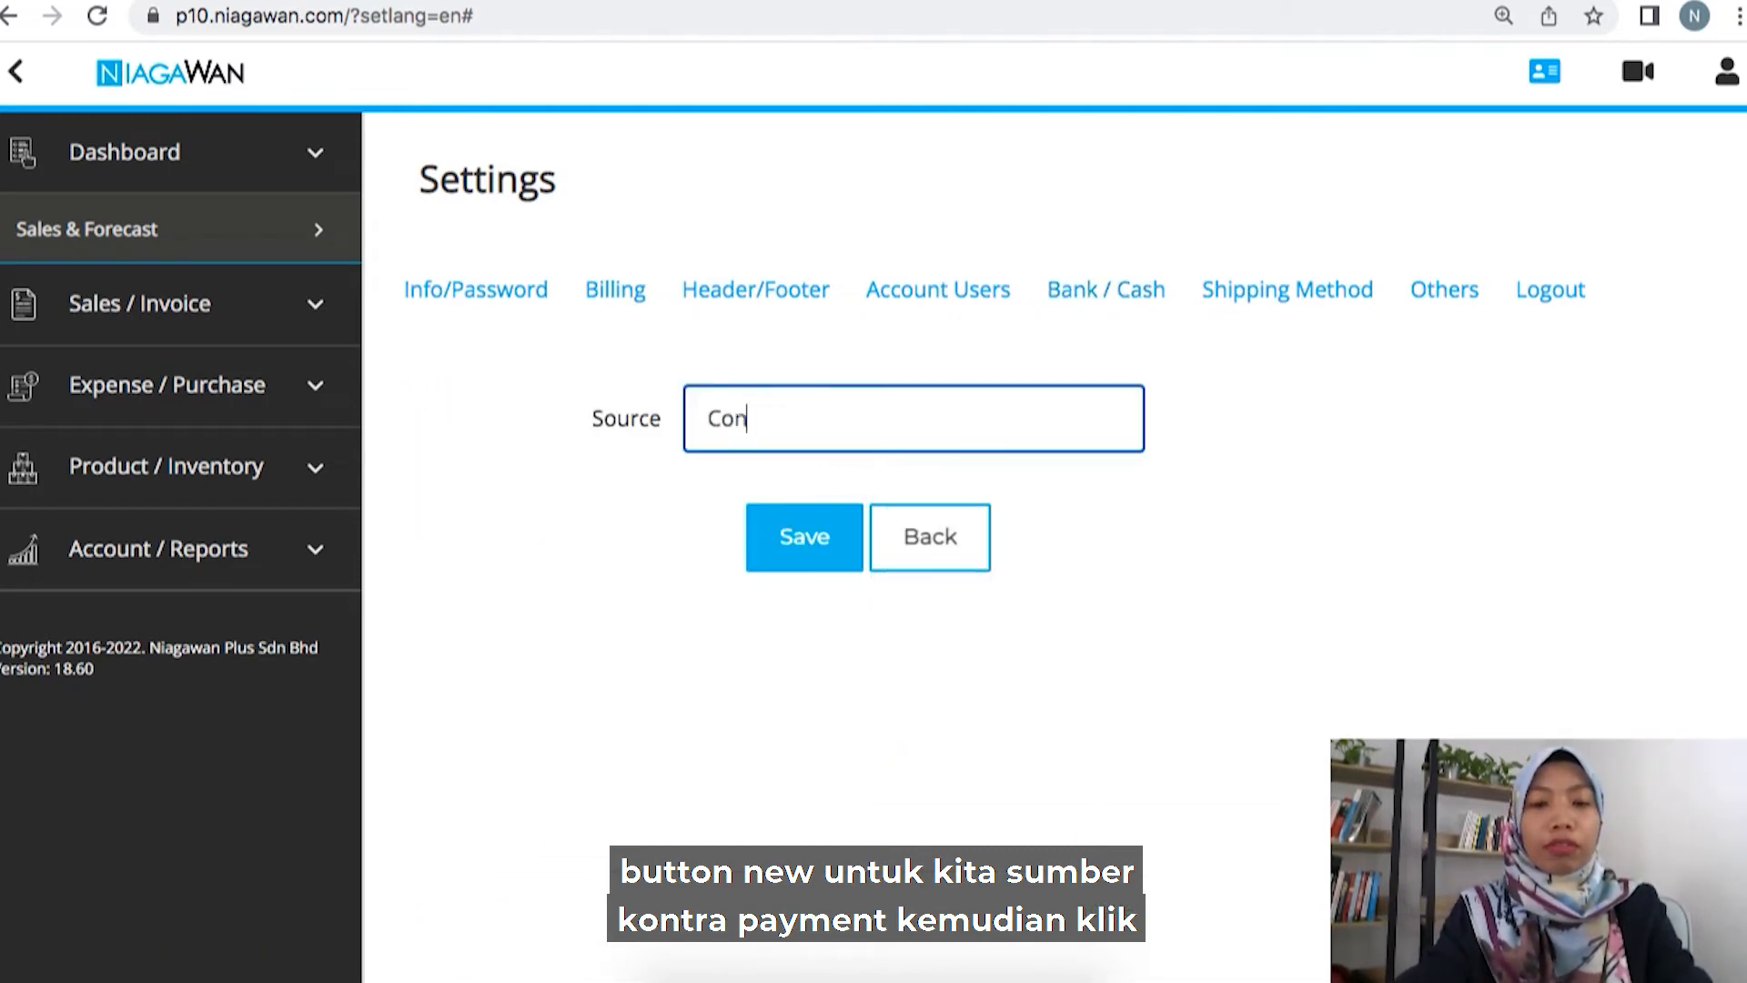
{"action": "type", "text": "tra Payment"}
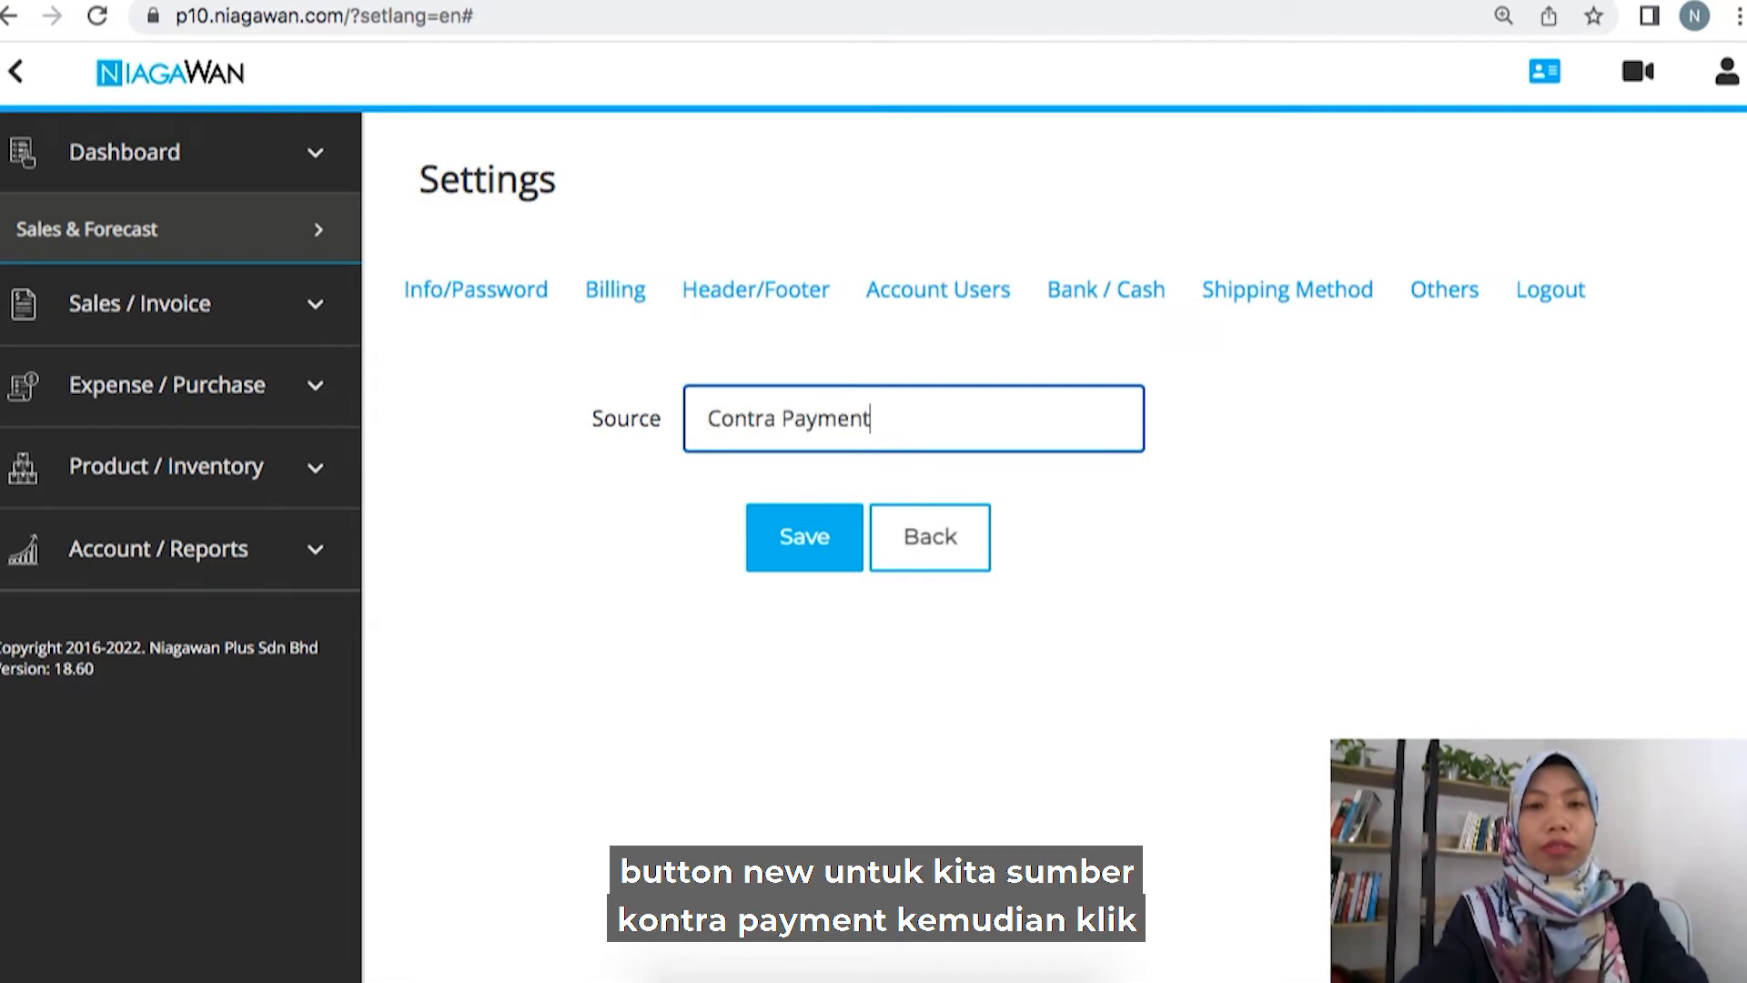
{"action": "left_click", "coordinate": [813, 552]}
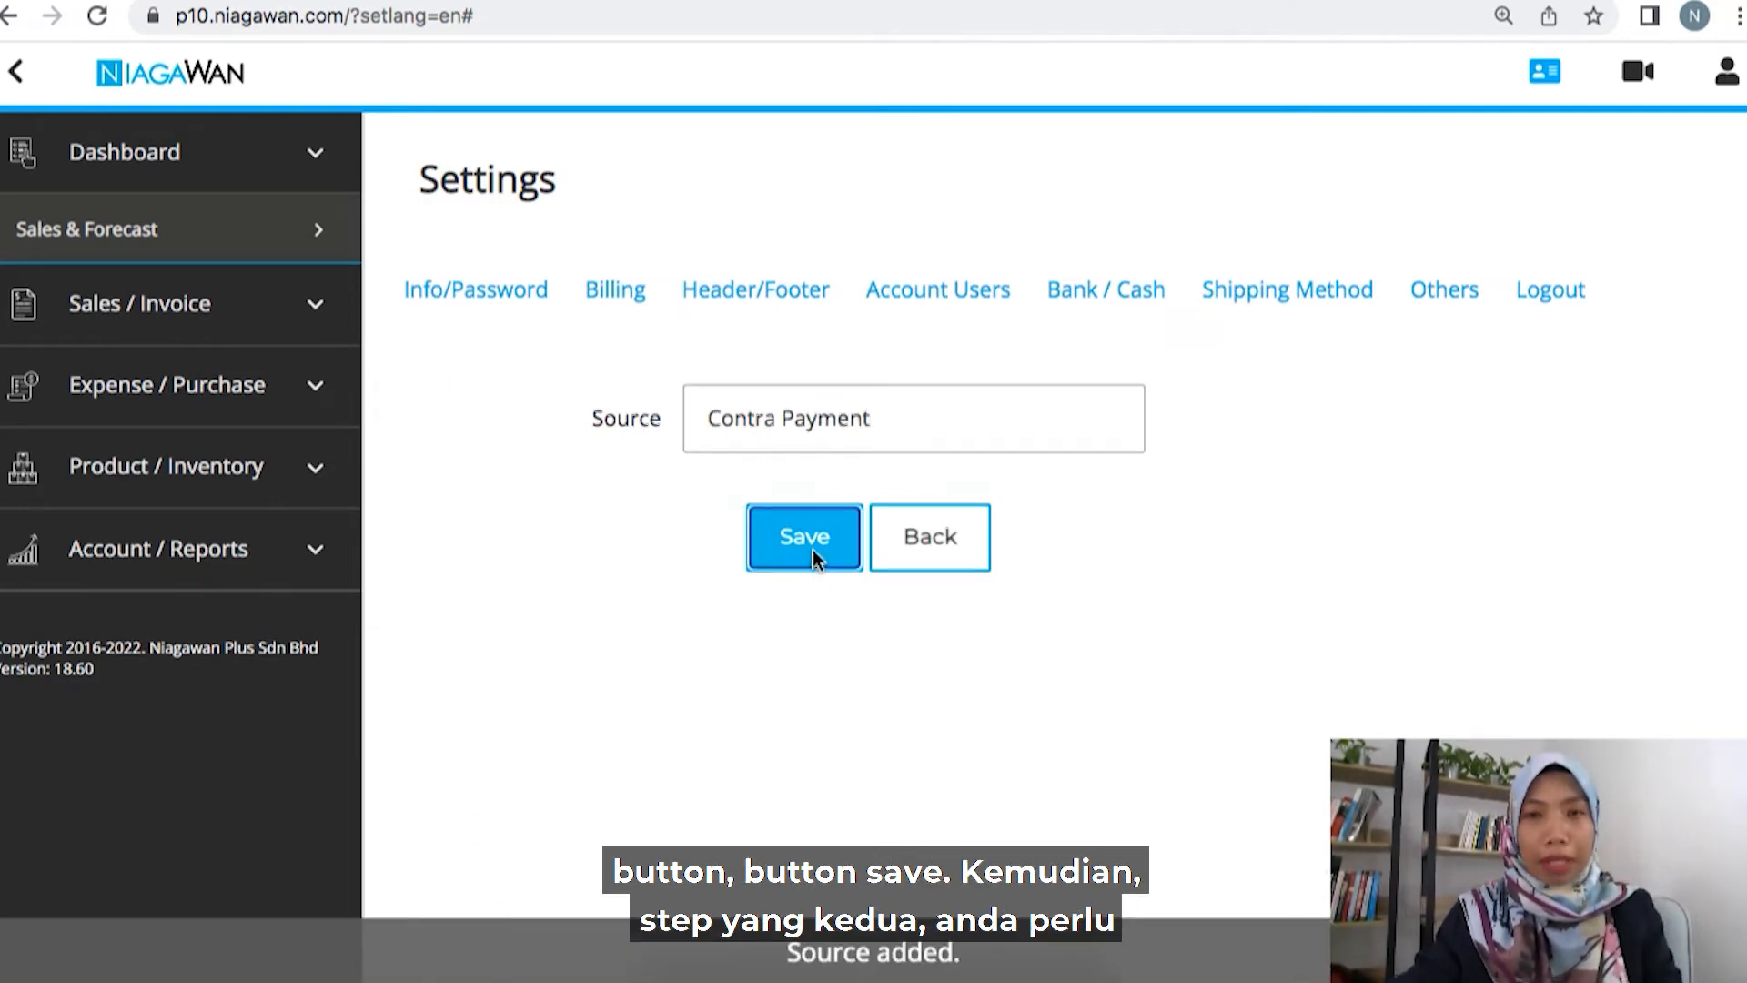
{"action": "scroll", "coordinate": [813, 551], "scroll_direction": "down", "scroll_amount": 4}
{"action": "scroll", "coordinate": [812, 549], "scroll_direction": "up", "scroll_amount": 5}
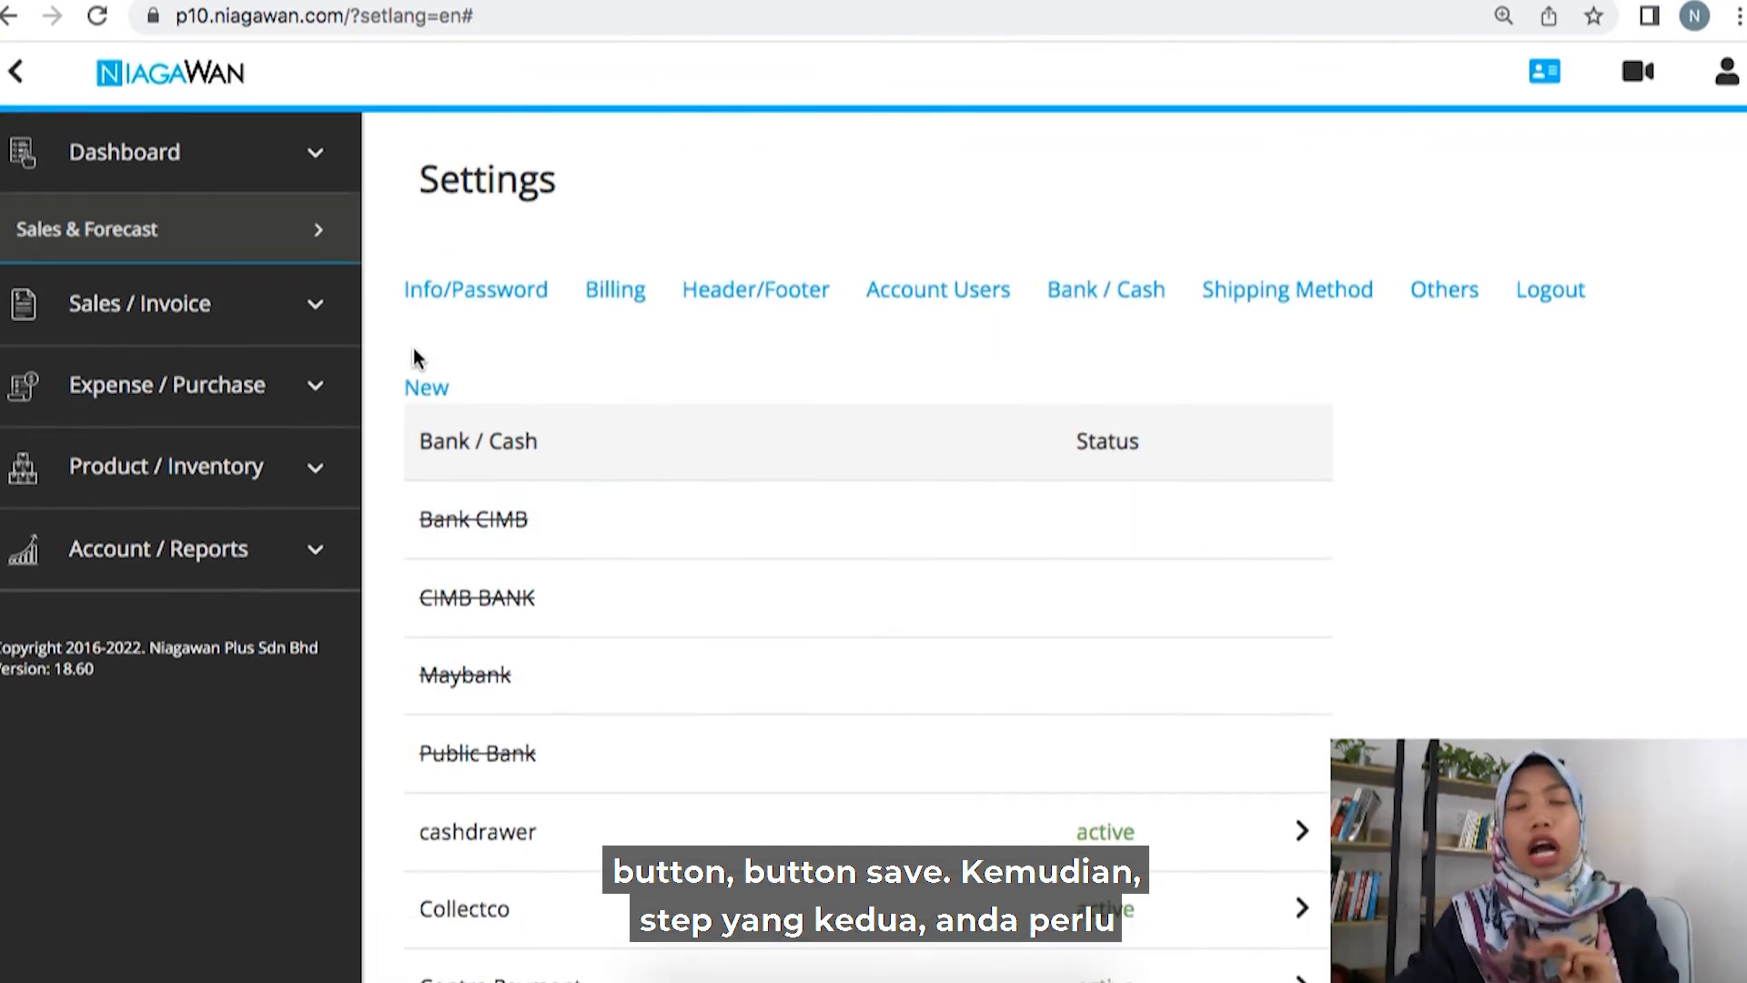
Open the Sales Invoice list and examine the entry for SYARIKAT PERNIAGAAN IMB SDN BHD.
{"action": "left_click", "coordinate": [126, 297]}
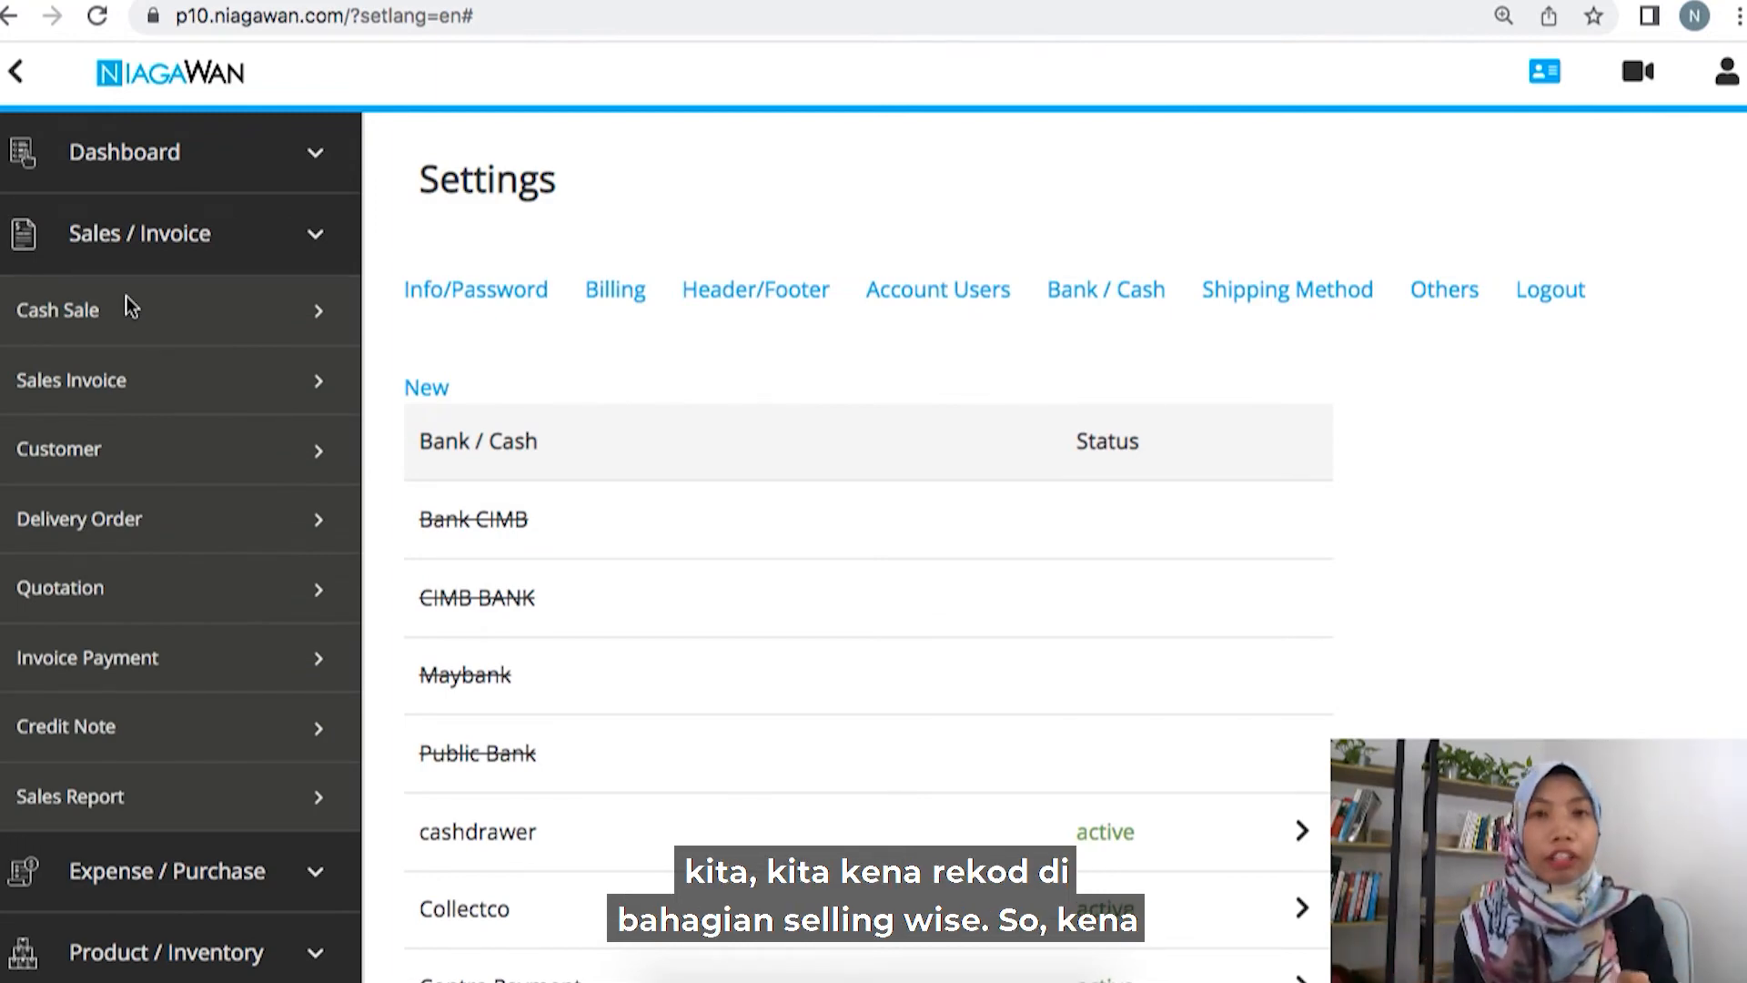
{"action": "left_click", "coordinate": [133, 391]}
{"action": "scroll", "coordinate": [871, 421], "scroll_direction": "down", "scroll_amount": 1}
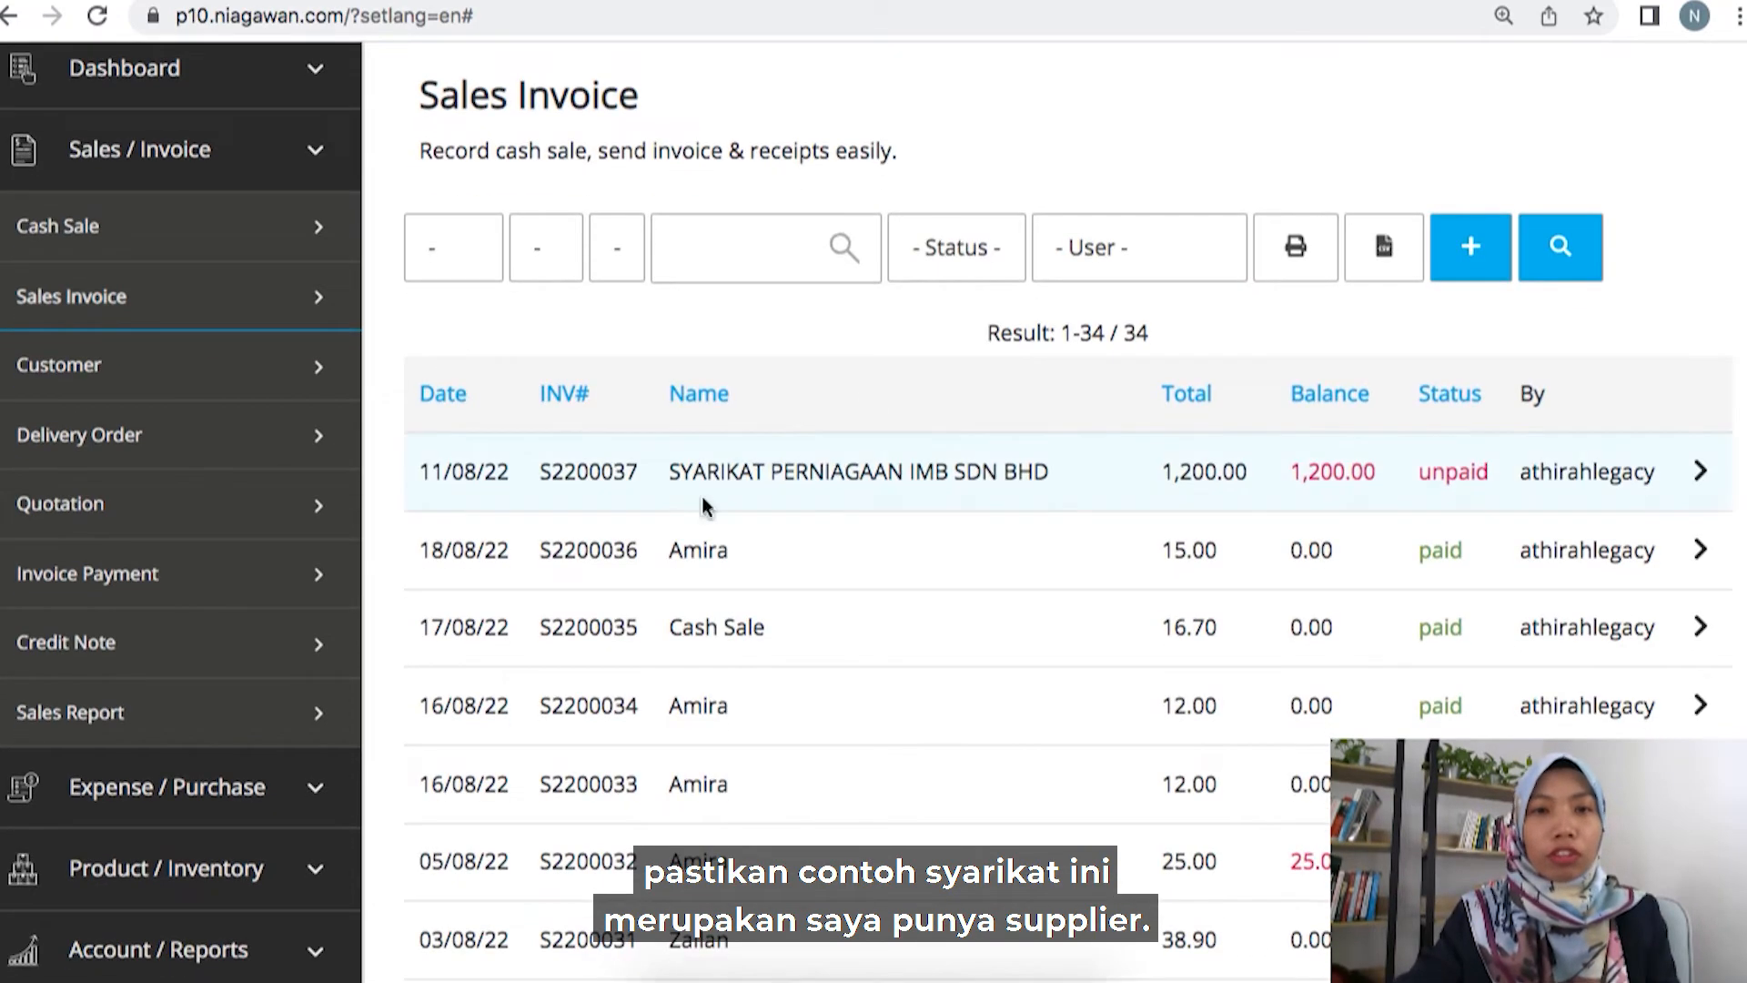
{"action": "left_click_drag", "start_coordinate": [661, 479], "coordinate": [1045, 469]}
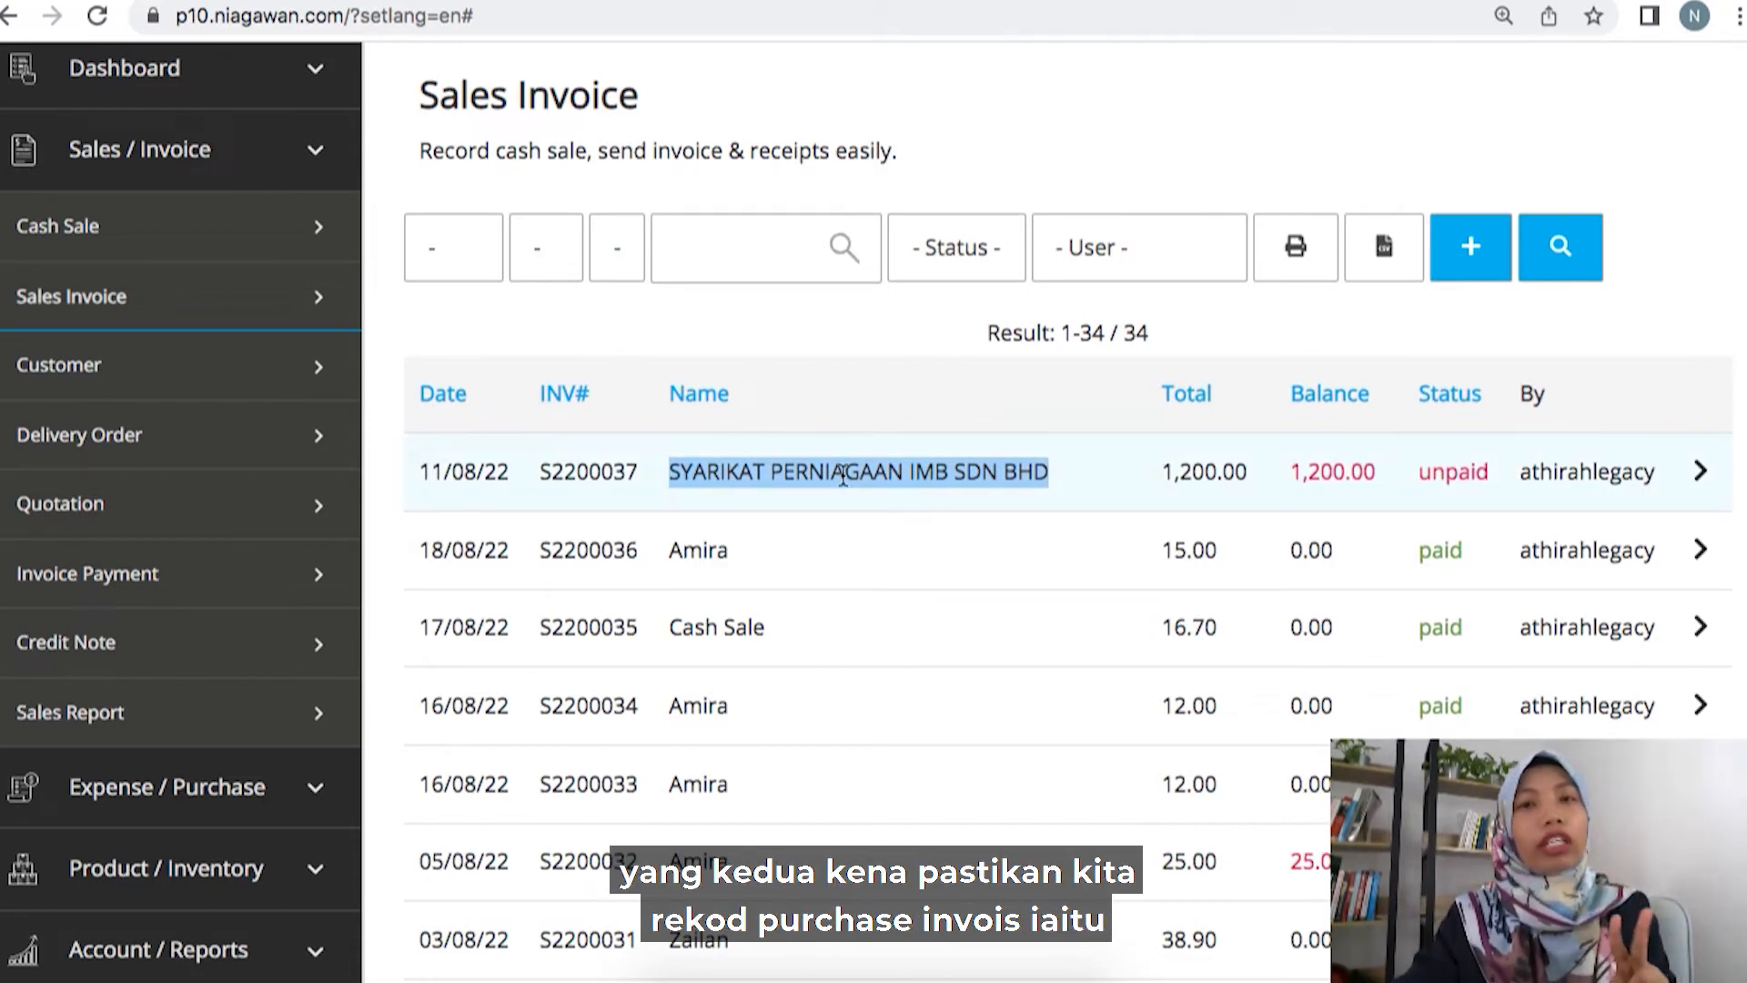
Open the Purchase Invoice list and examine the entry from the supplier SYARIKAT PERNIAGAAN IMB SDN BHD.
{"action": "left_click", "coordinate": [218, 788]}
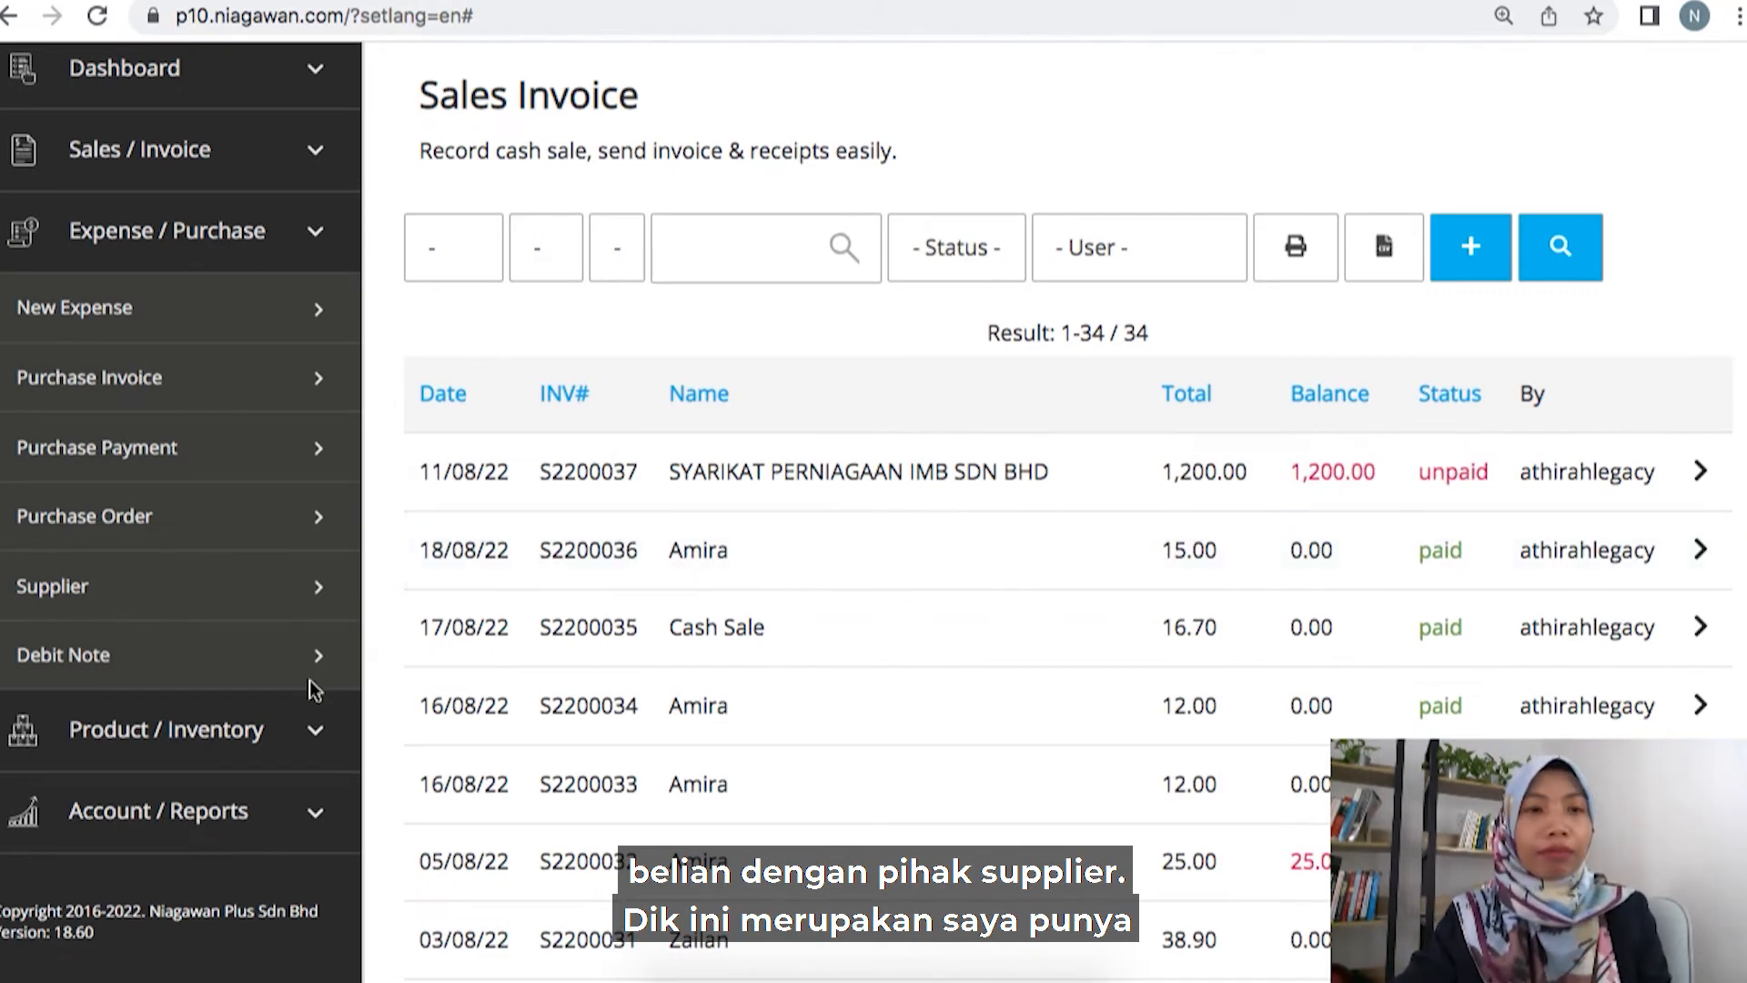
{"action": "left_click", "coordinate": [164, 388]}
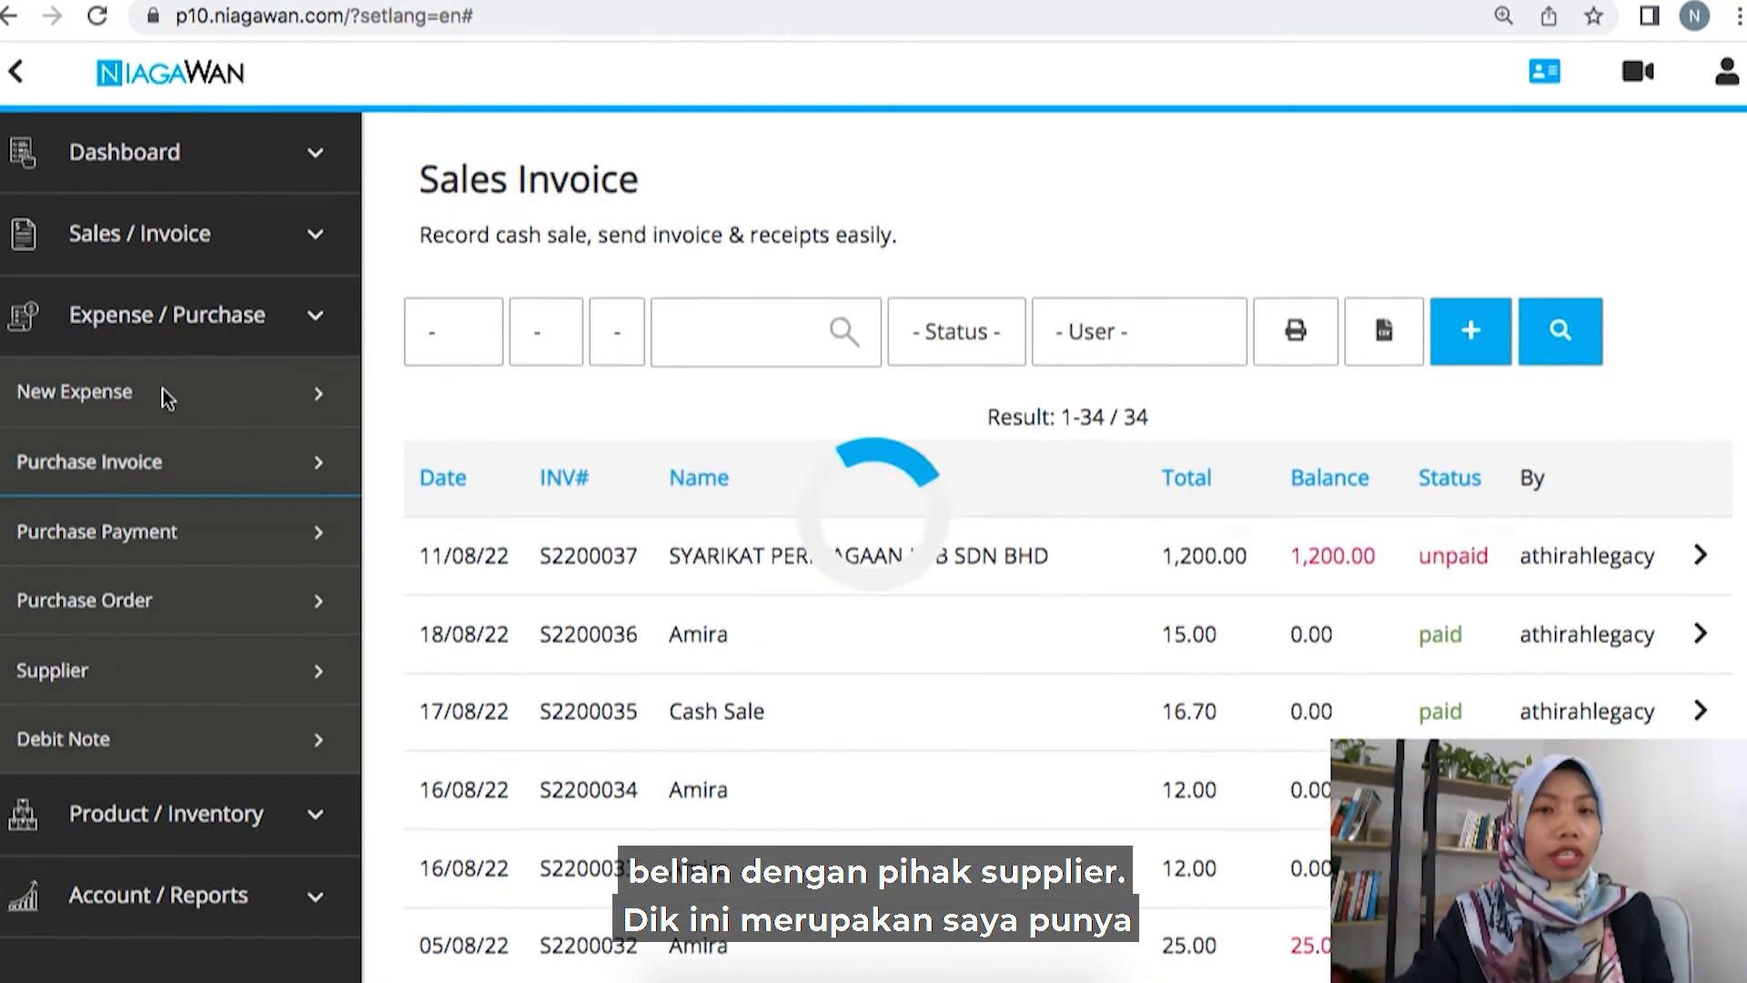
{"action": "left_click_drag", "start_coordinate": [671, 555], "coordinate": [778, 625]}
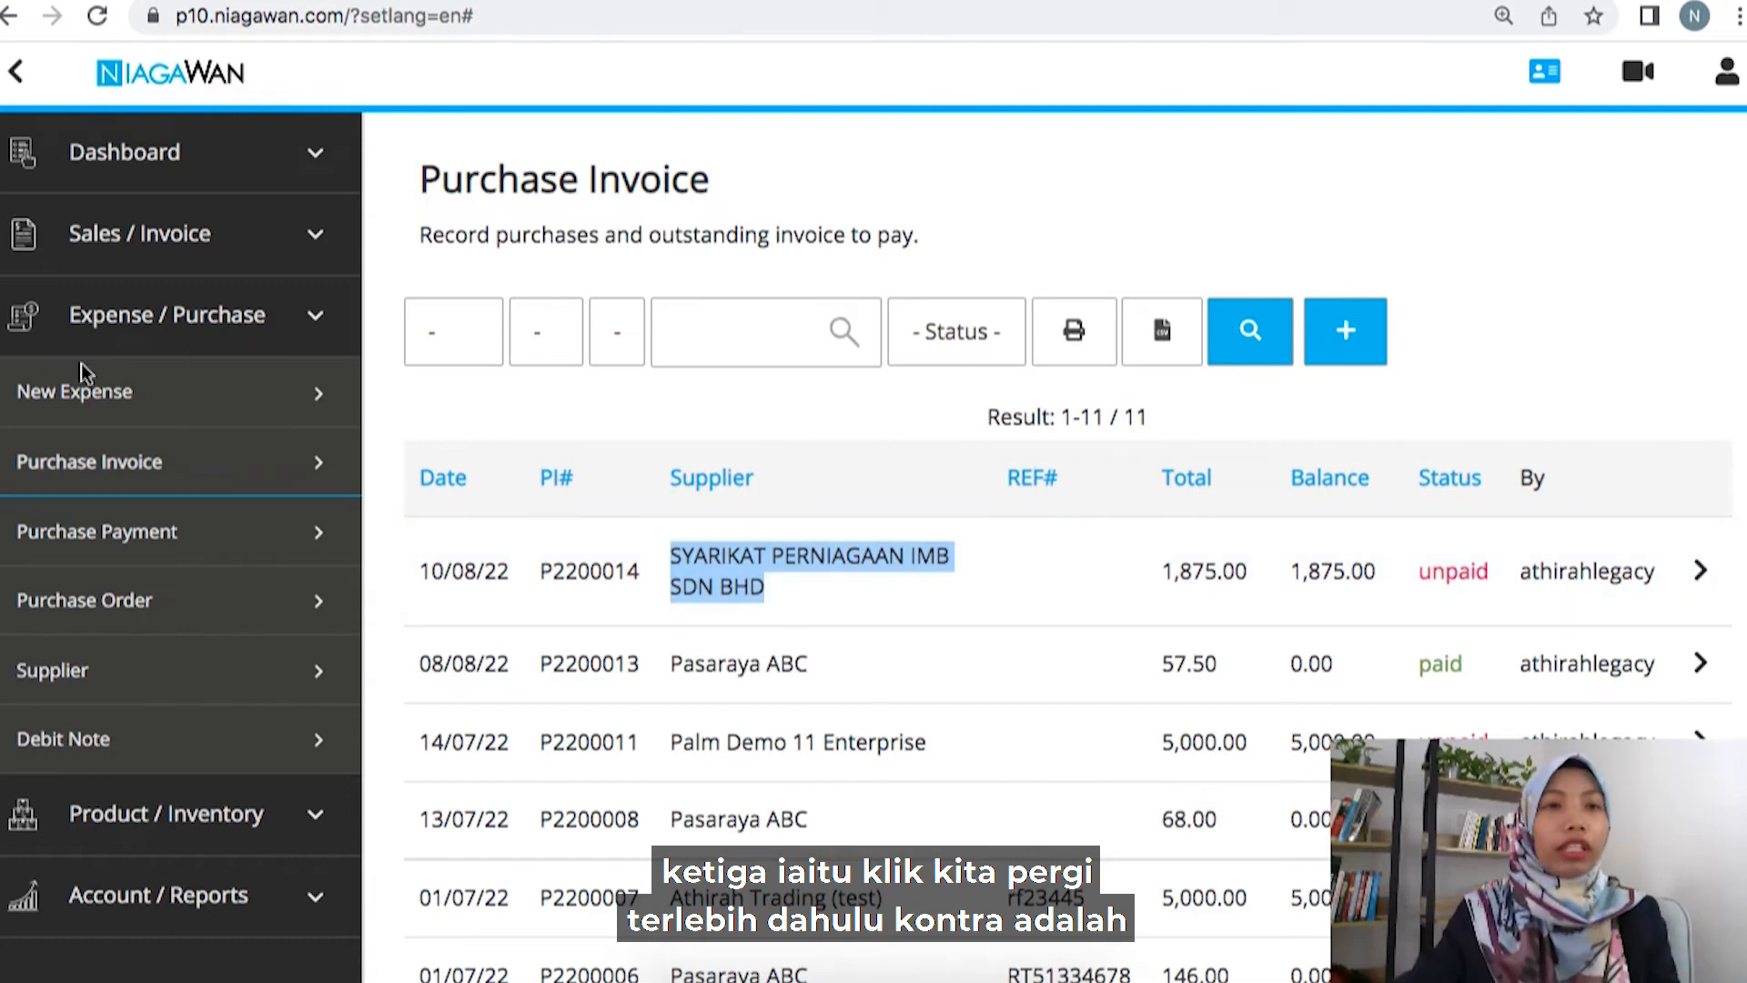
Open the sales invoice for SYARIKAT PERNIAGAAN IMB SDN BHD and start adding a payment to it.
{"action": "left_click", "coordinate": [118, 228]}
{"action": "left_click", "coordinate": [162, 401]}
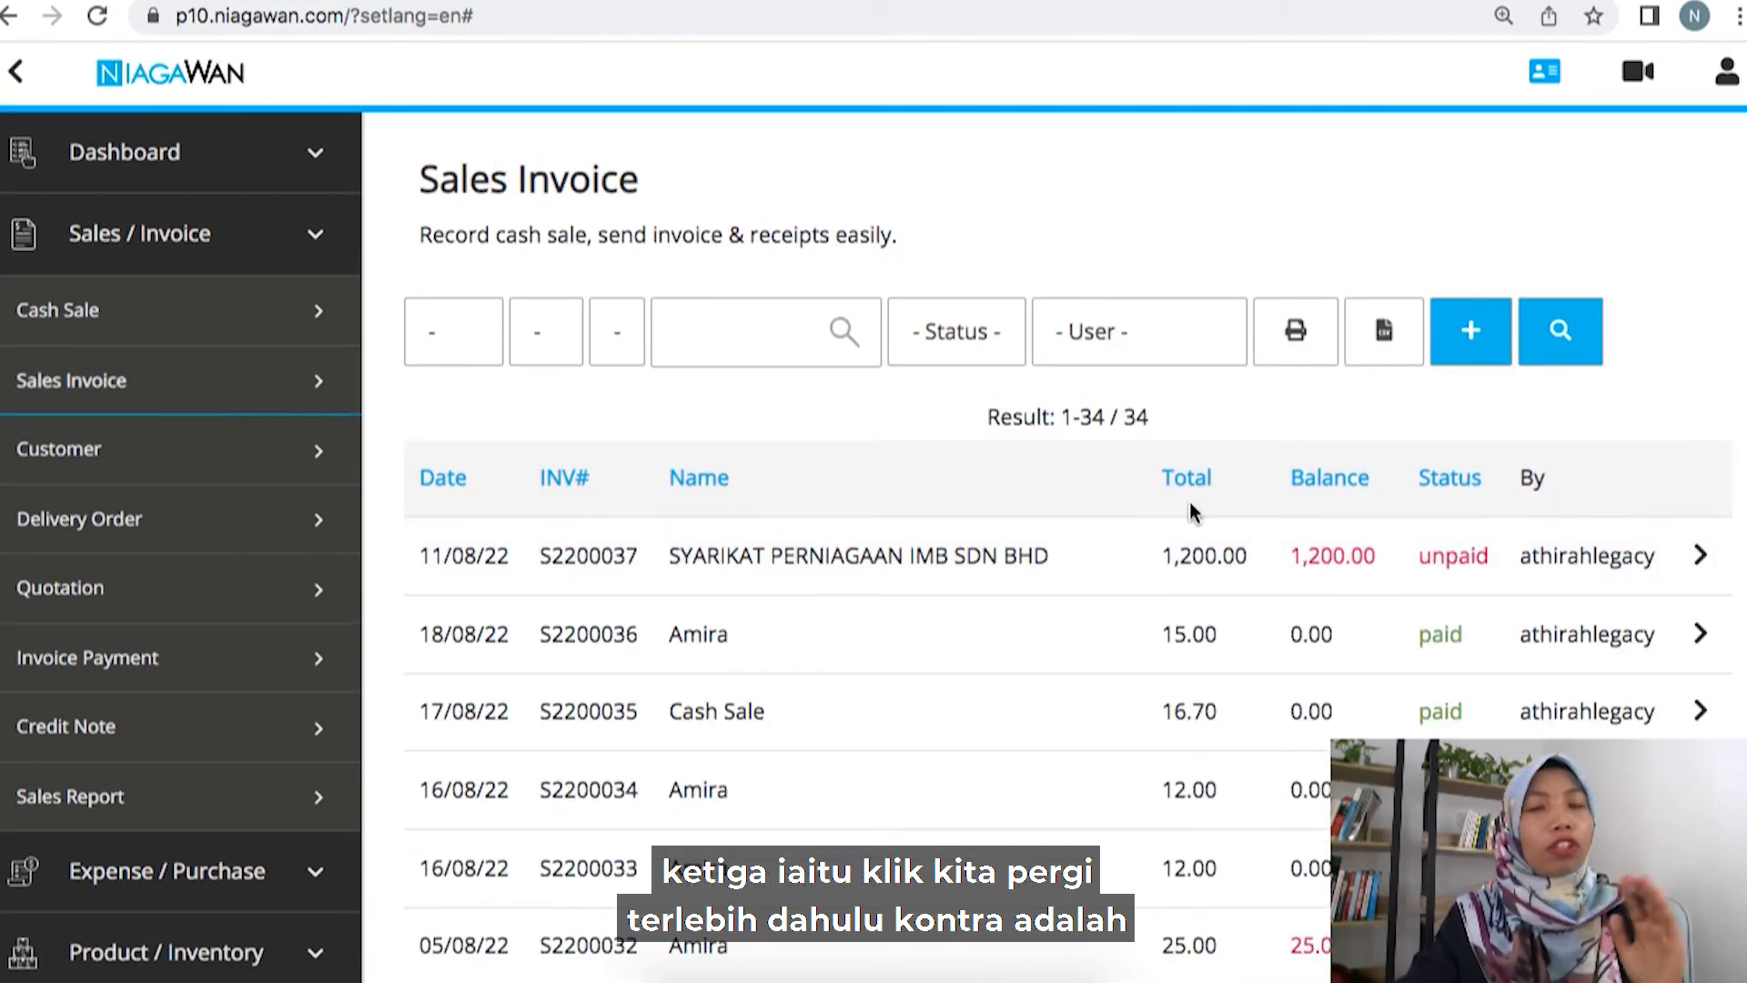
{"action": "left_click", "coordinate": [1701, 562]}
{"action": "scroll", "coordinate": [927, 612], "scroll_direction": "down", "scroll_amount": 5}
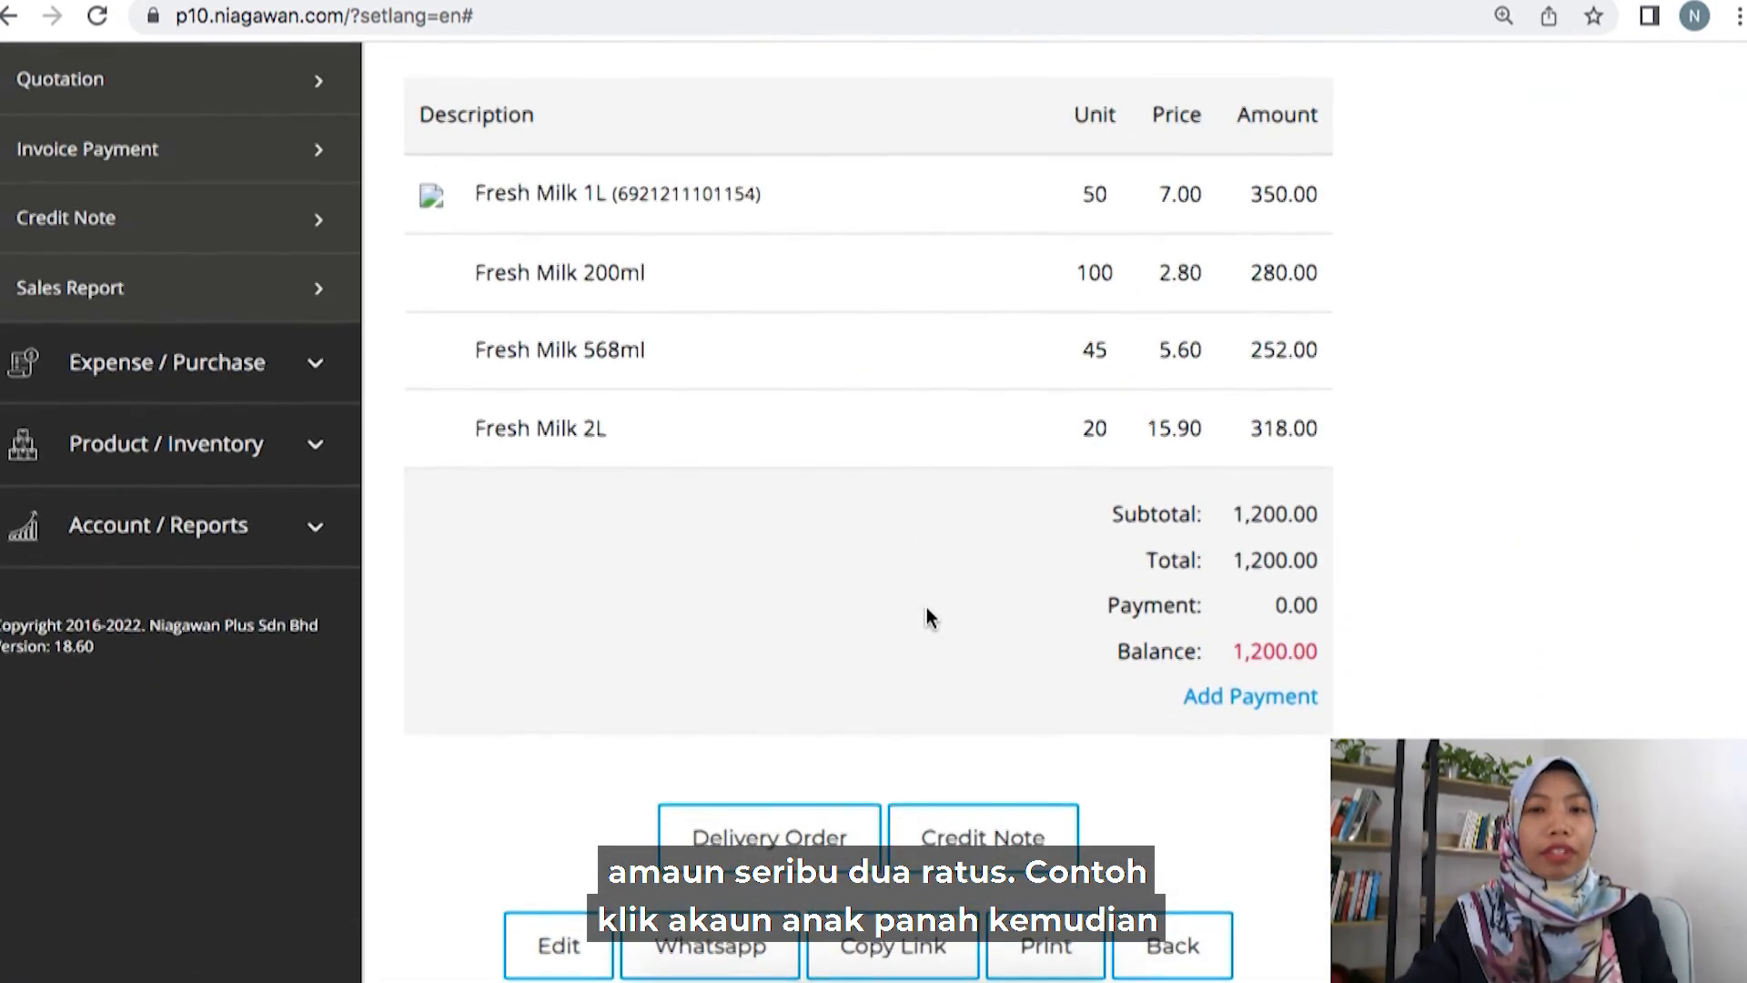
{"action": "left_click", "coordinate": [1251, 703]}
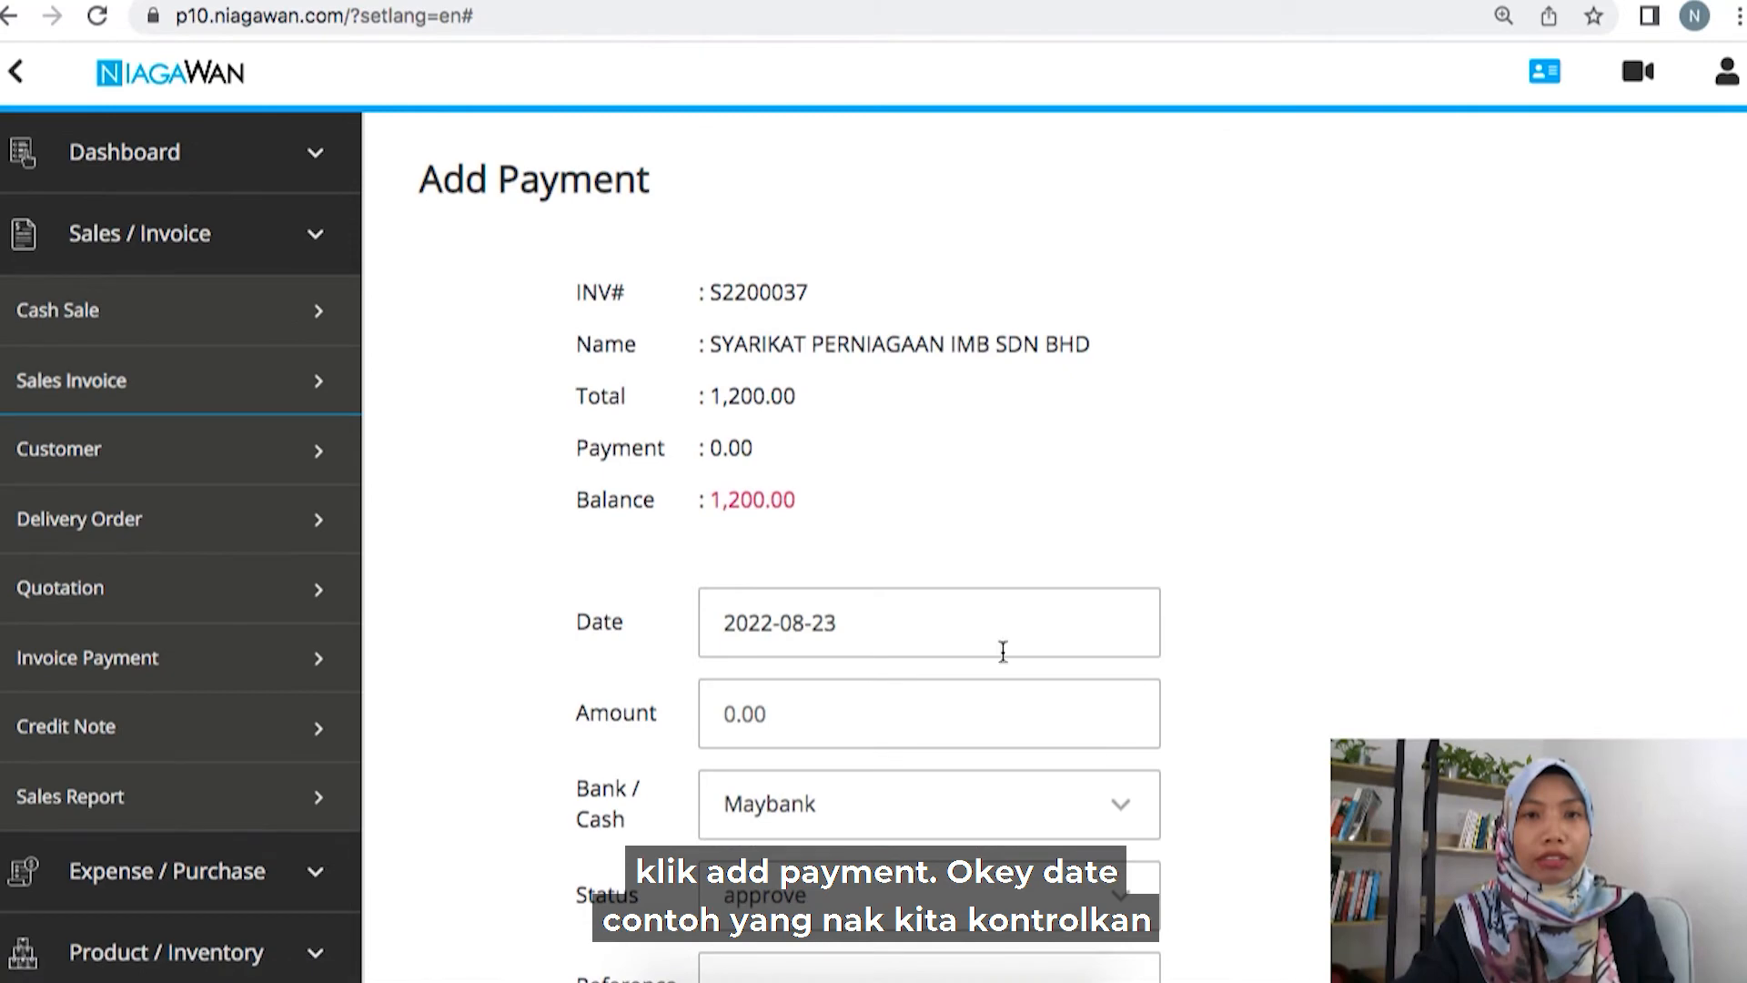
Set the sales invoice payment's date to 2022-08-17 and its amount to 1200.
{"action": "left_click", "coordinate": [769, 635]}
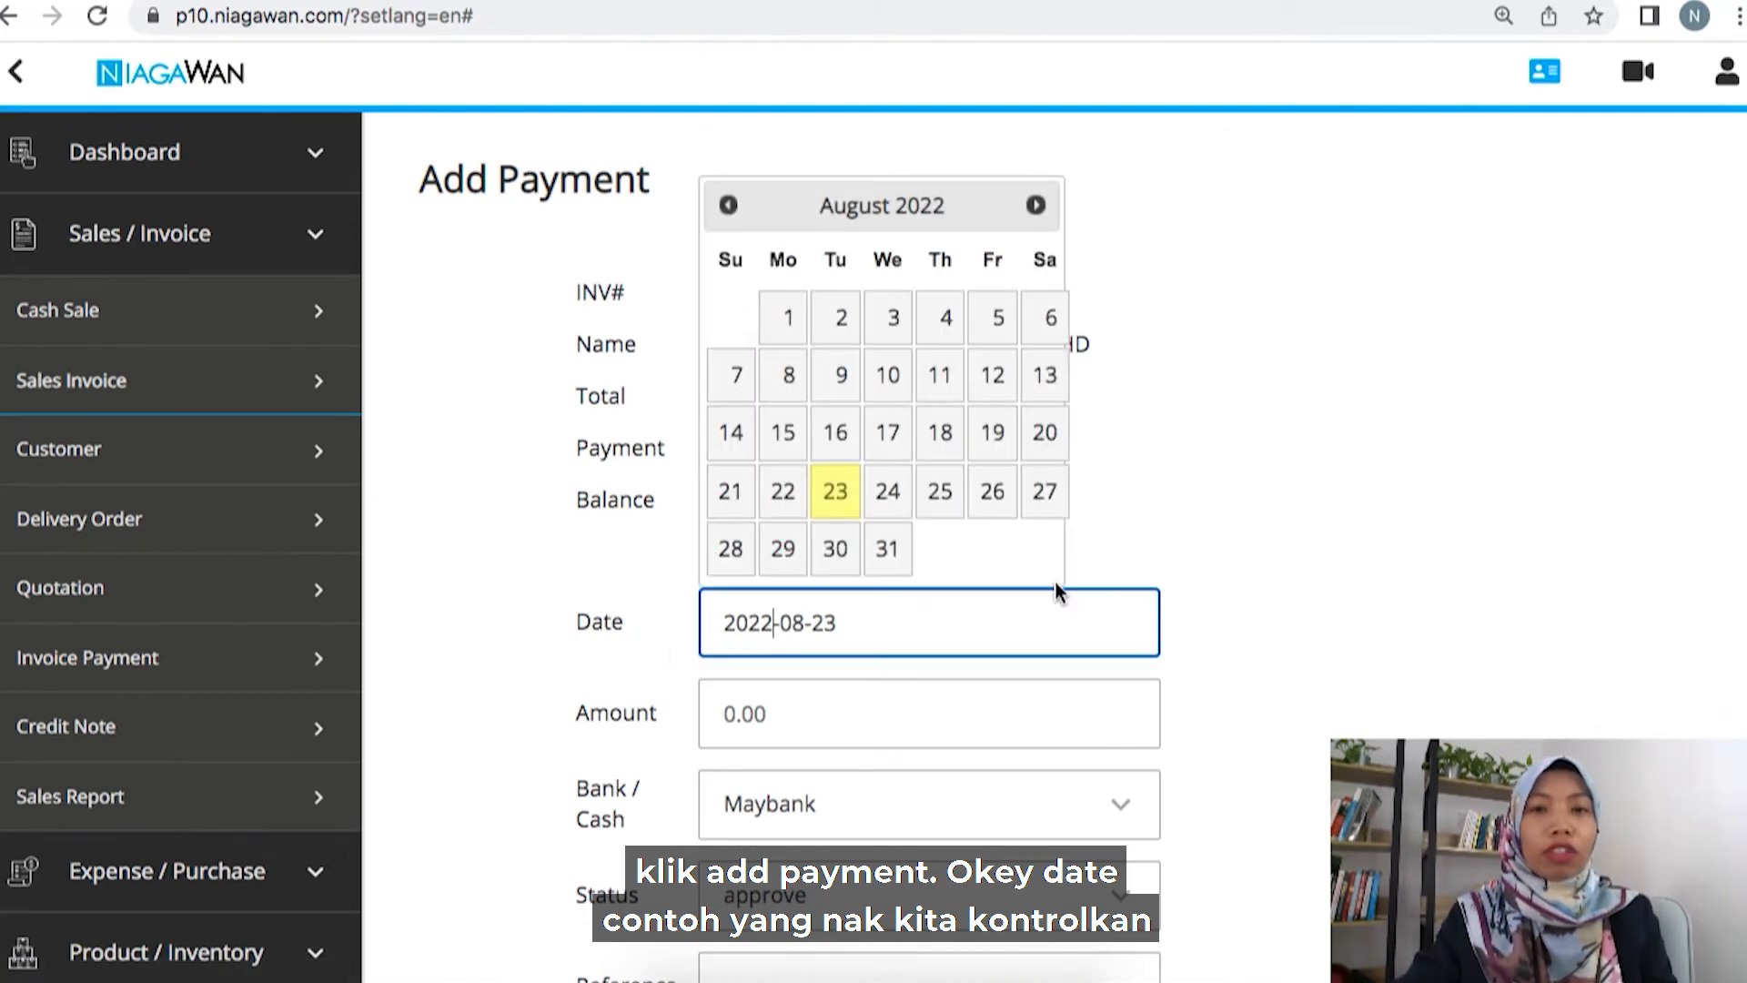
{"action": "left_click", "coordinate": [889, 448]}
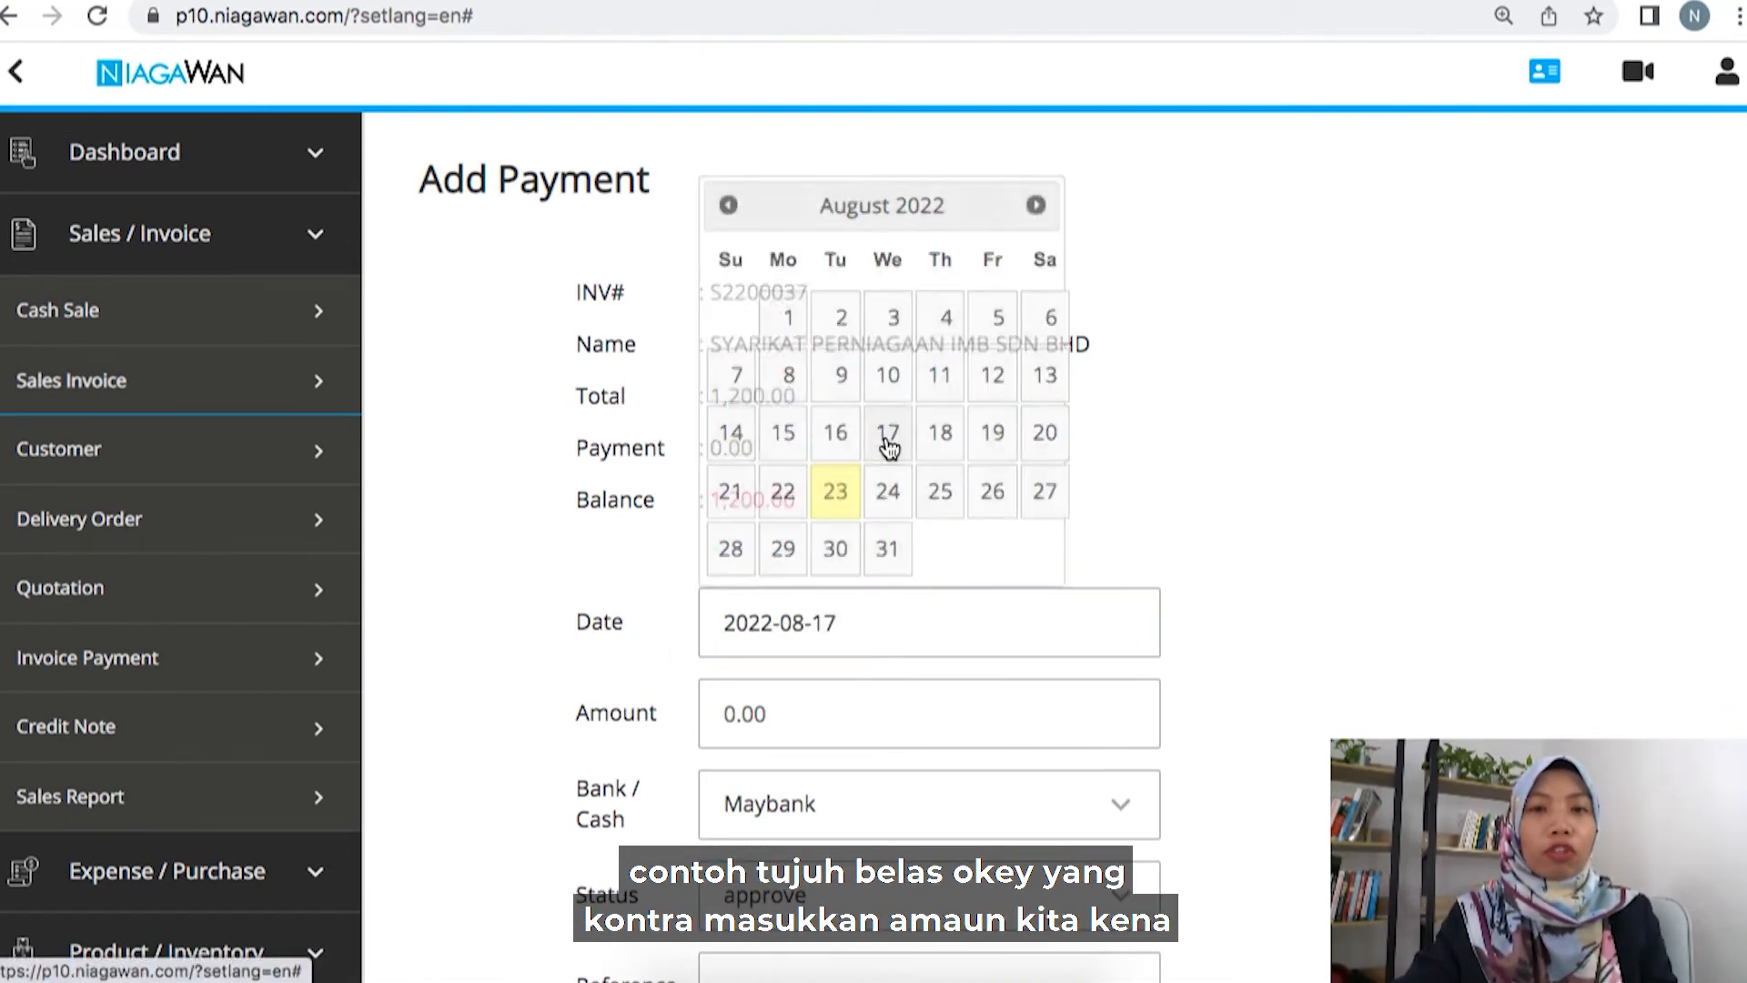
{"action": "left_click", "coordinate": [756, 702]}
{"action": "type", "text": "120"}
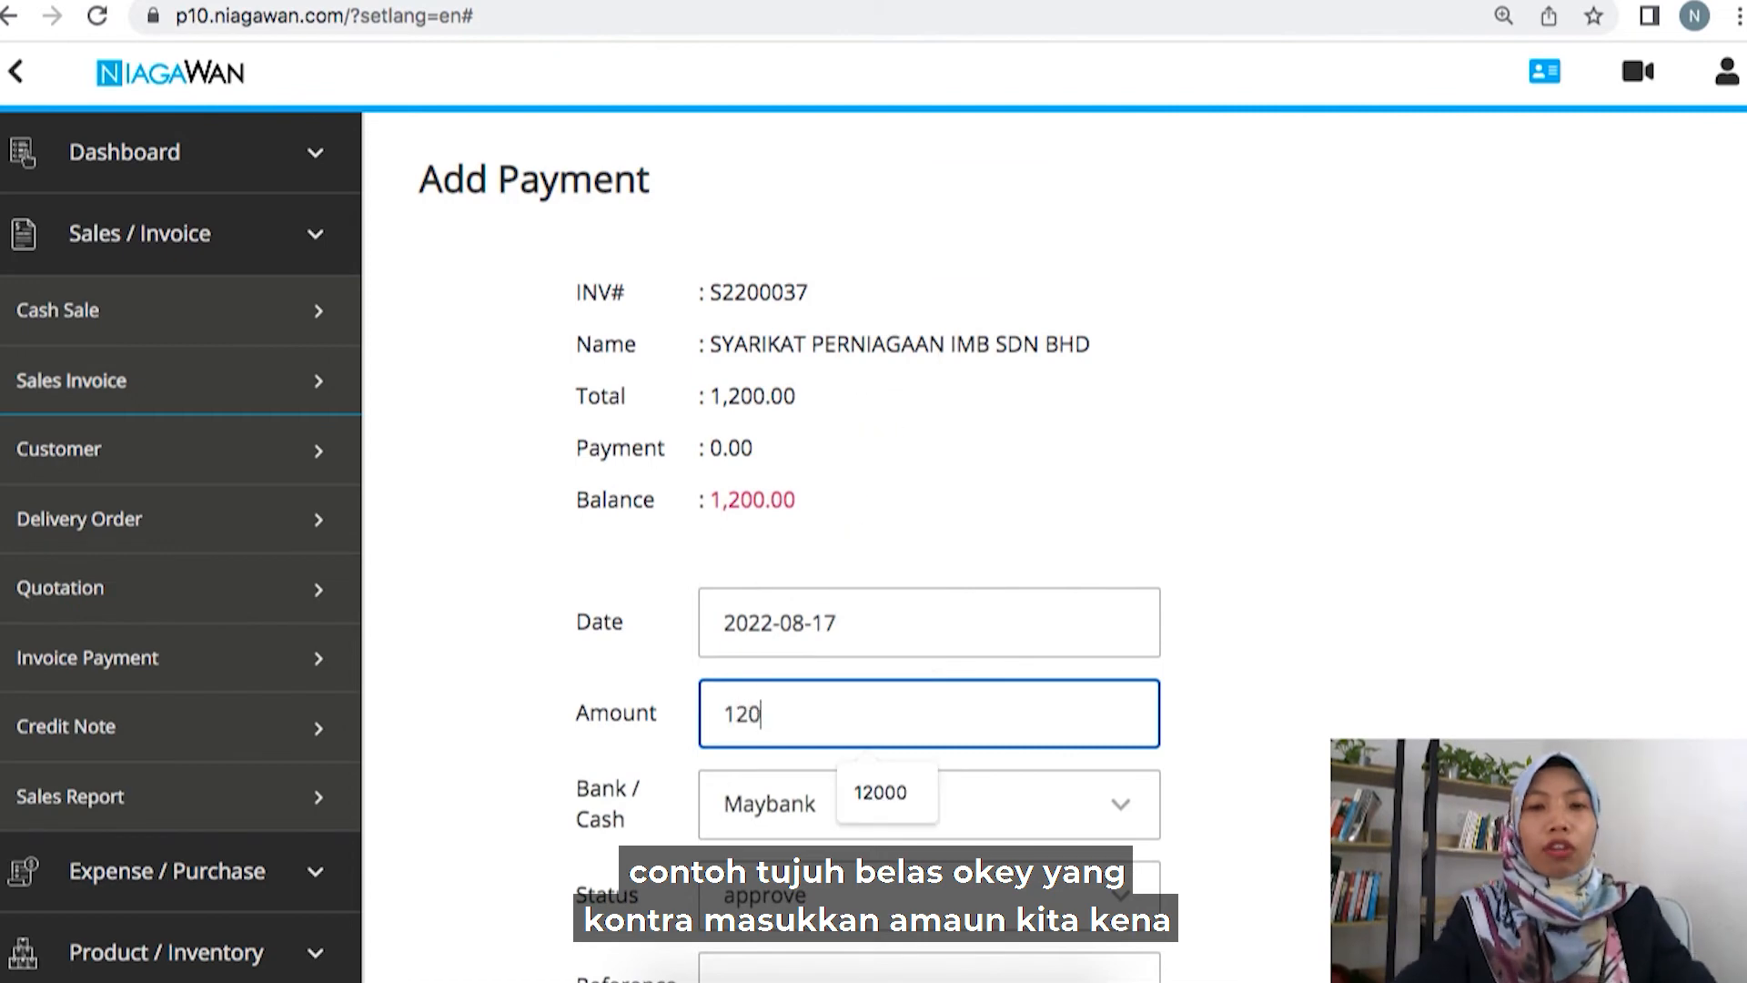
{"action": "left_click", "coordinate": [774, 766]}
Choose Contra Payment as the sales payment's Bank / Cash source, save the payment and check the invoice.
{"action": "scroll", "coordinate": [817, 752], "scroll_direction": "down", "scroll_amount": 2}
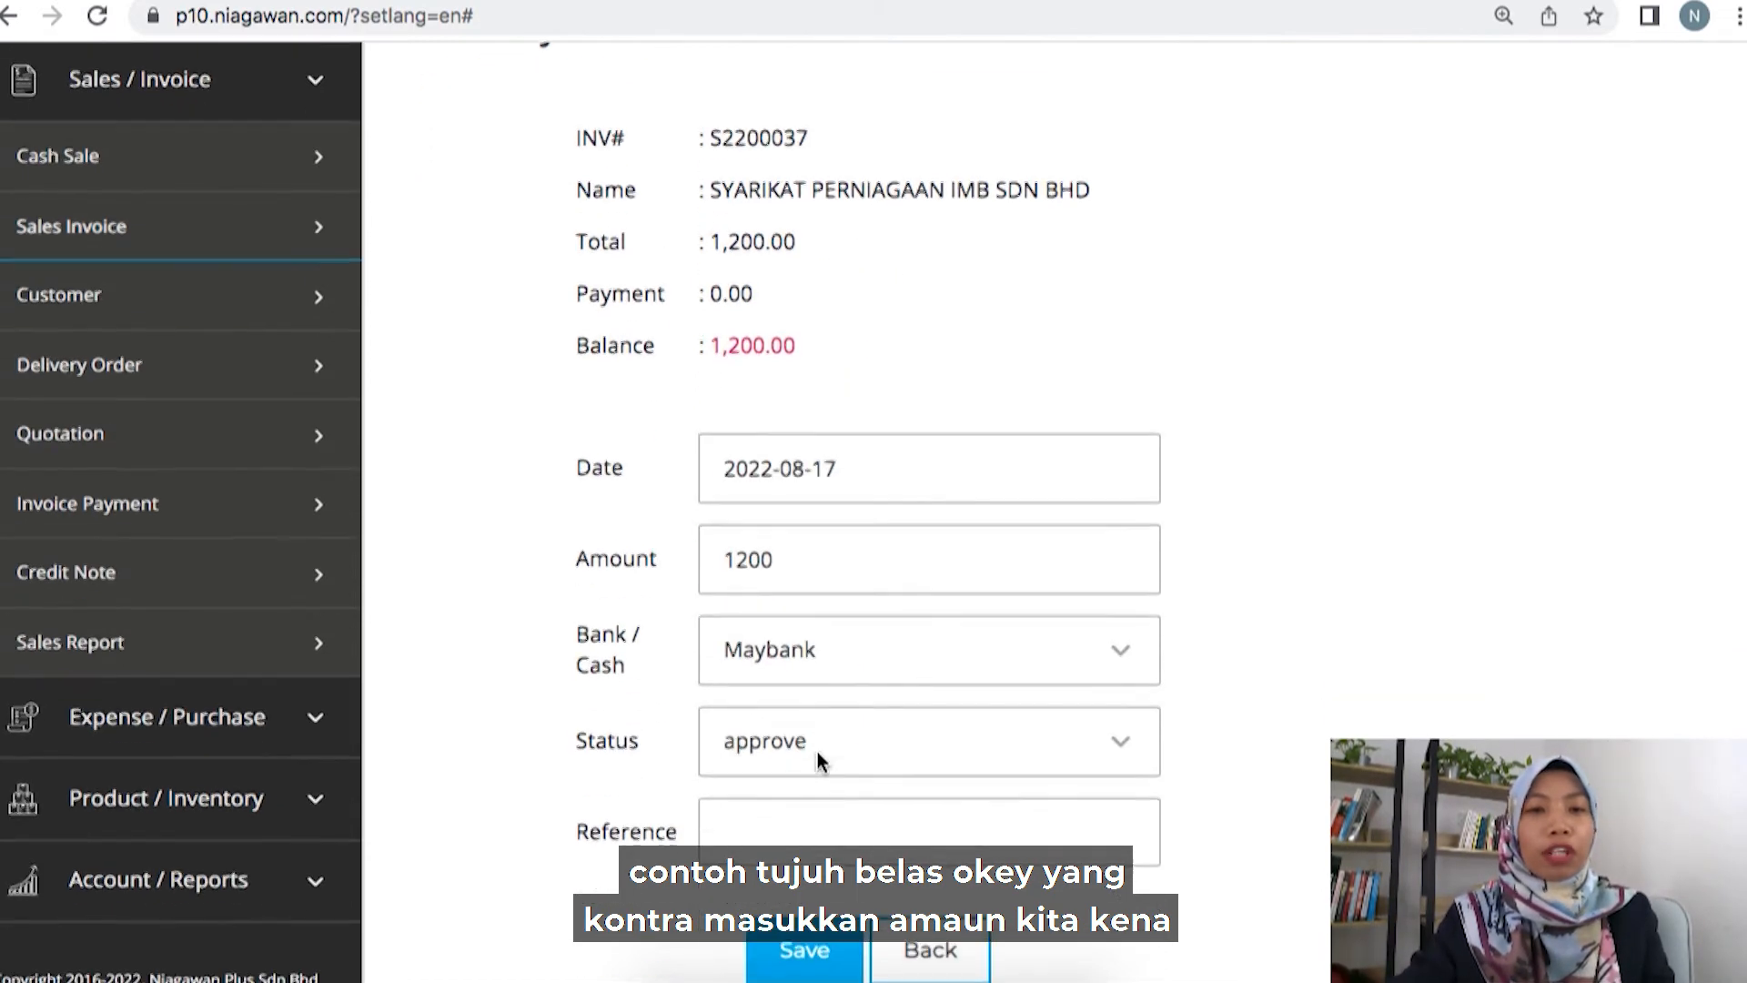
{"action": "left_click", "coordinate": [764, 657]}
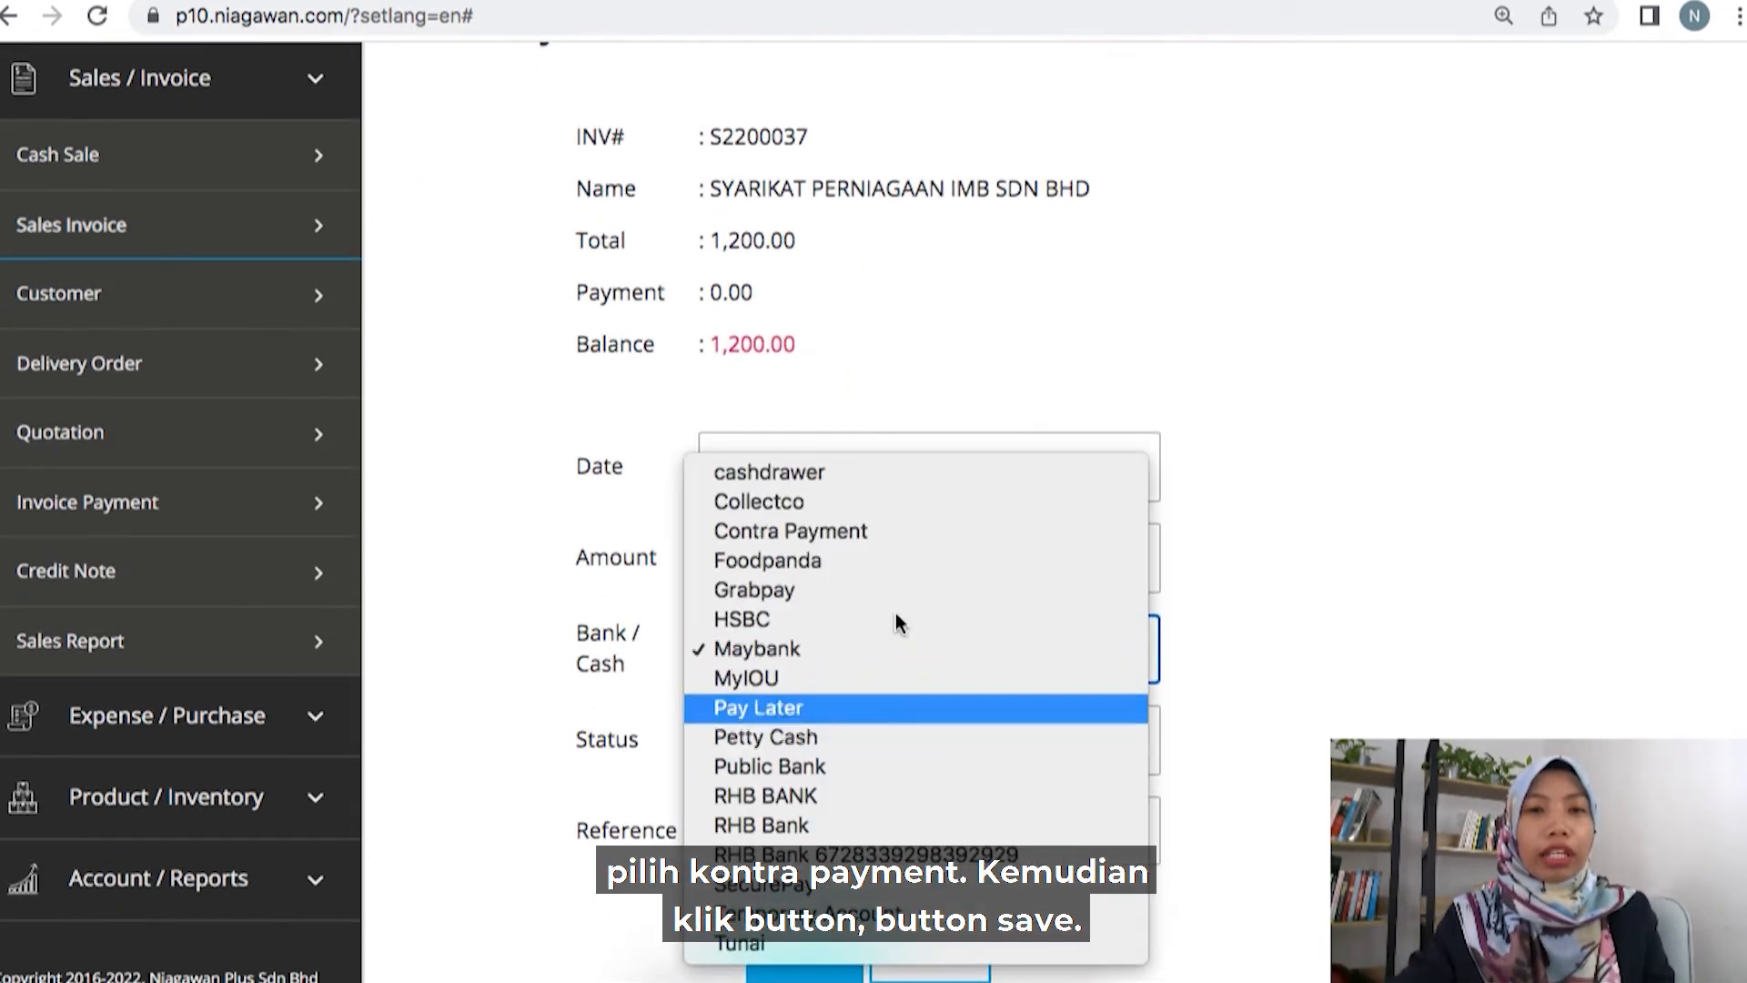
{"action": "left_click", "coordinate": [878, 532]}
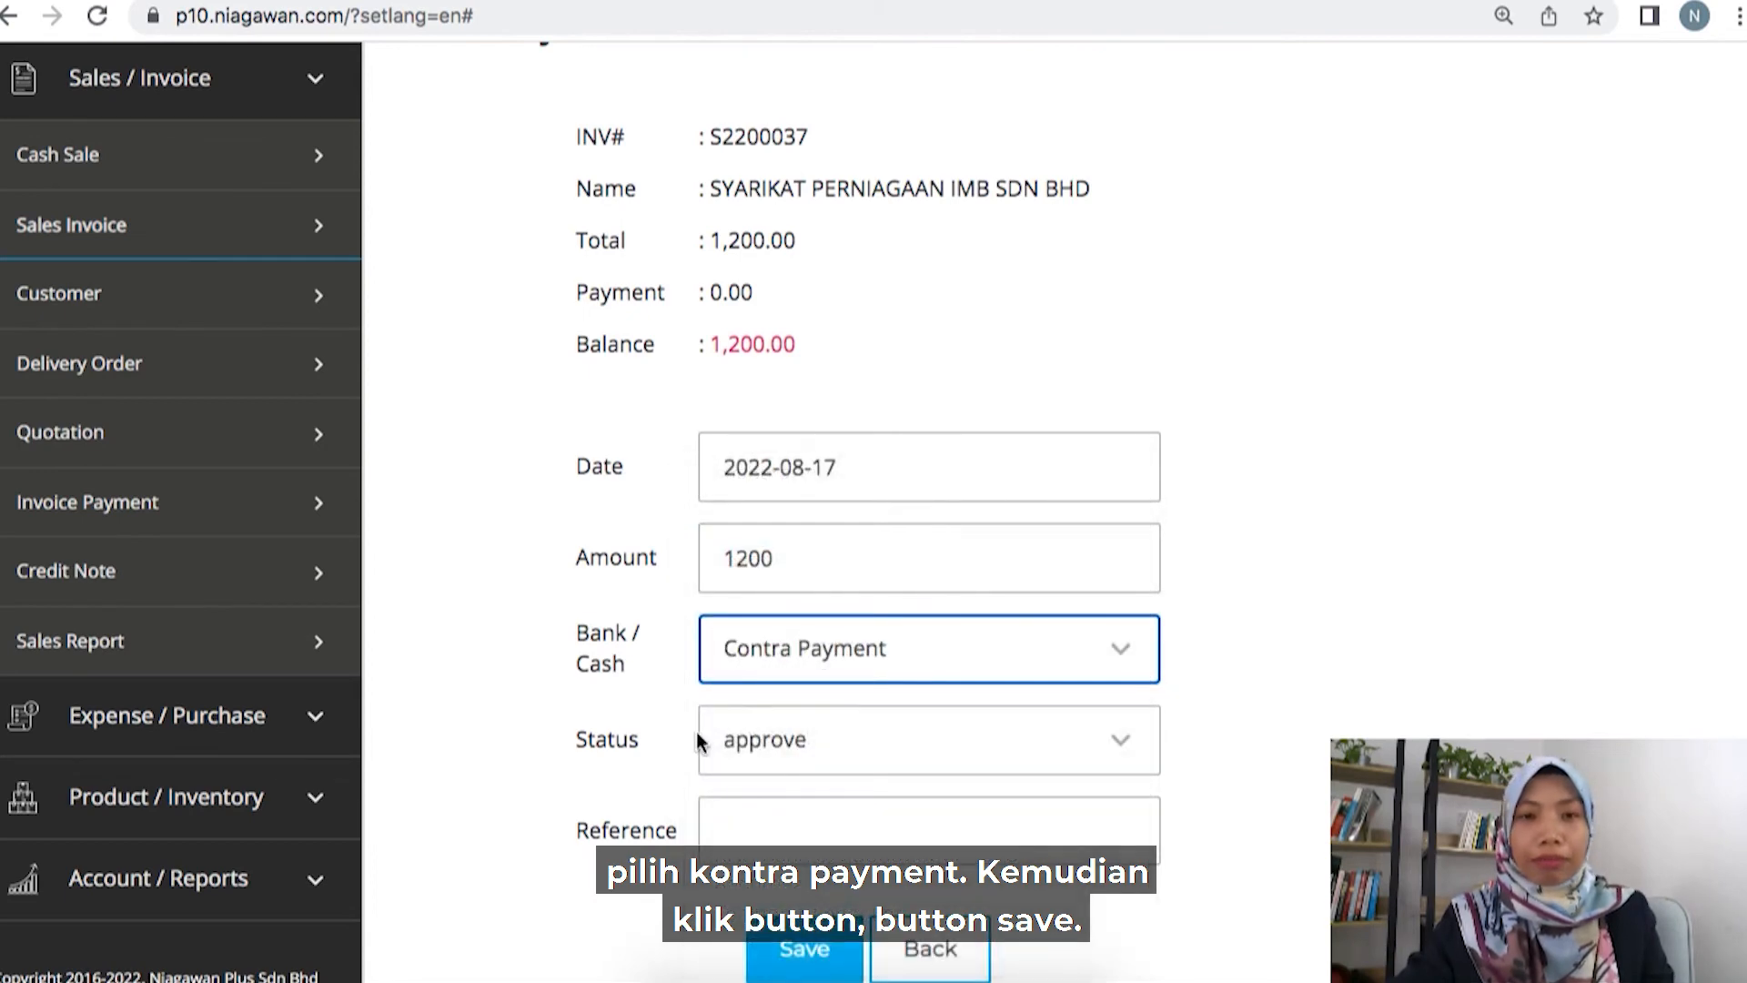
{"action": "scroll", "coordinate": [699, 737], "scroll_direction": "down", "scroll_amount": 1}
{"action": "left_click", "coordinate": [817, 856]}
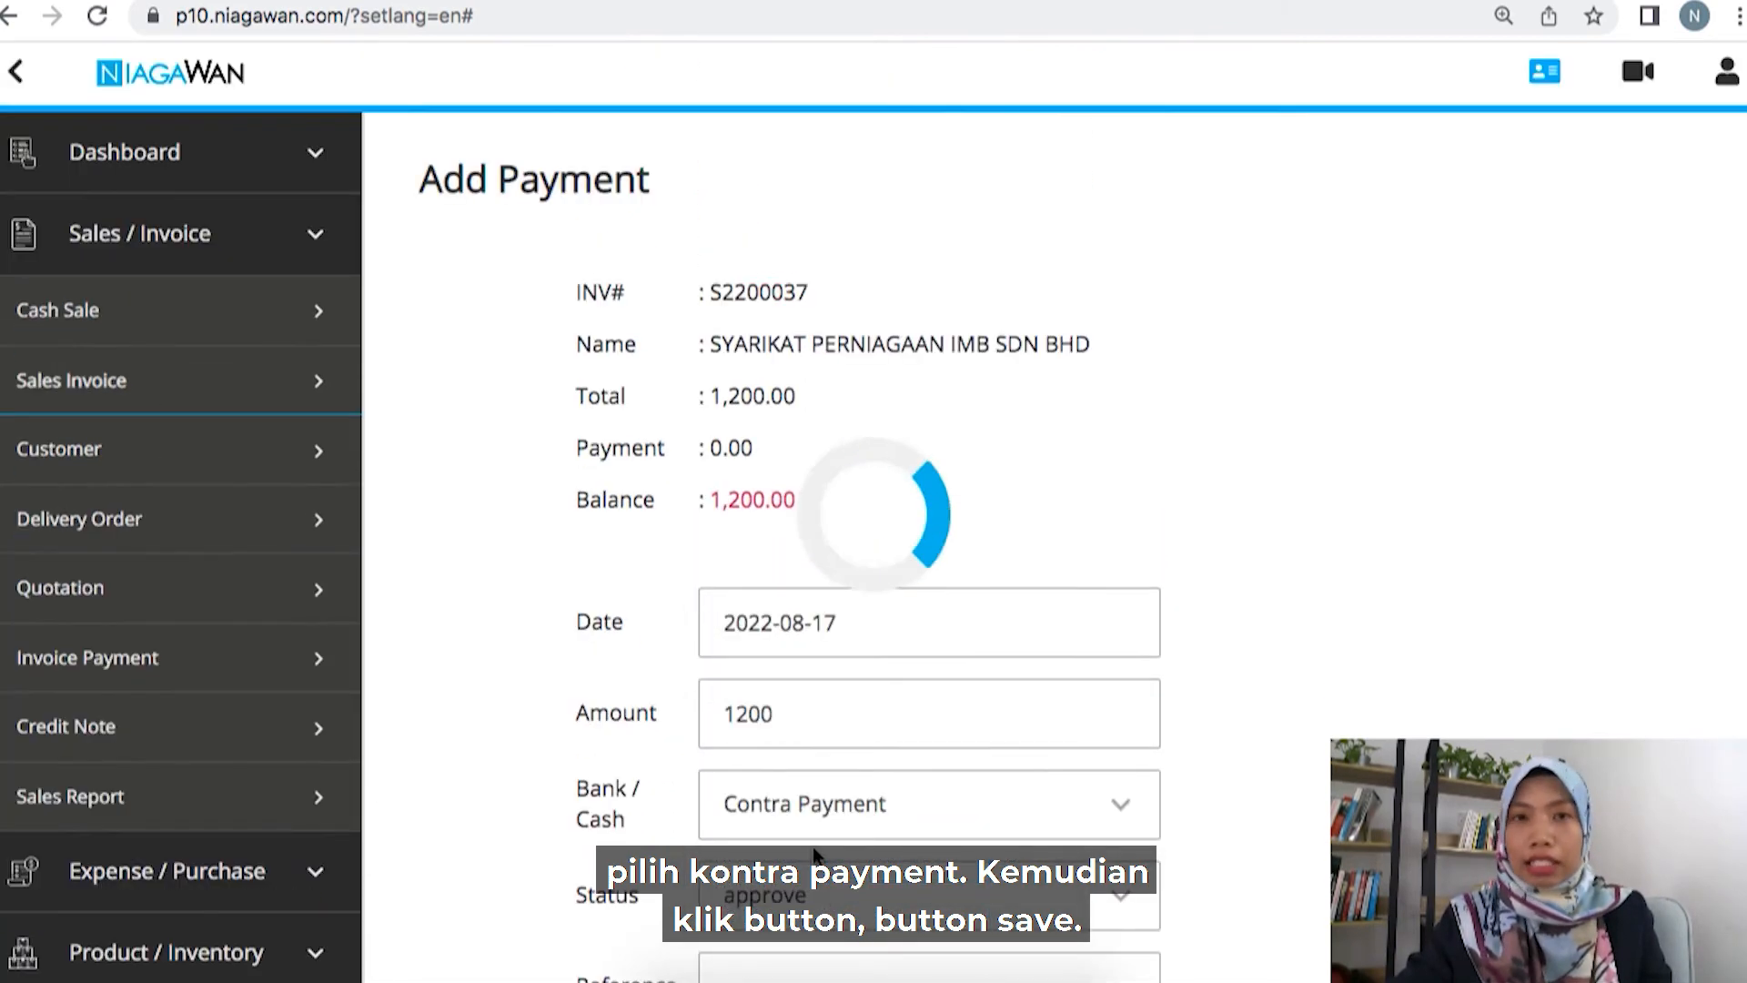
{"action": "scroll", "coordinate": [271, 614], "scroll_direction": "down", "scroll_amount": 3}
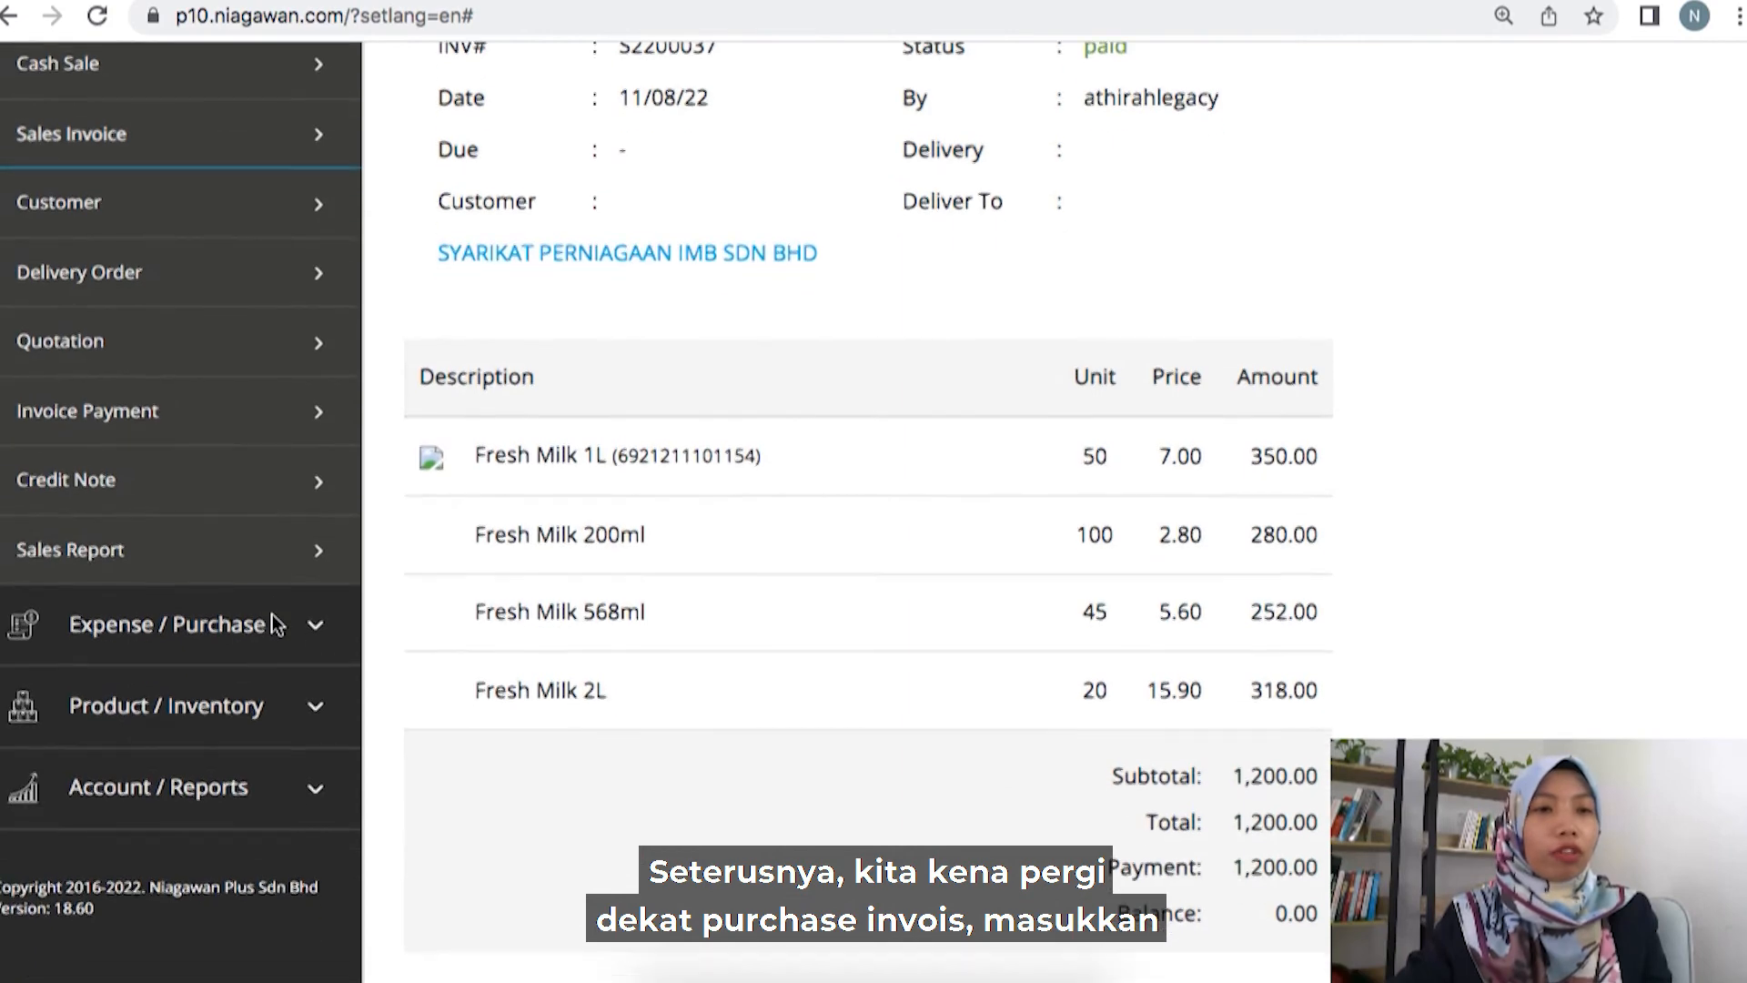
Open the purchase invoice from SYARIKAT PERNIAGAAN IMB SDN BHD and start adding a purchase payment.
{"action": "left_click", "coordinate": [195, 627]}
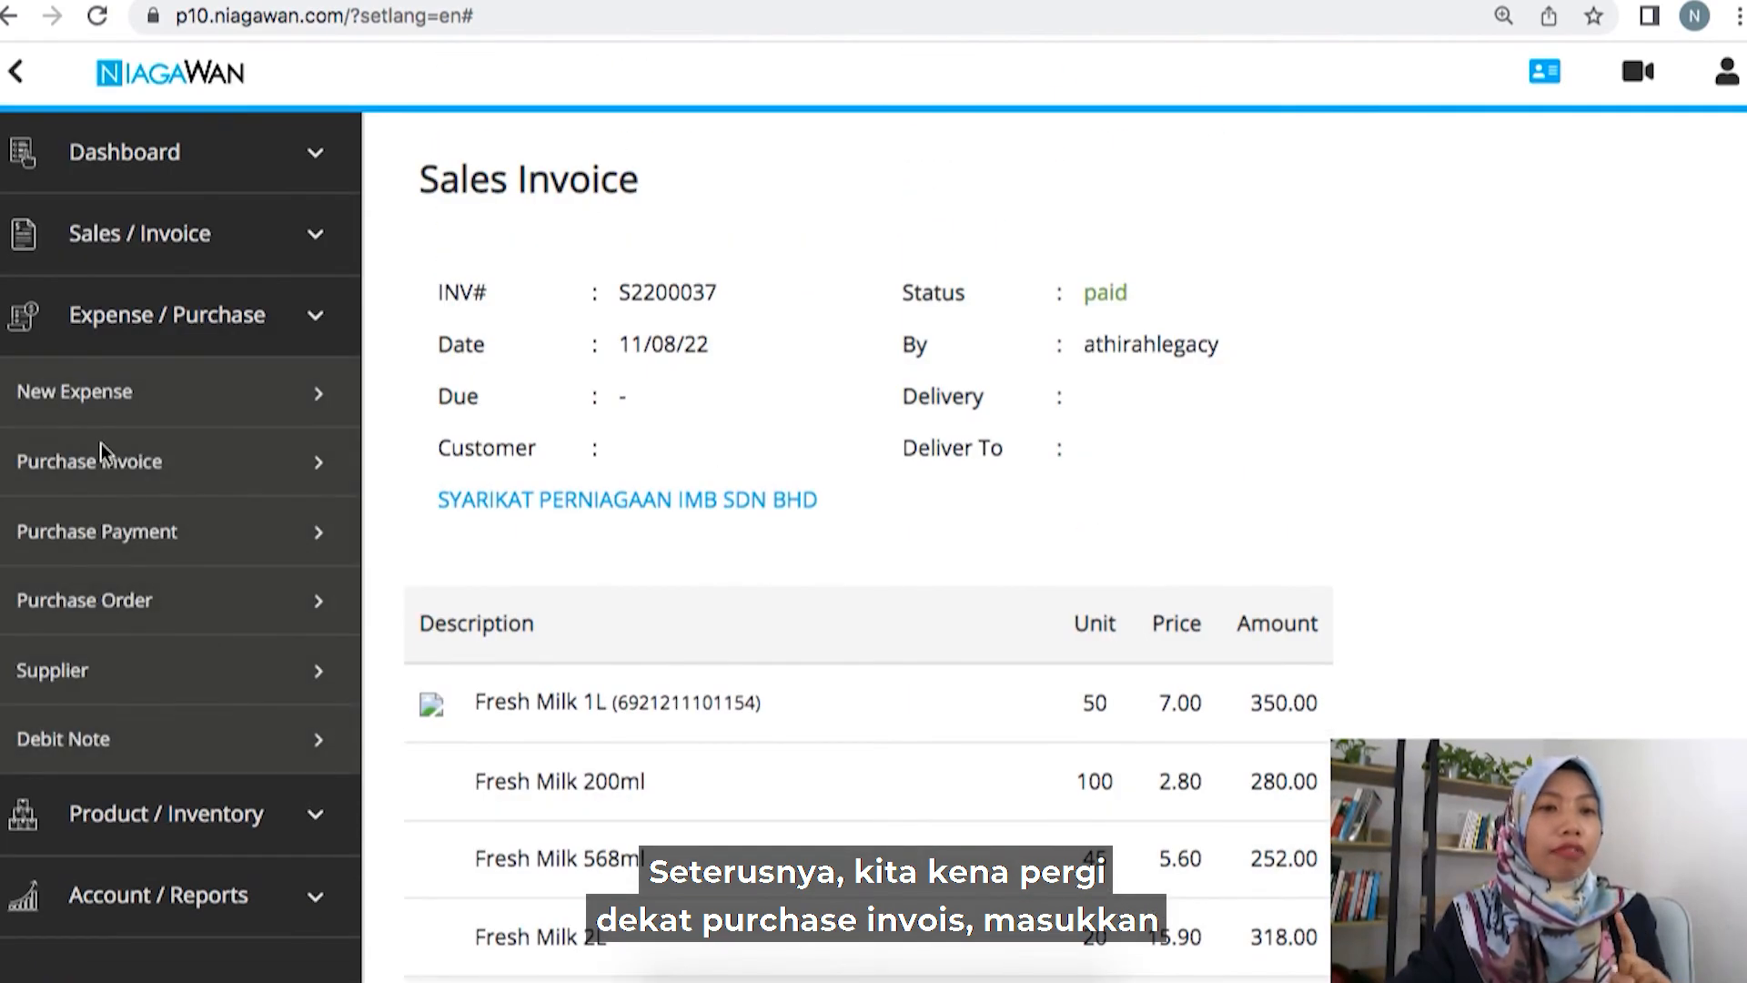
{"action": "left_click", "coordinate": [103, 455]}
{"action": "left_click_drag", "start_coordinate": [667, 556], "coordinate": [845, 592]}
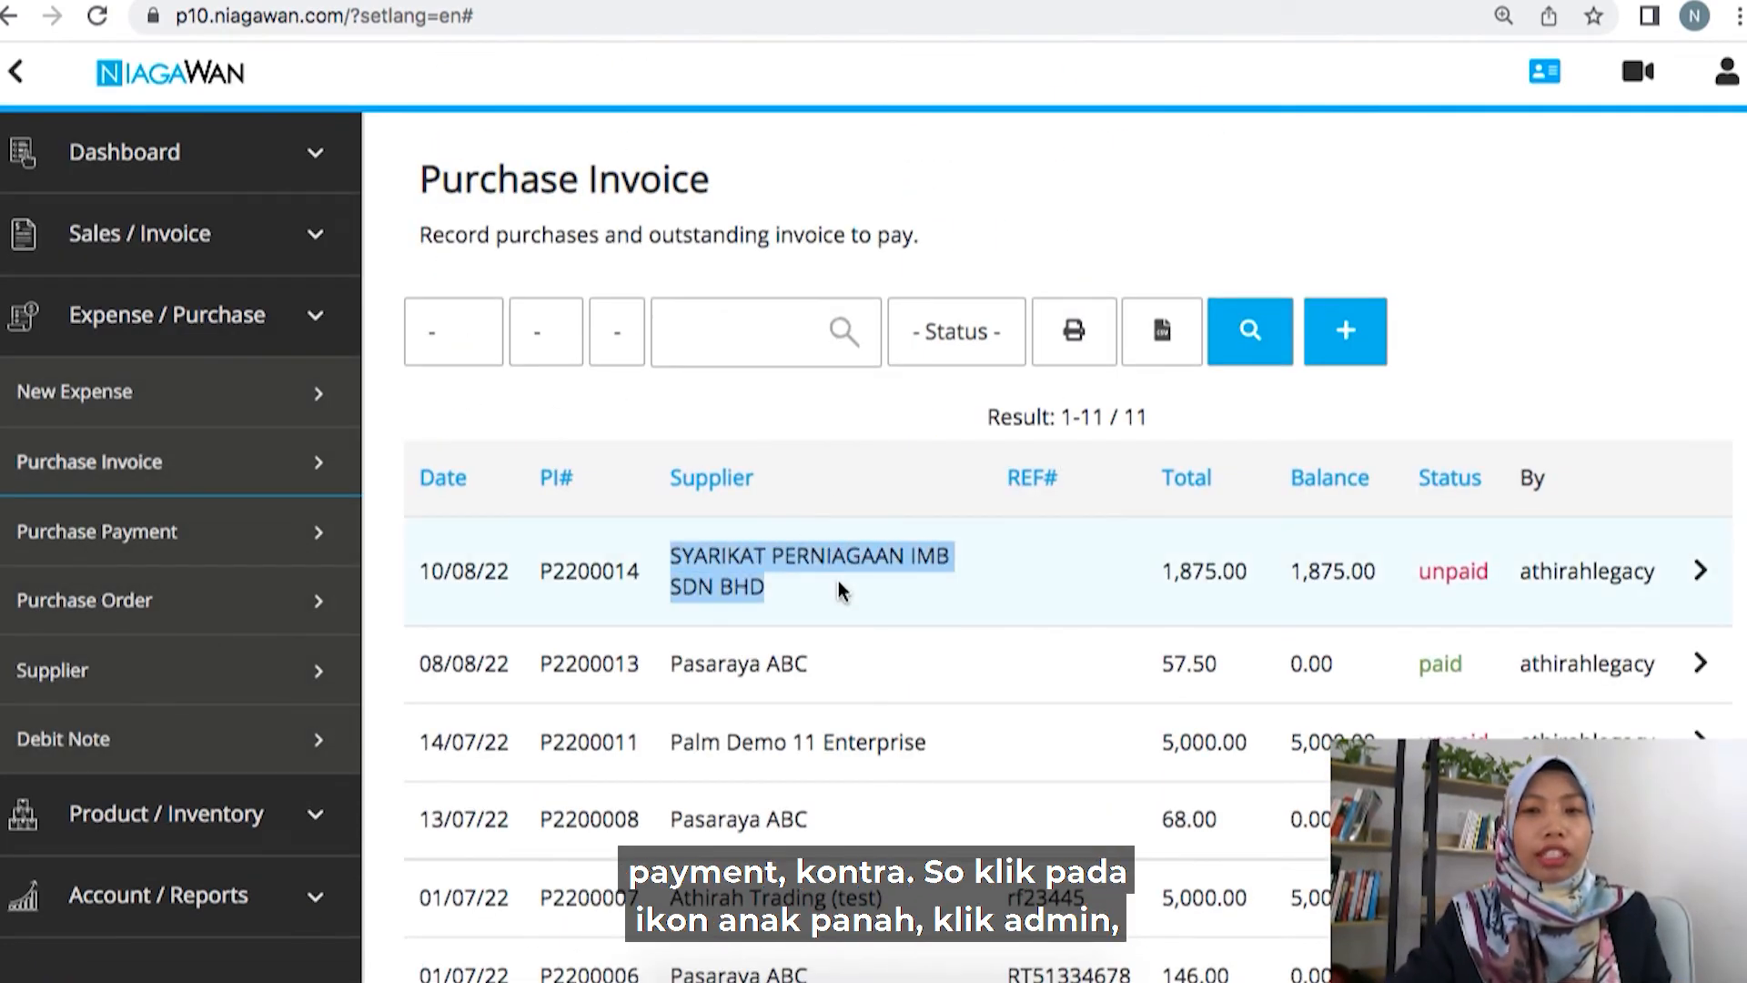
{"action": "left_click", "coordinate": [1704, 575]}
{"action": "scroll", "coordinate": [1033, 635], "scroll_direction": "down", "scroll_amount": 7}
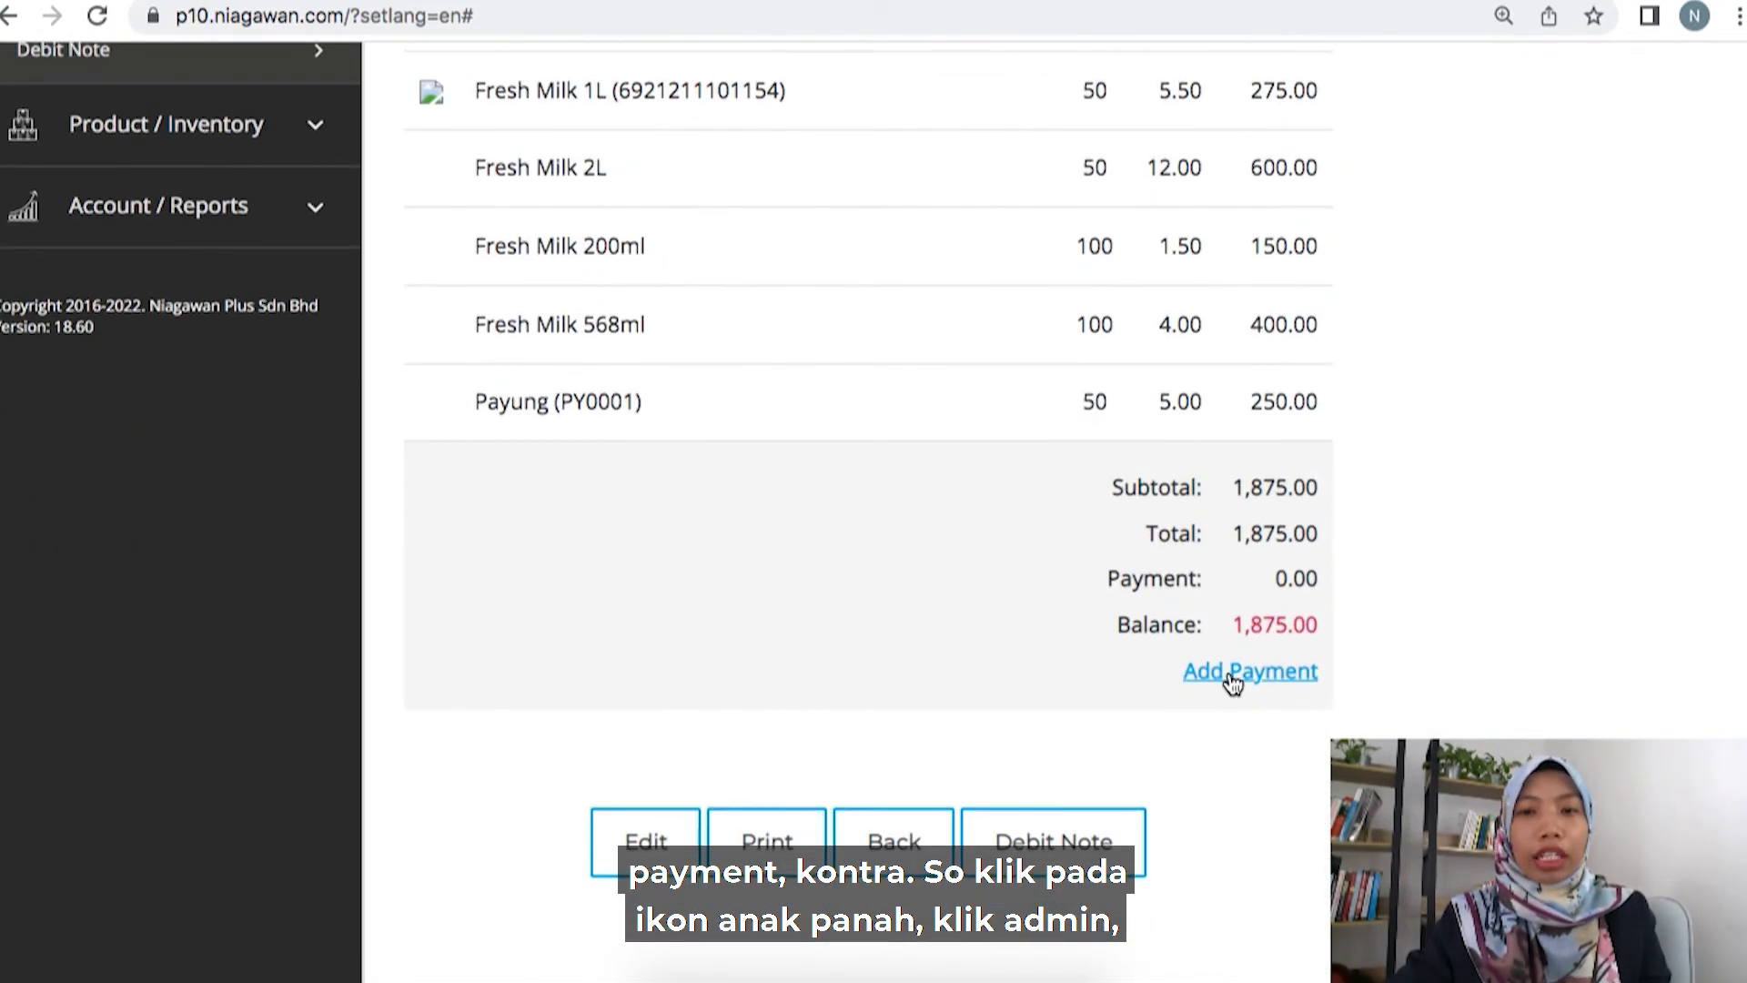
{"action": "left_click", "coordinate": [1230, 673]}
Date the purchase payment 2022-08-17 and set its amount to 1200.
{"action": "left_click", "coordinate": [824, 616]}
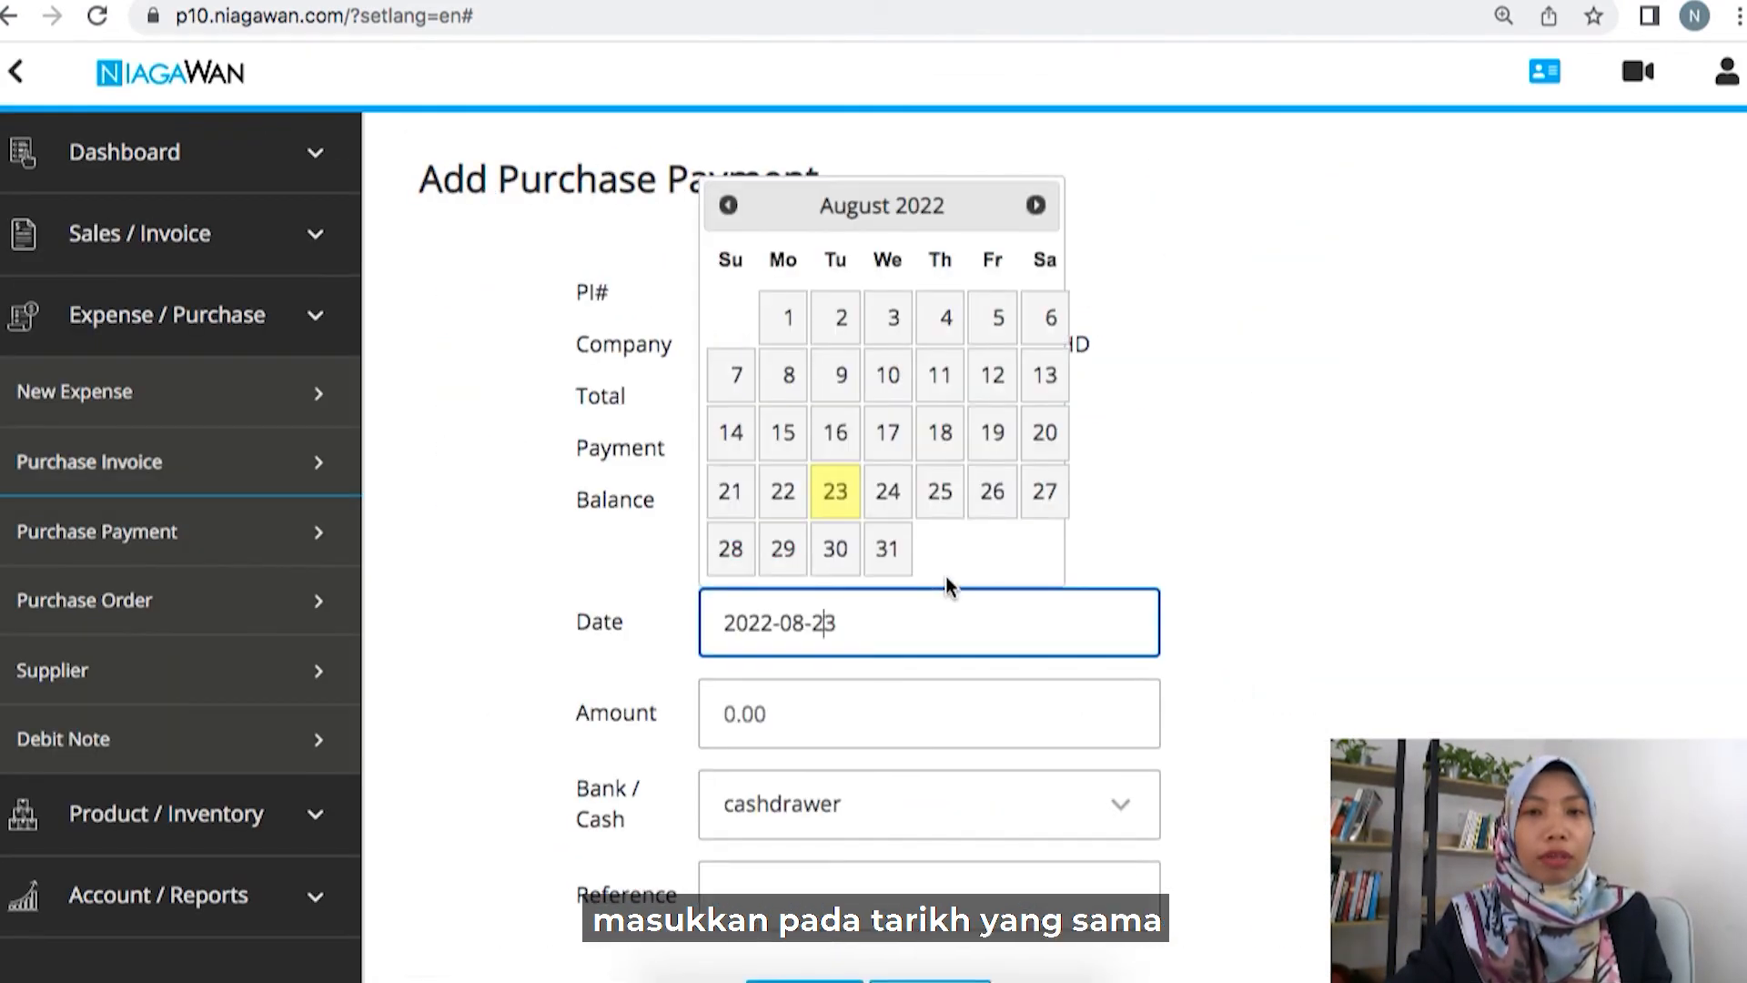
{"action": "left_click", "coordinate": [889, 441]}
{"action": "left_click", "coordinate": [723, 721]}
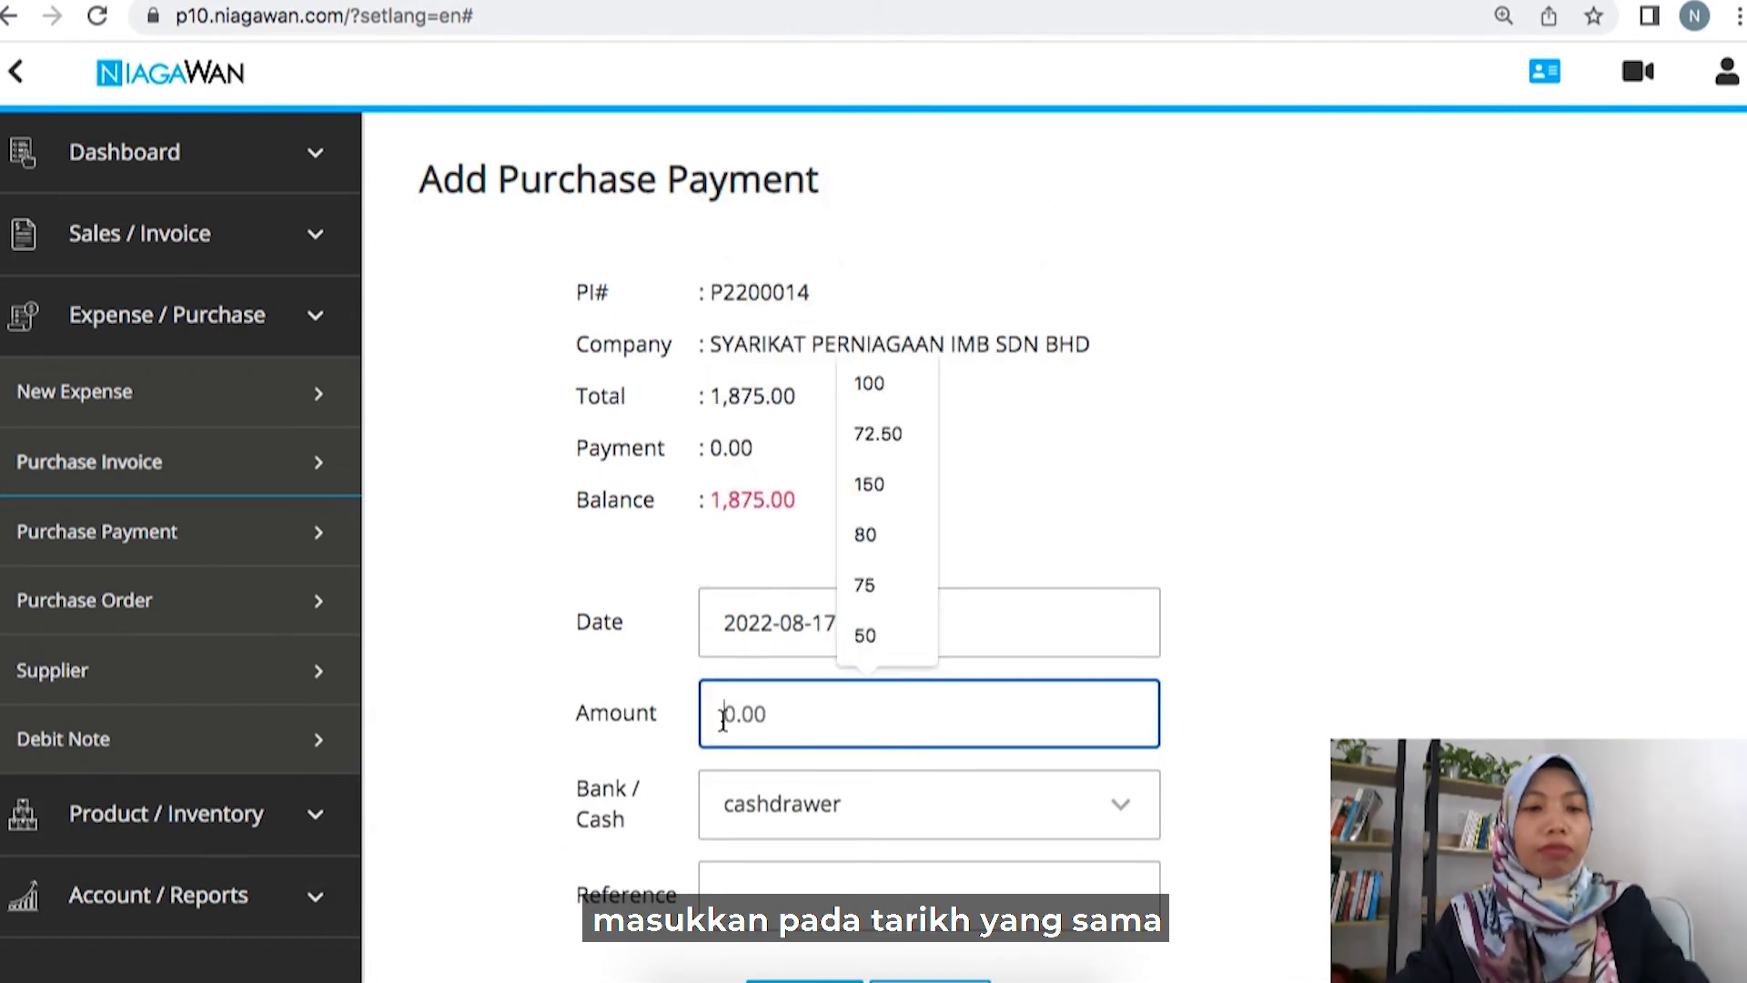
{"action": "type", "text": "1200"}
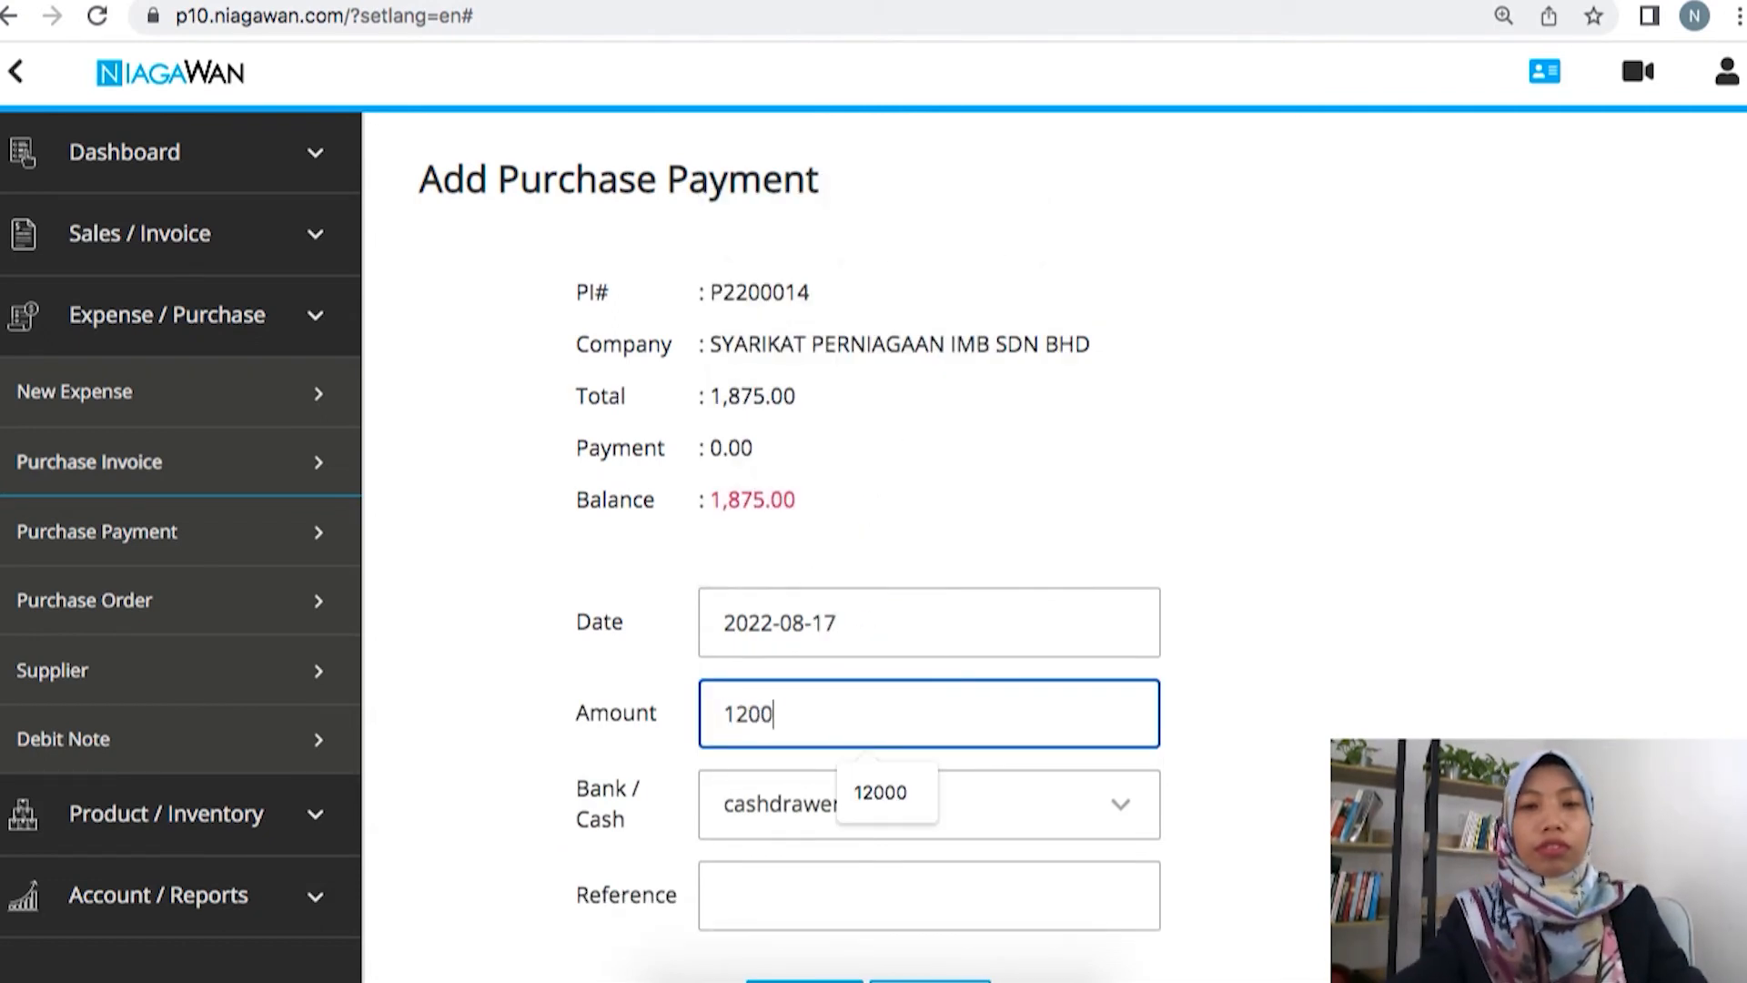
Choose Contra Payment as the purchase payment's Bank / Cash source and save the payment.
{"action": "left_click", "coordinate": [798, 802]}
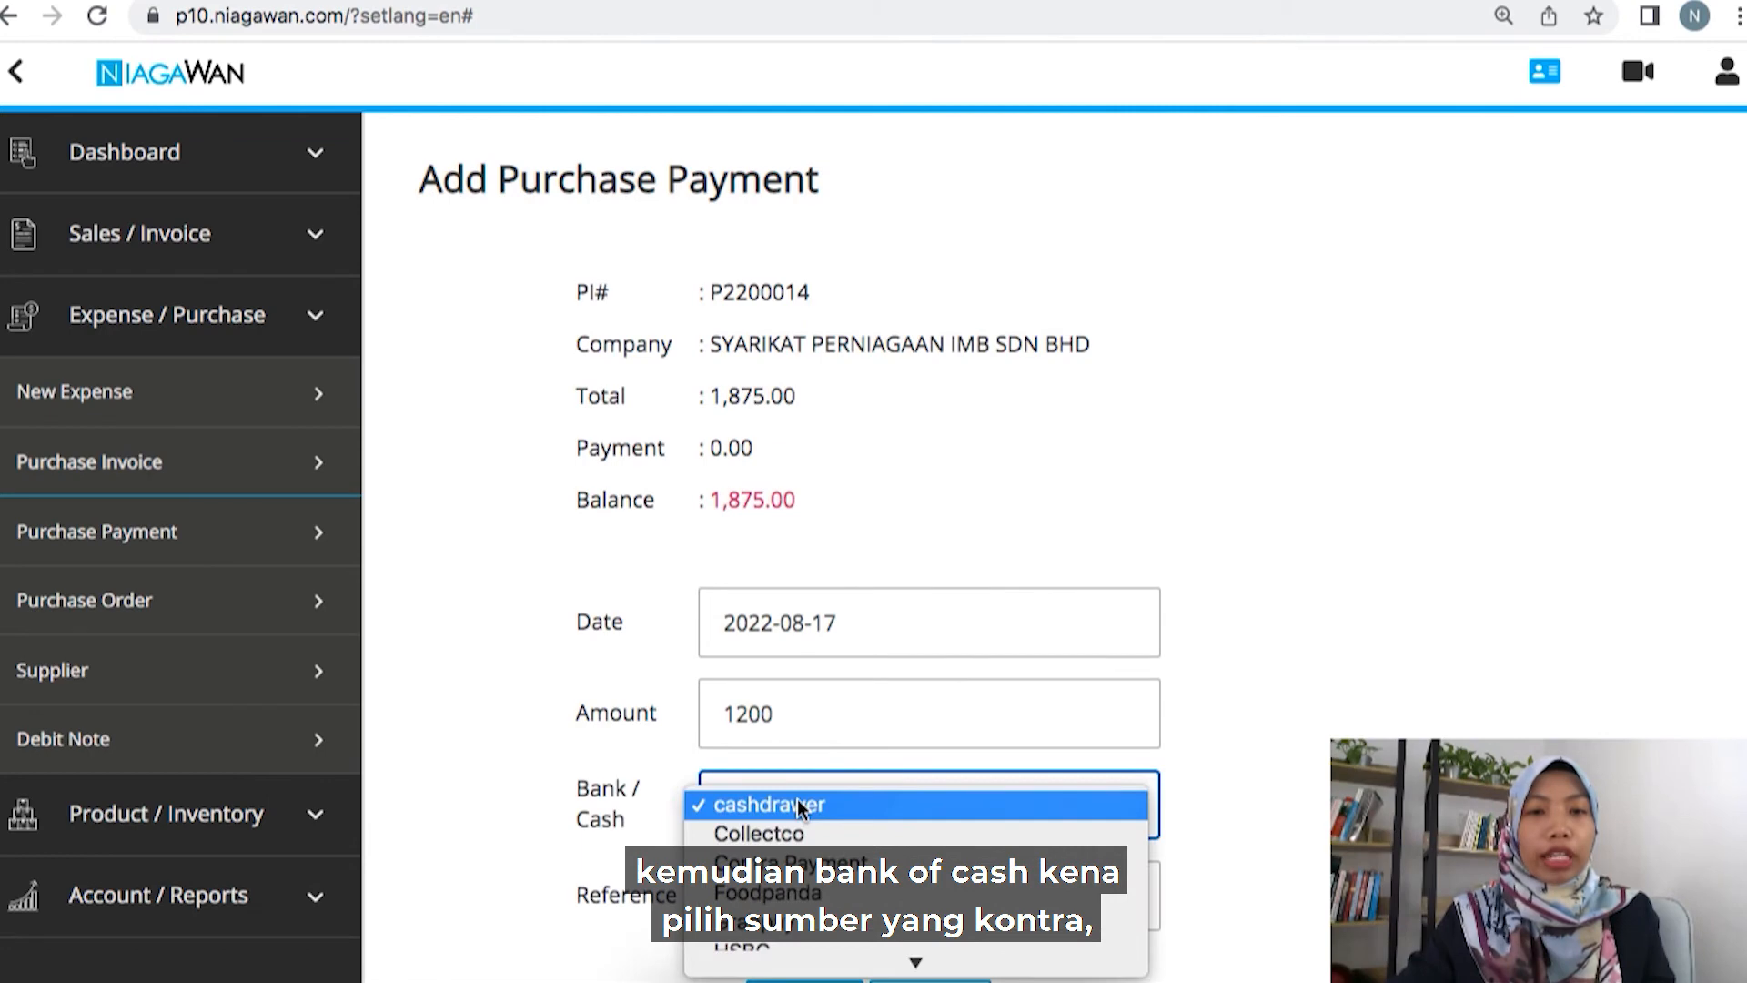
{"action": "left_click", "coordinate": [827, 543]}
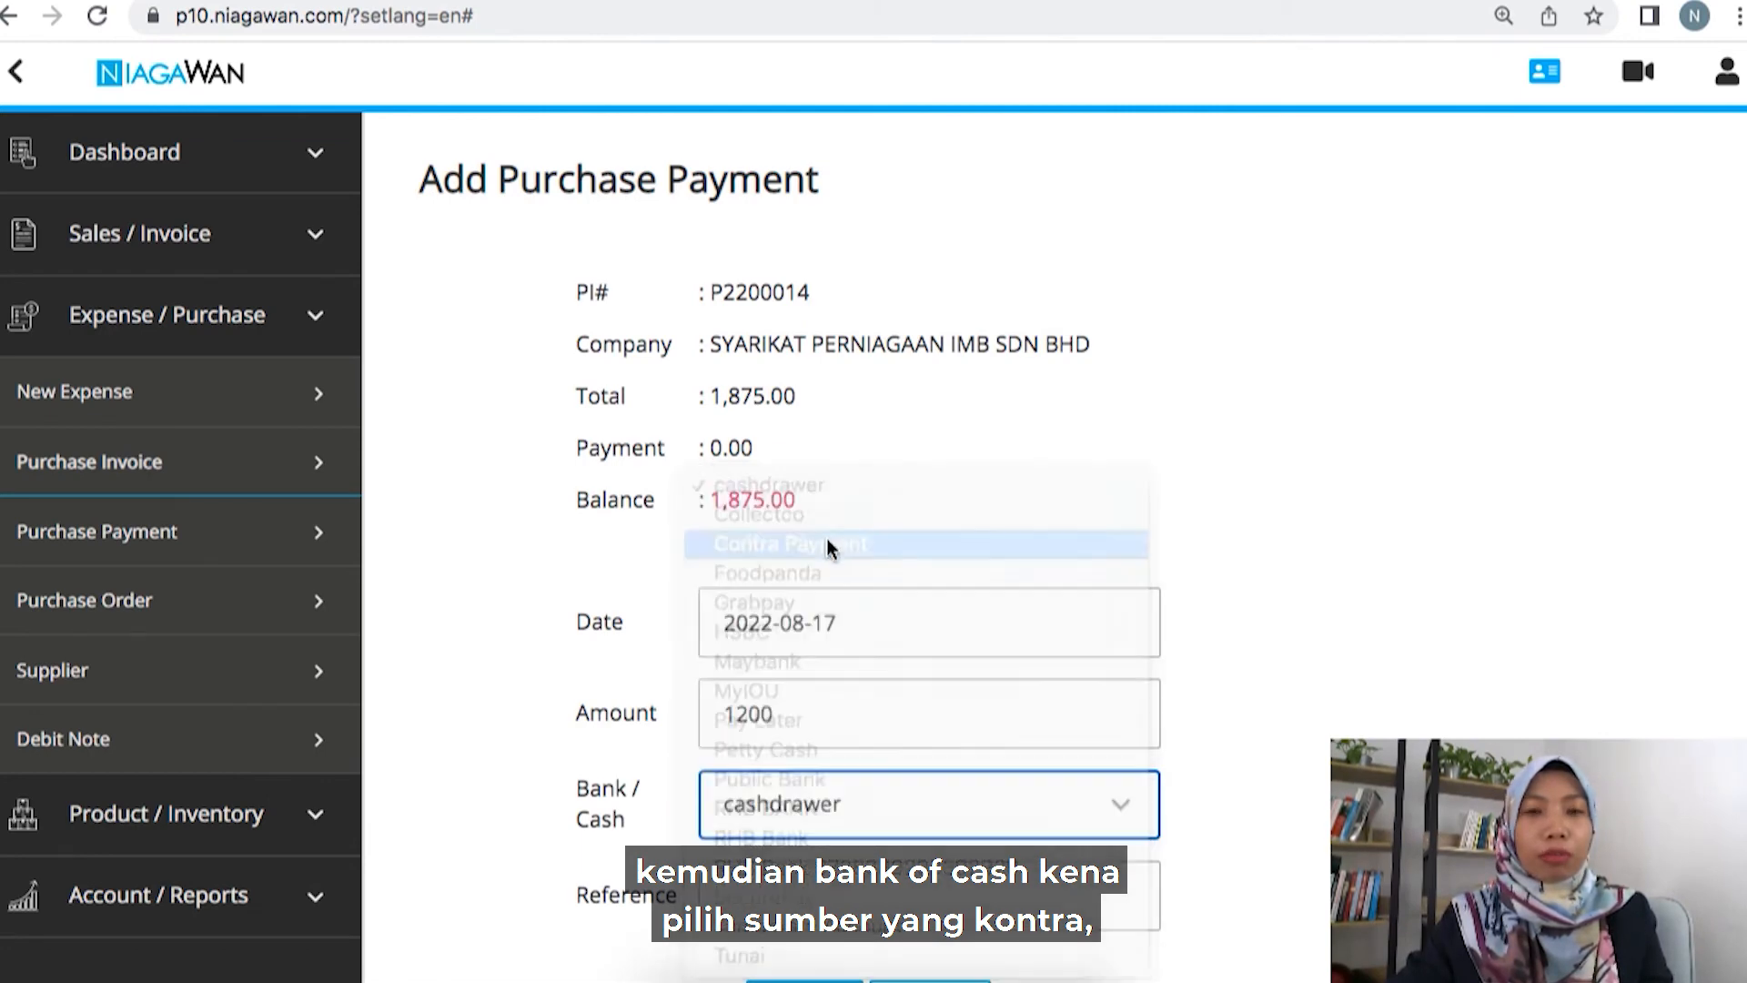
{"action": "scroll", "coordinate": [643, 592], "scroll_direction": "down", "scroll_amount": 3}
{"action": "left_click", "coordinate": [793, 847]}
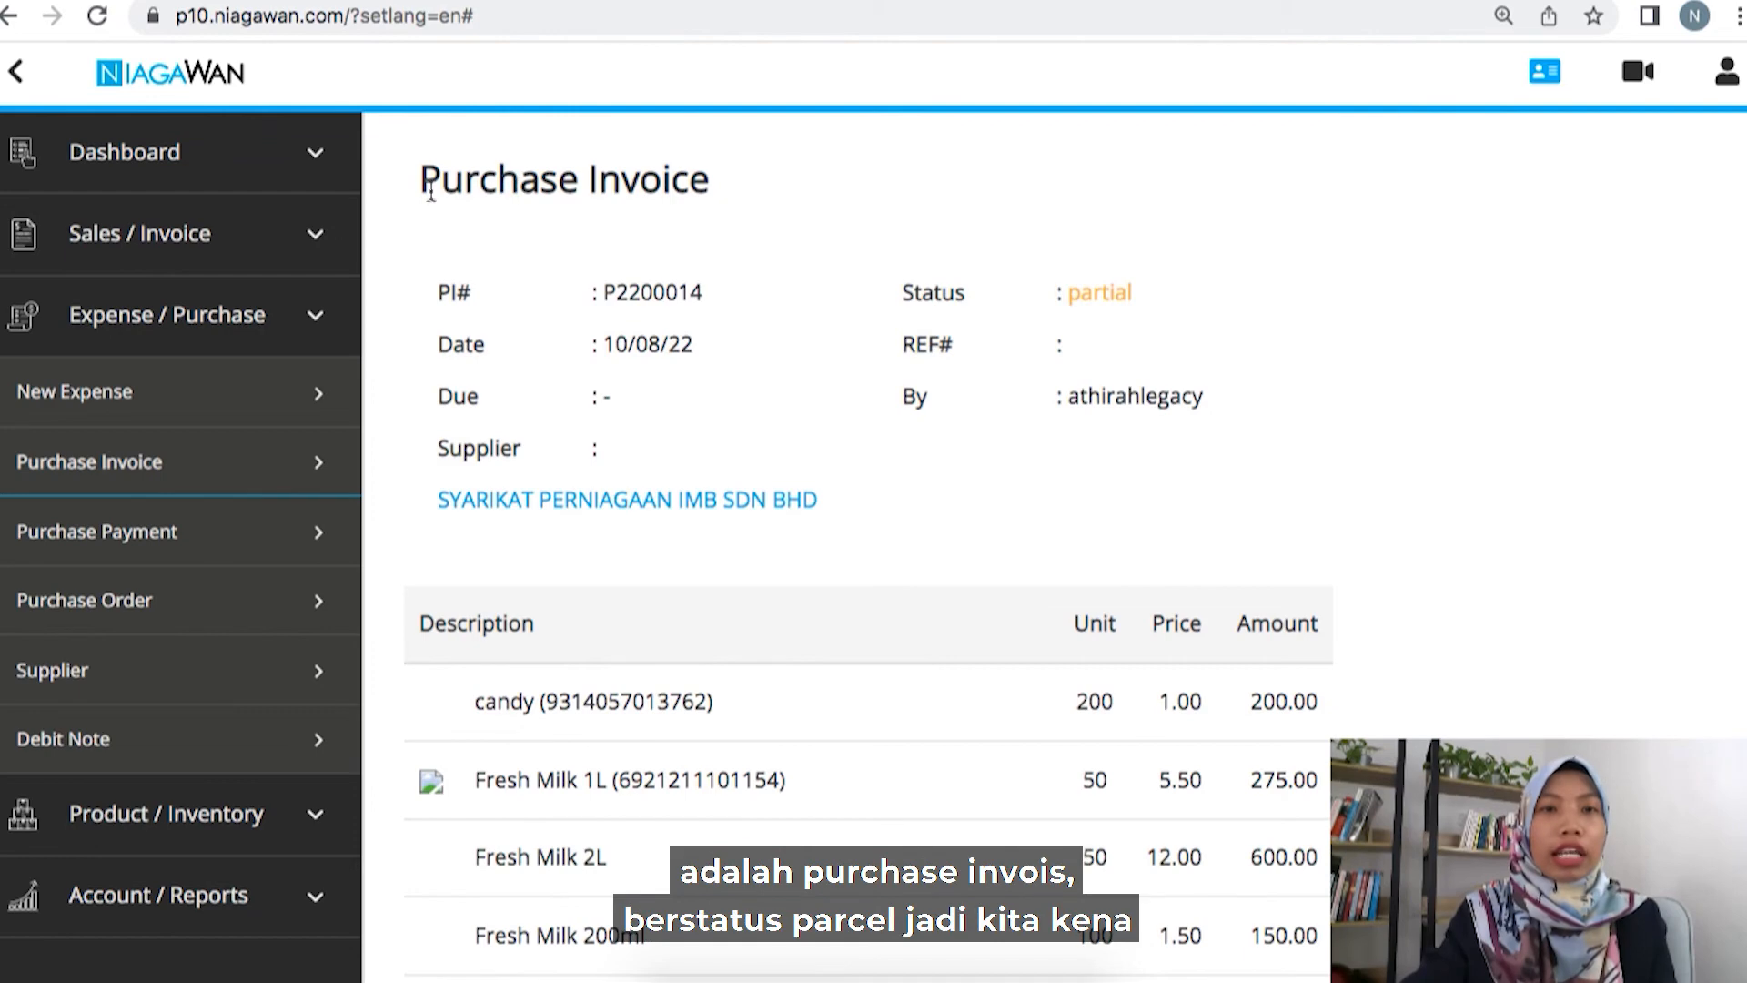
Review the purchase invoice's status and remaining balance, and start adding a second payment to it.
{"action": "left_click_drag", "start_coordinate": [424, 186], "coordinate": [760, 200]}
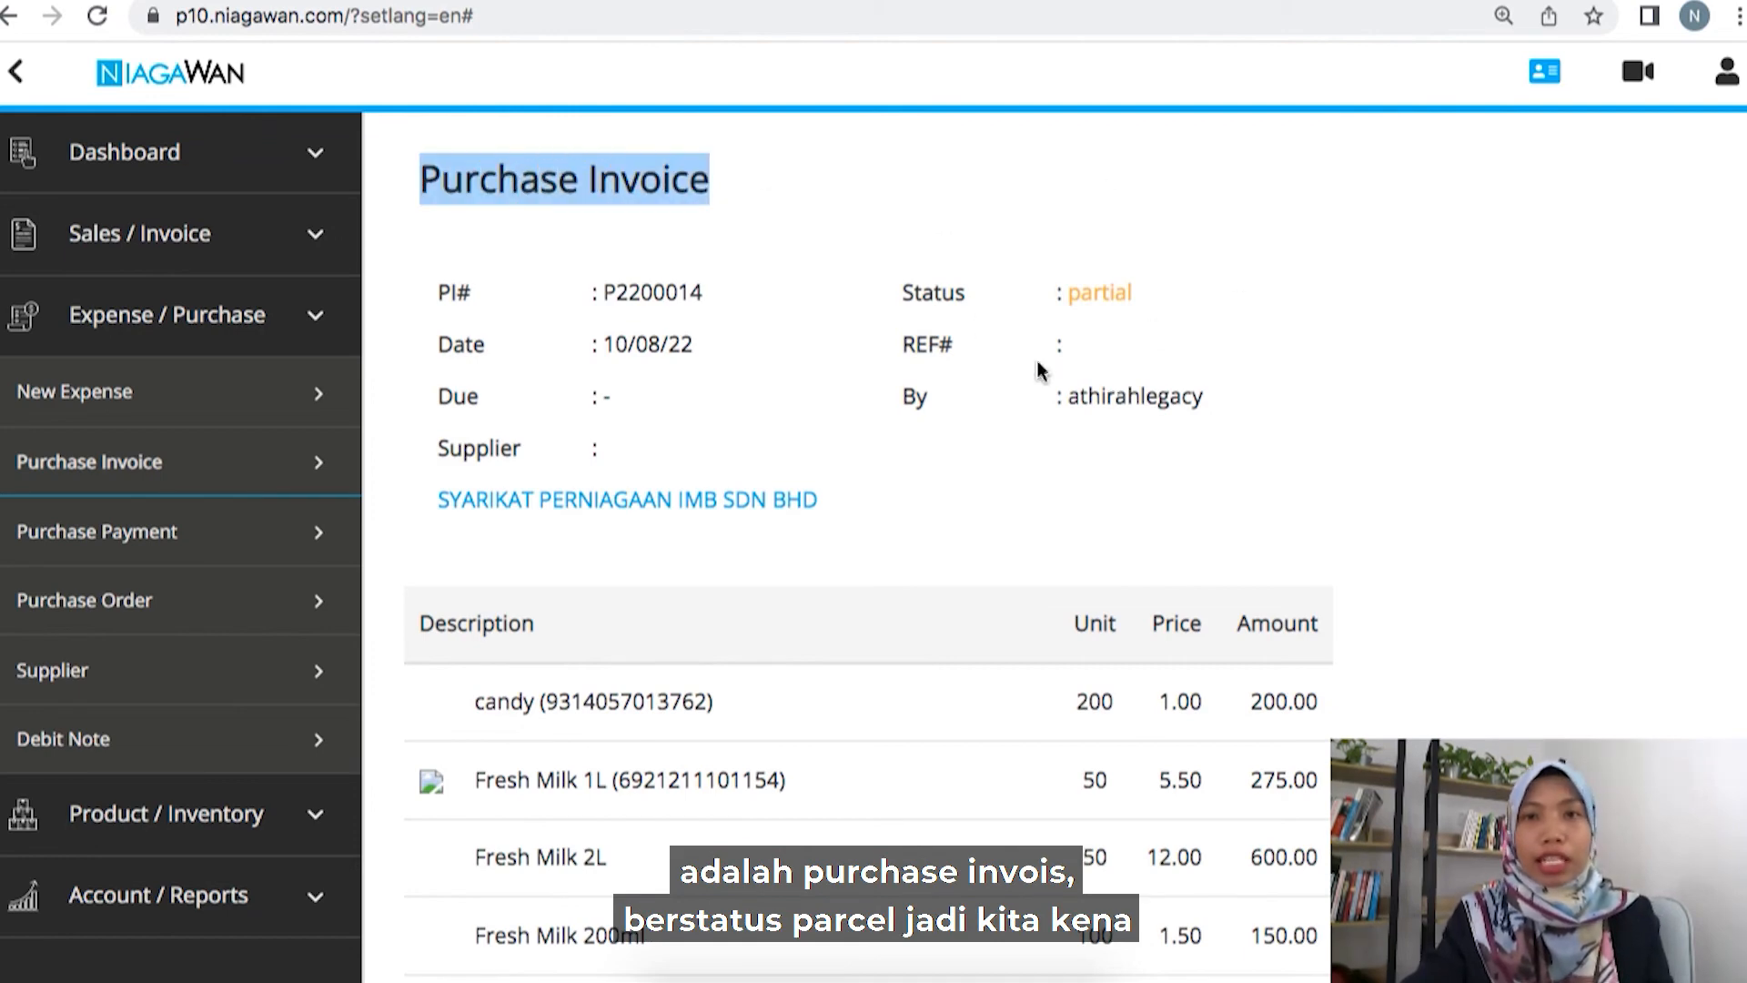
{"action": "scroll", "coordinate": [1052, 287], "scroll_direction": "down", "scroll_amount": 2}
{"action": "scroll", "coordinate": [1051, 292], "scroll_direction": "down", "scroll_amount": 5}
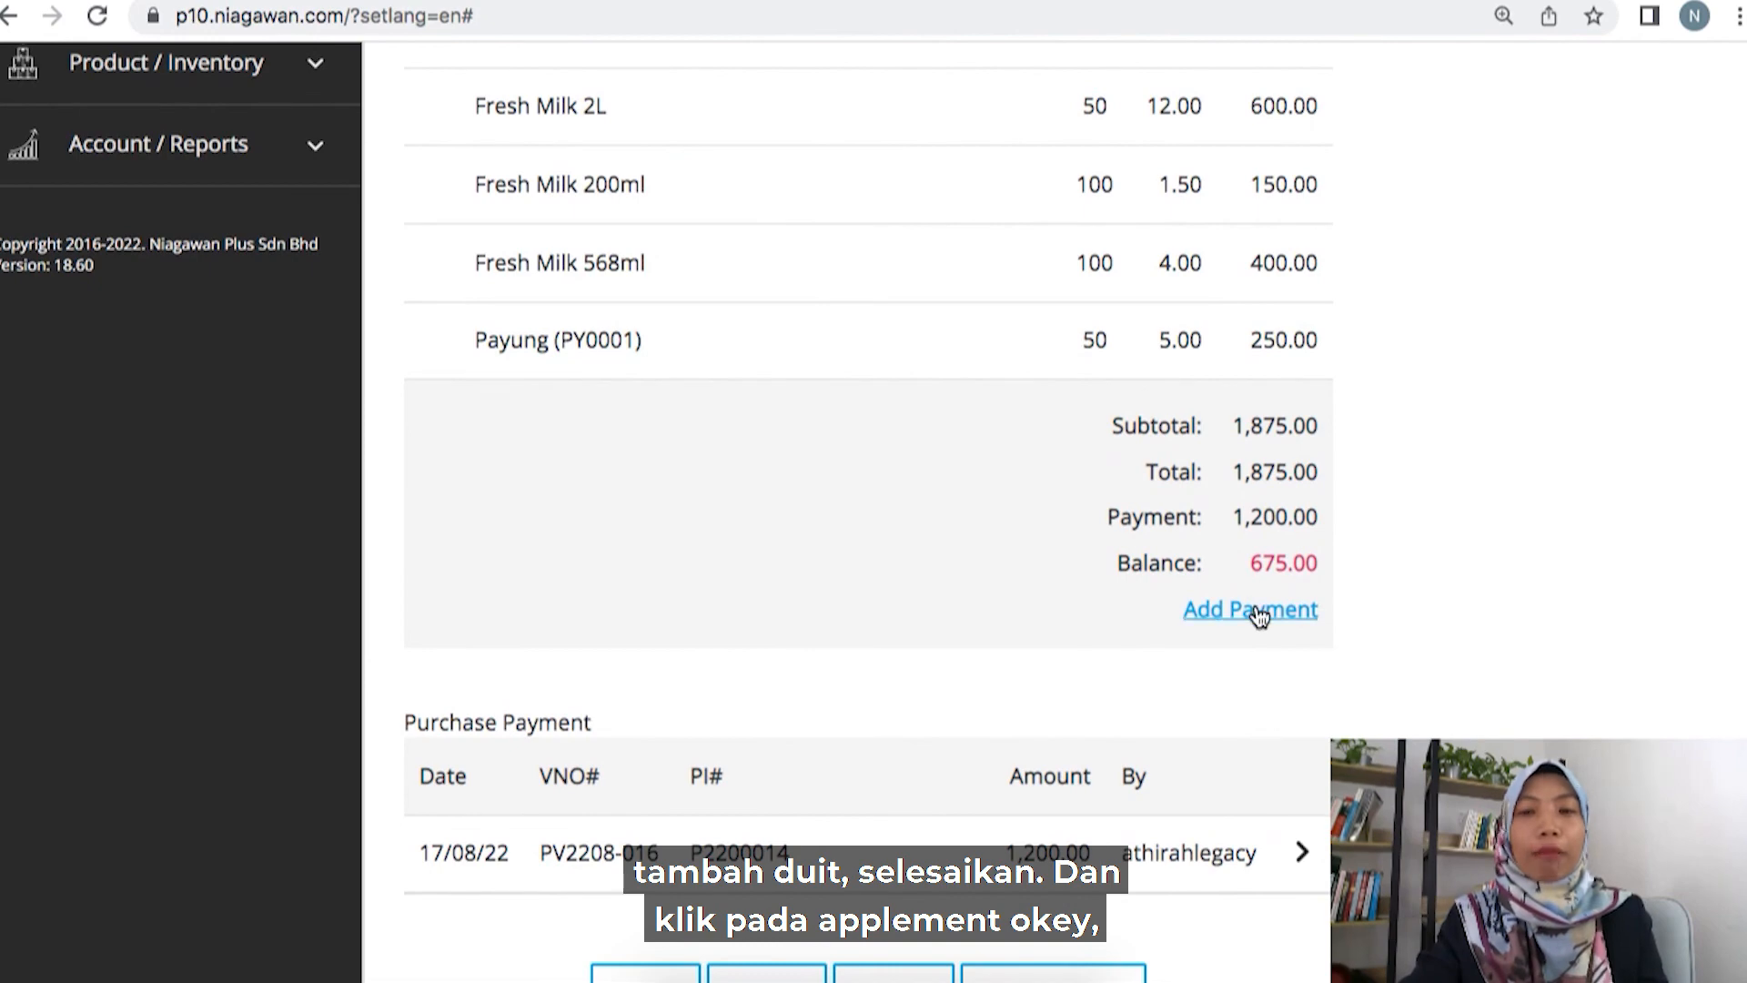
{"action": "left_click", "coordinate": [1256, 609]}
{"action": "scroll", "coordinate": [1256, 612], "scroll_direction": "down", "scroll_amount": 1}
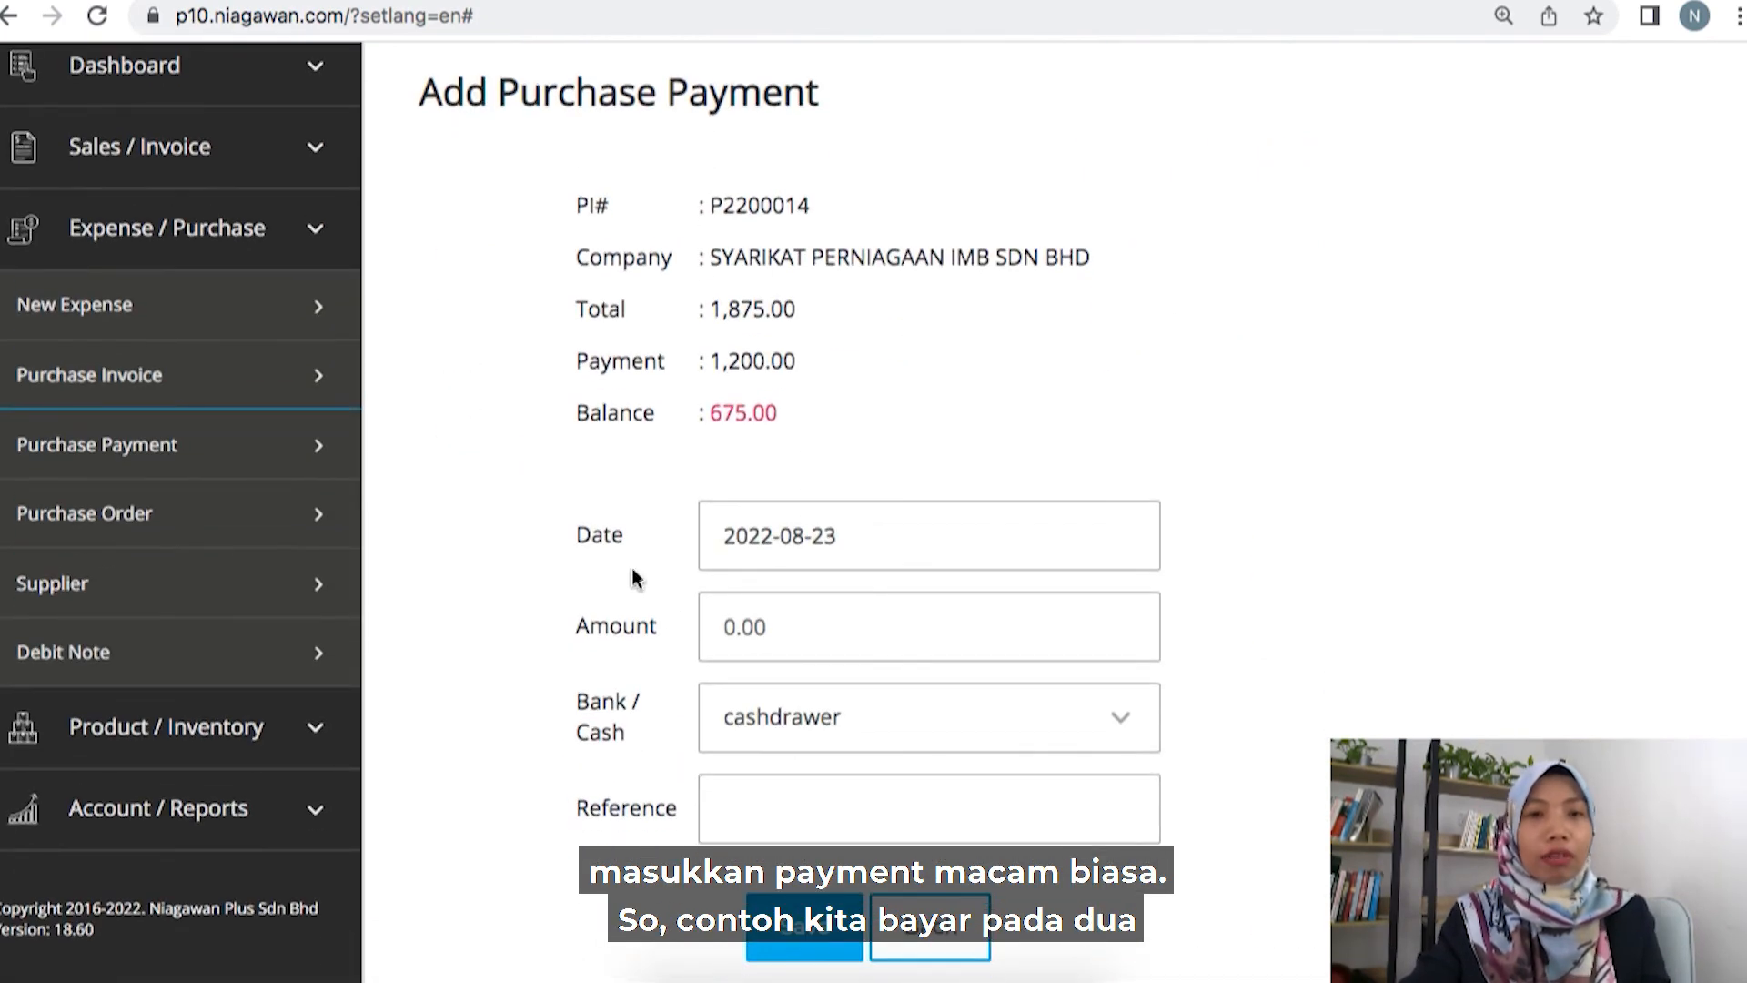
Set the second purchase payment's date to 2022-08-22 and its amount to 675.
{"action": "left_click", "coordinate": [787, 550]}
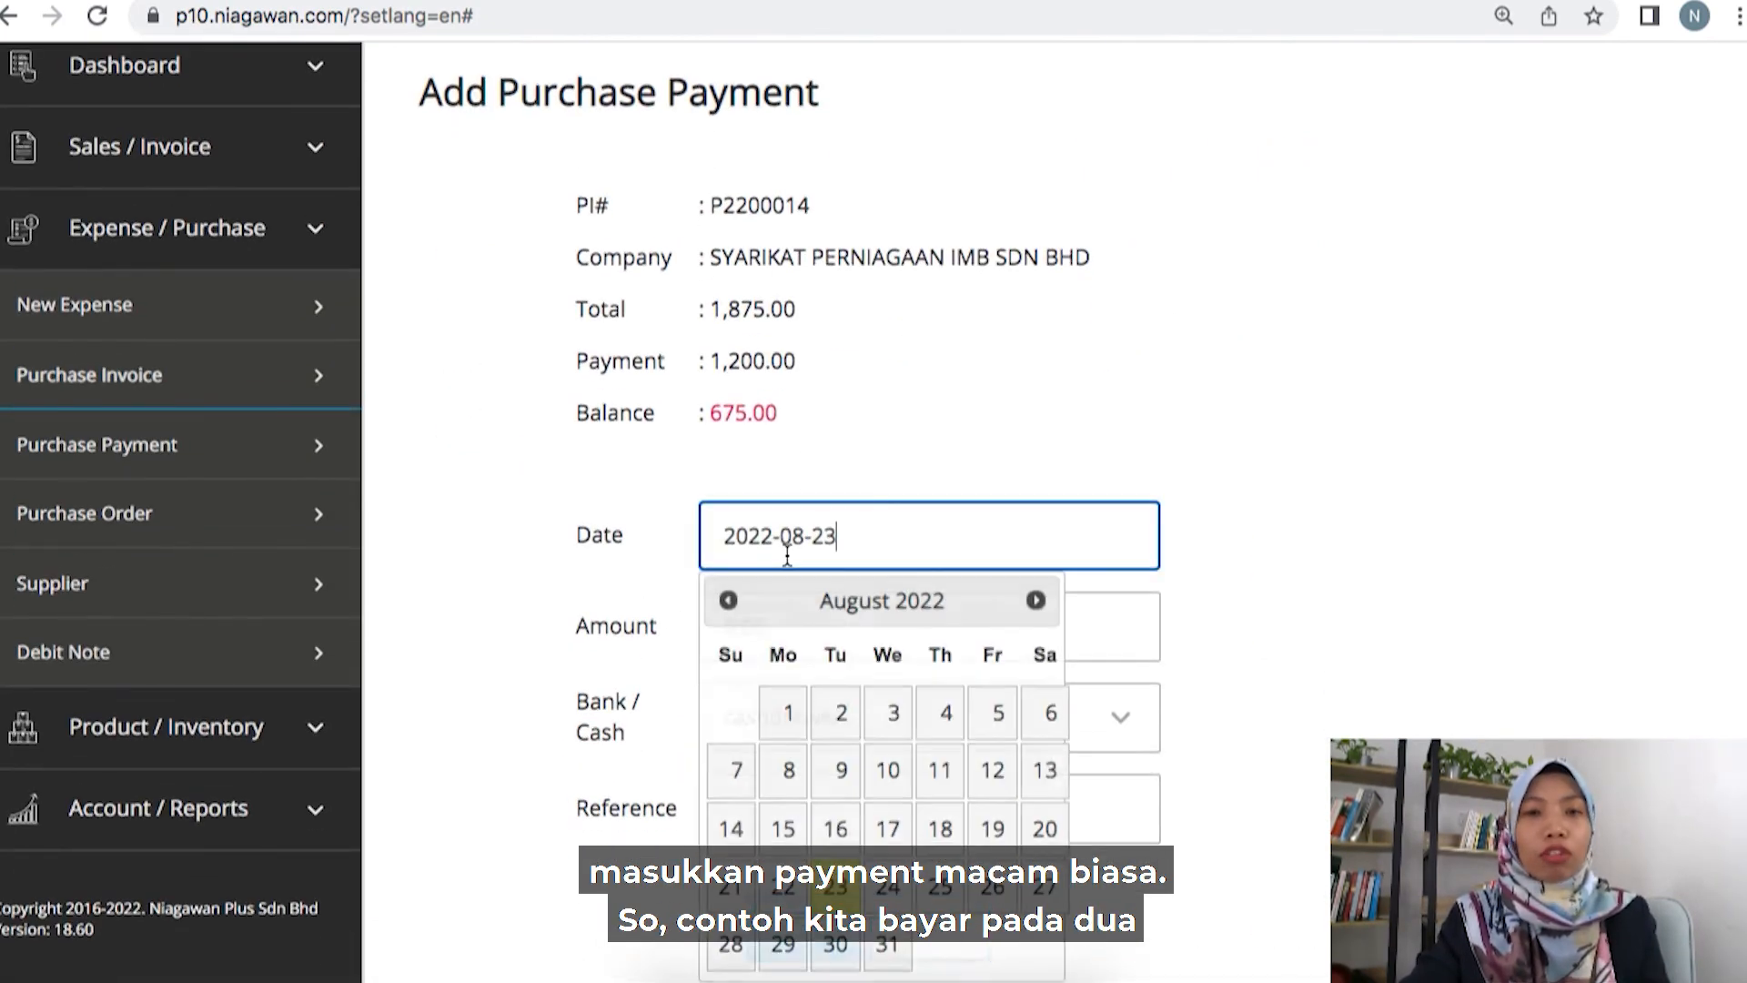
{"action": "left_click", "coordinate": [774, 896]}
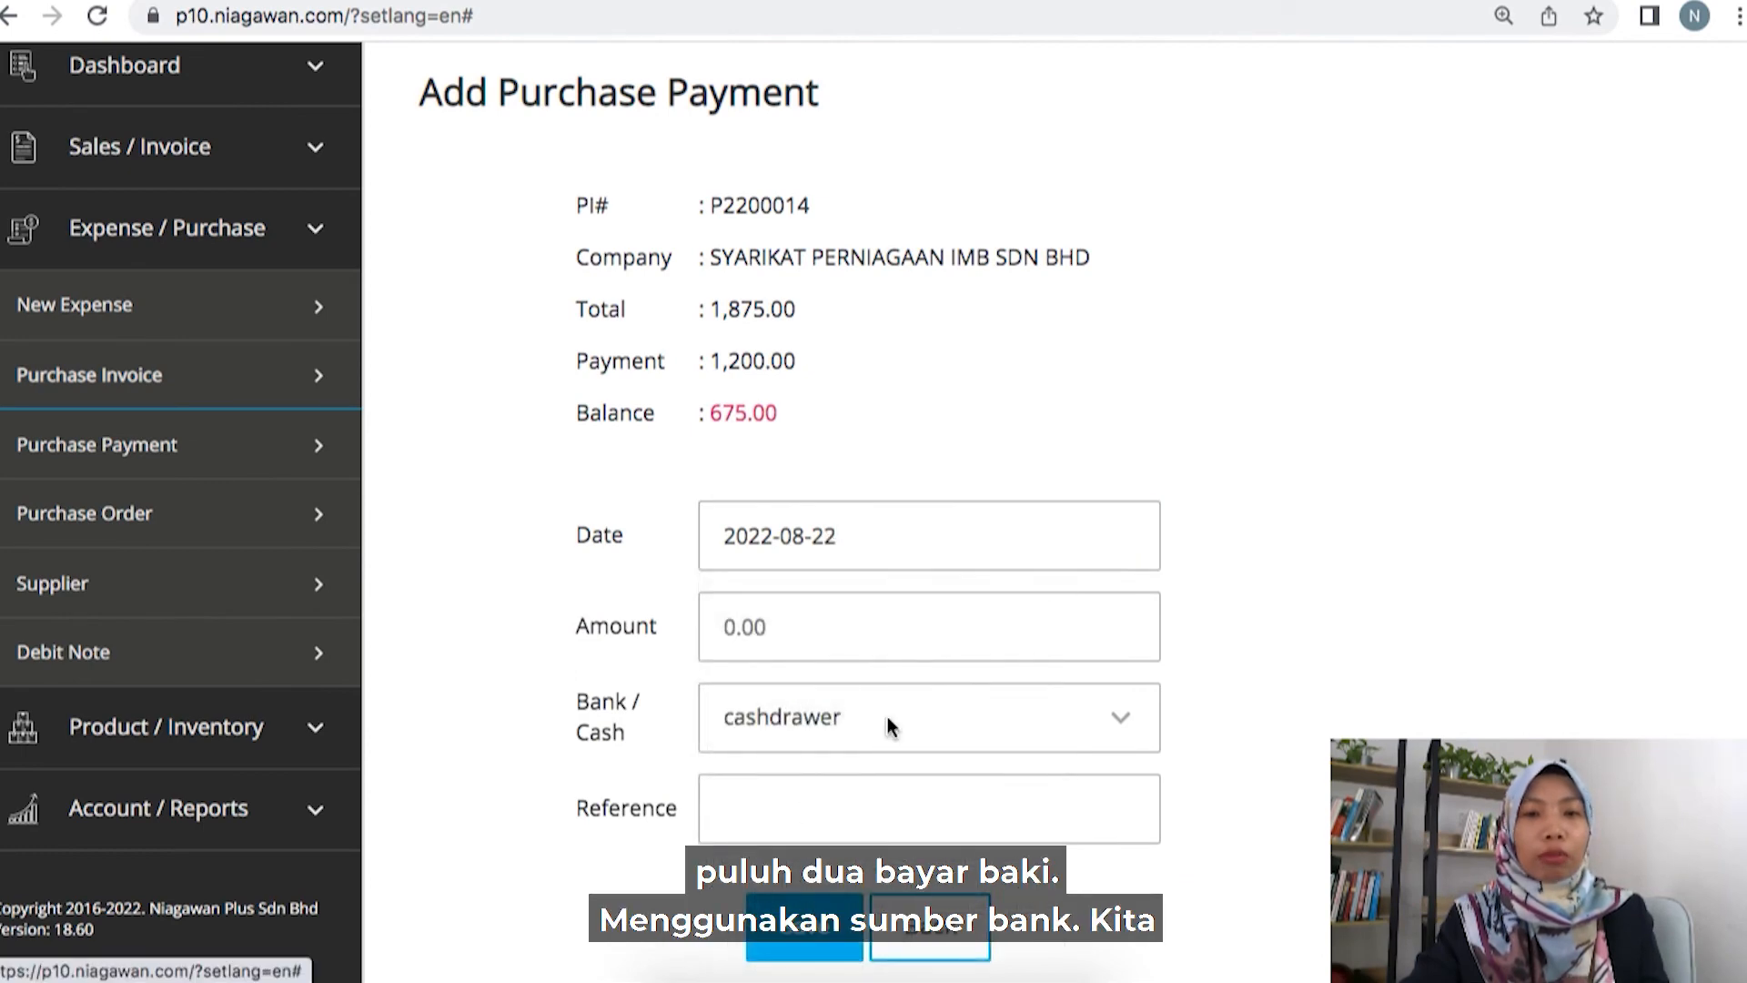
{"action": "left_click", "coordinate": [729, 624]}
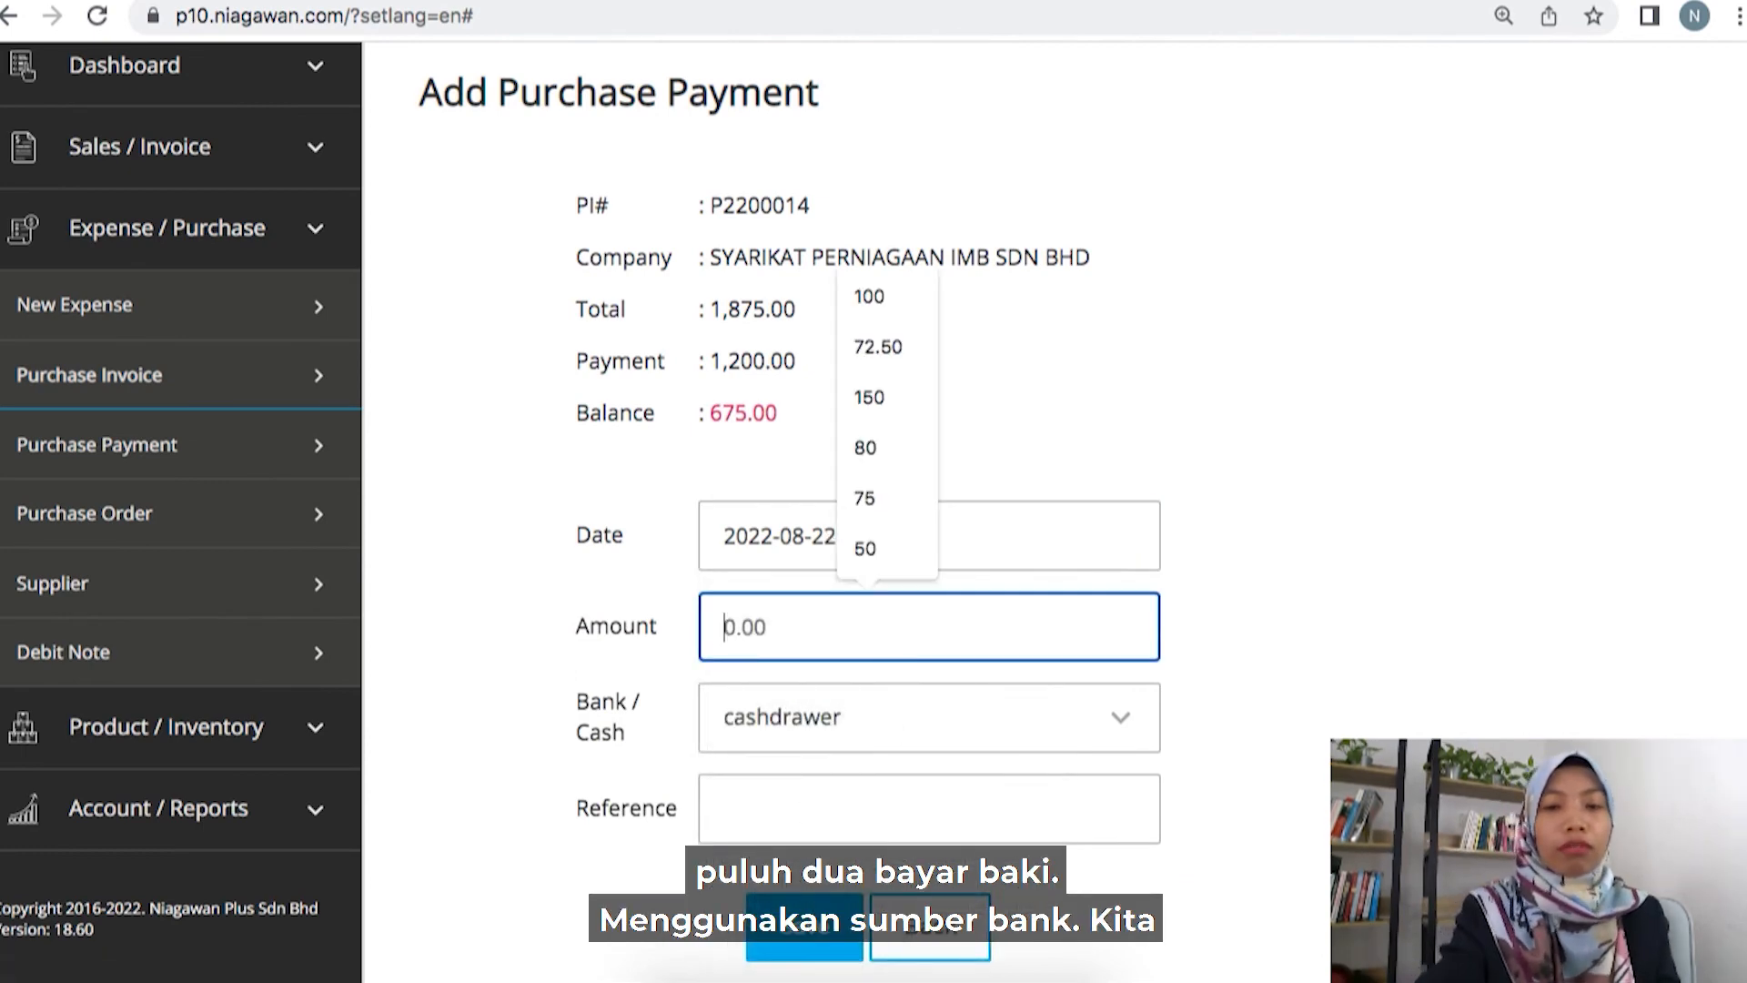
{"action": "type", "text": "675"}
Choose Maybank as the second purchase payment's Bank / Cash source and save the payment.
{"action": "left_click", "coordinate": [735, 719]}
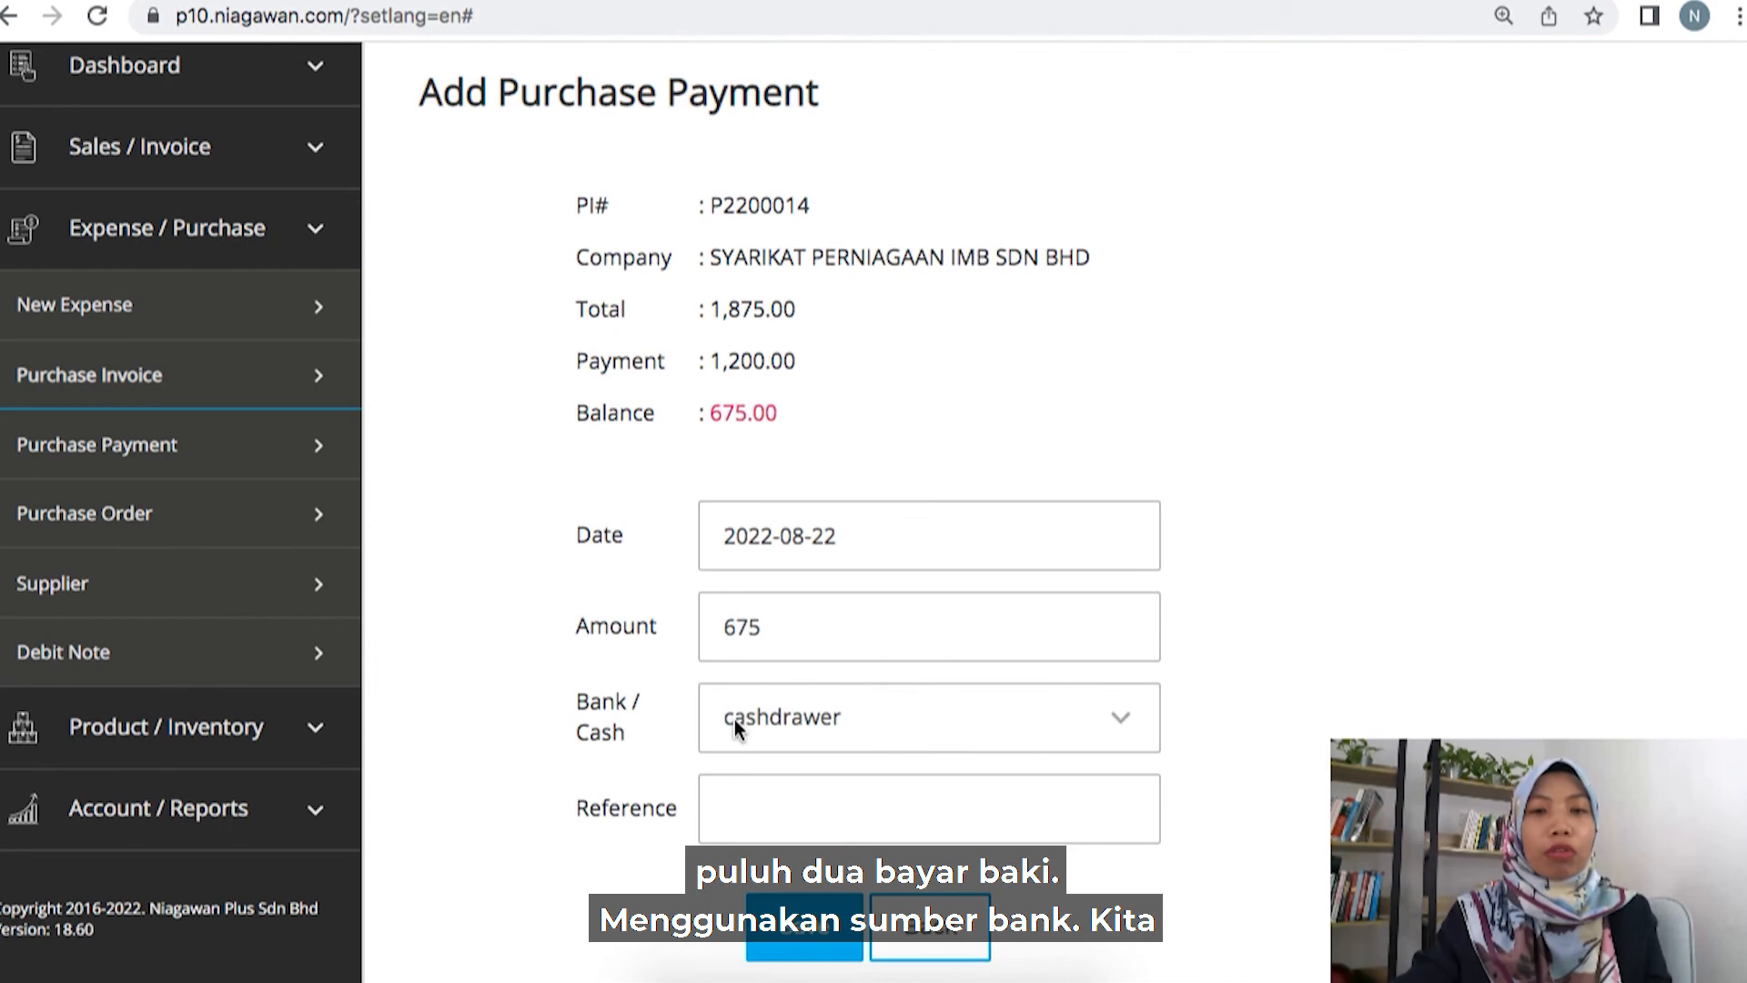
{"action": "left_click", "coordinate": [735, 719]}
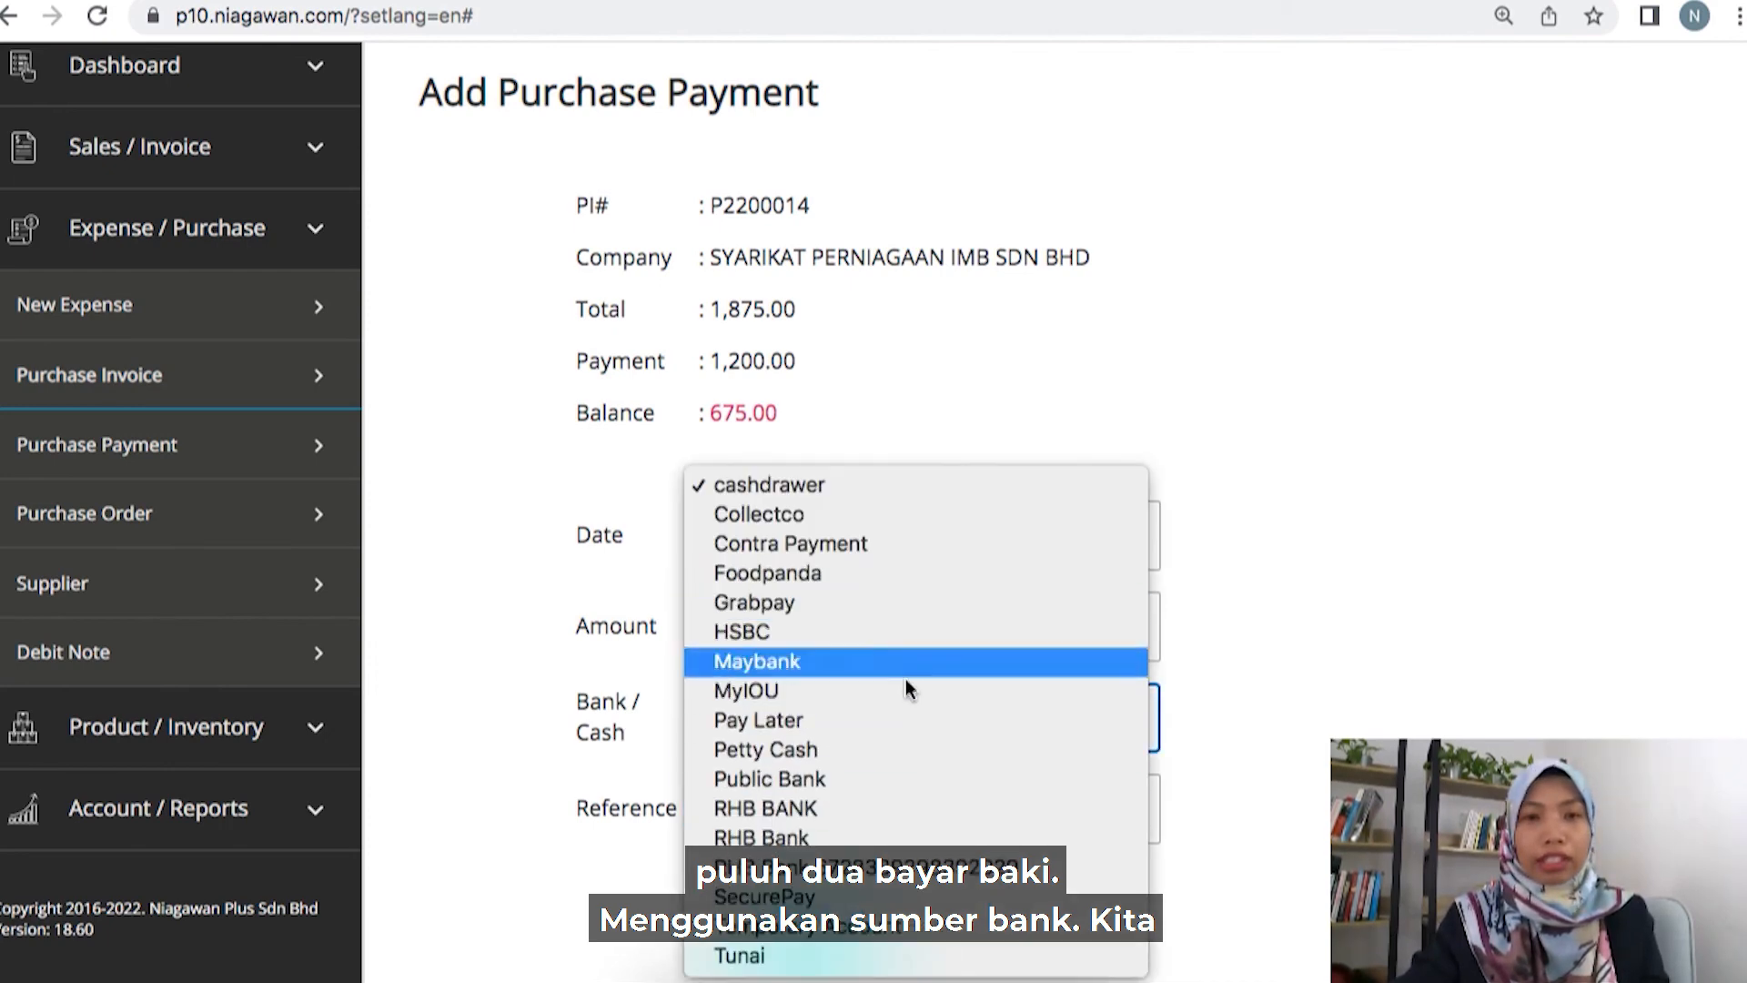
{"action": "left_click", "coordinate": [896, 663]}
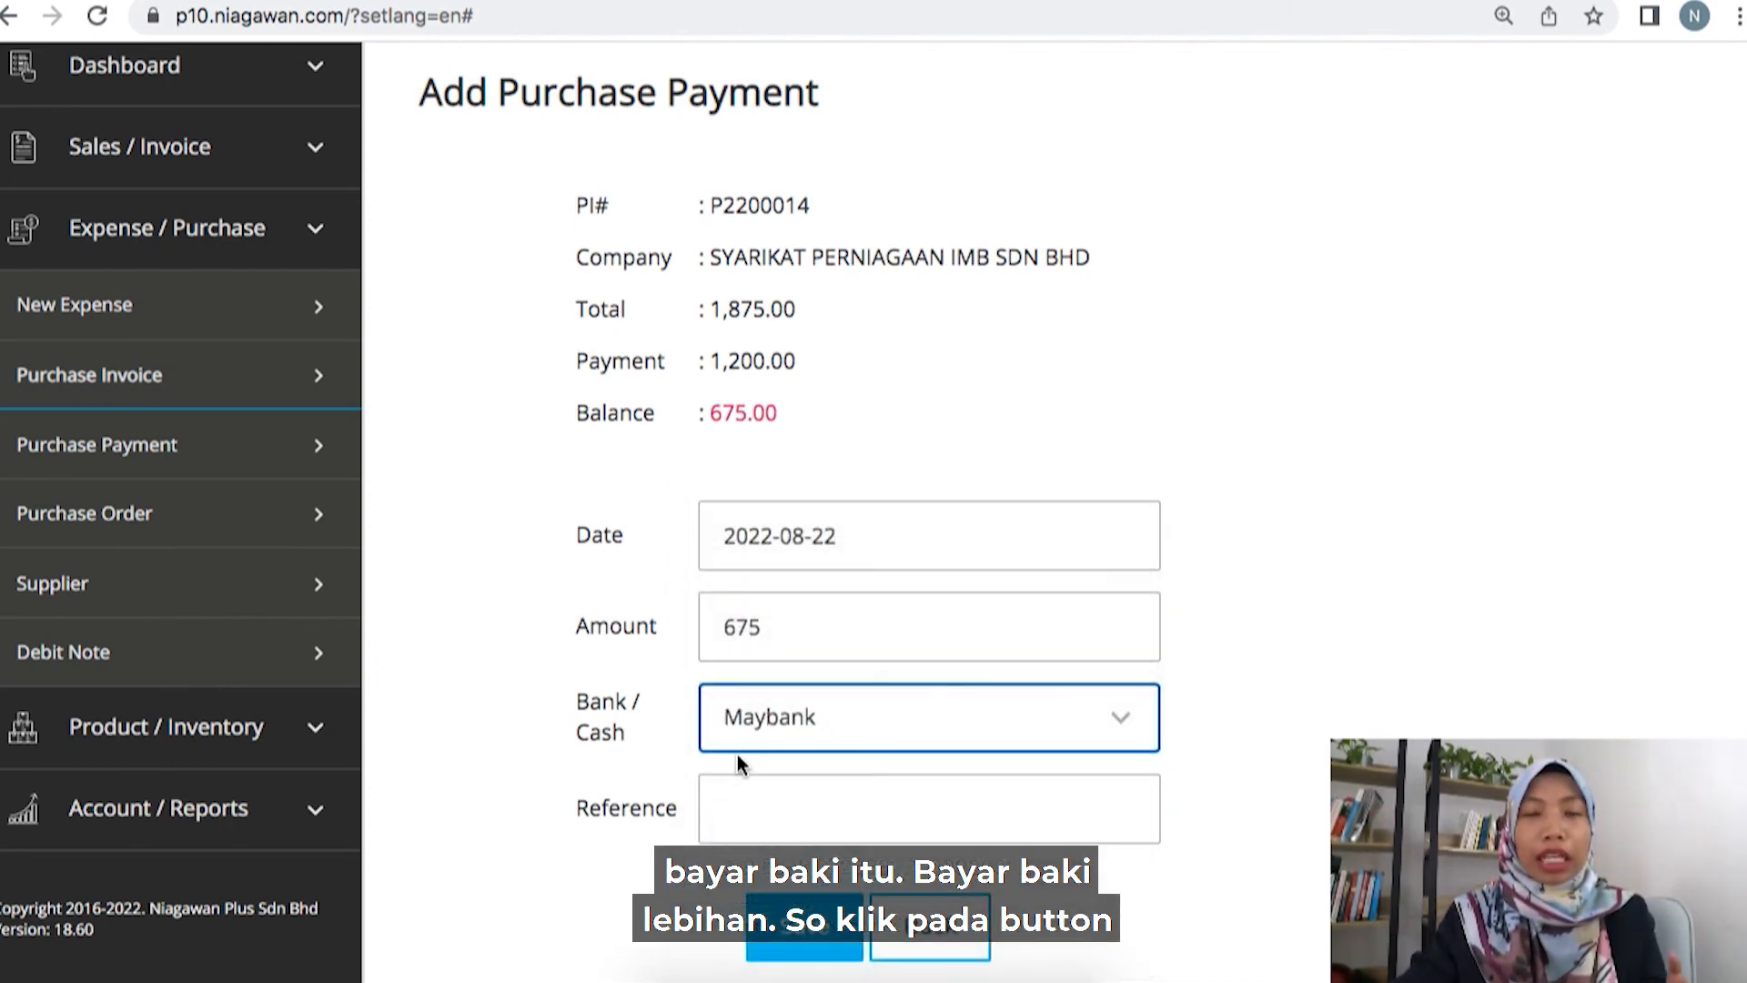
{"action": "scroll", "coordinate": [737, 756], "scroll_direction": "down", "scroll_amount": 1}
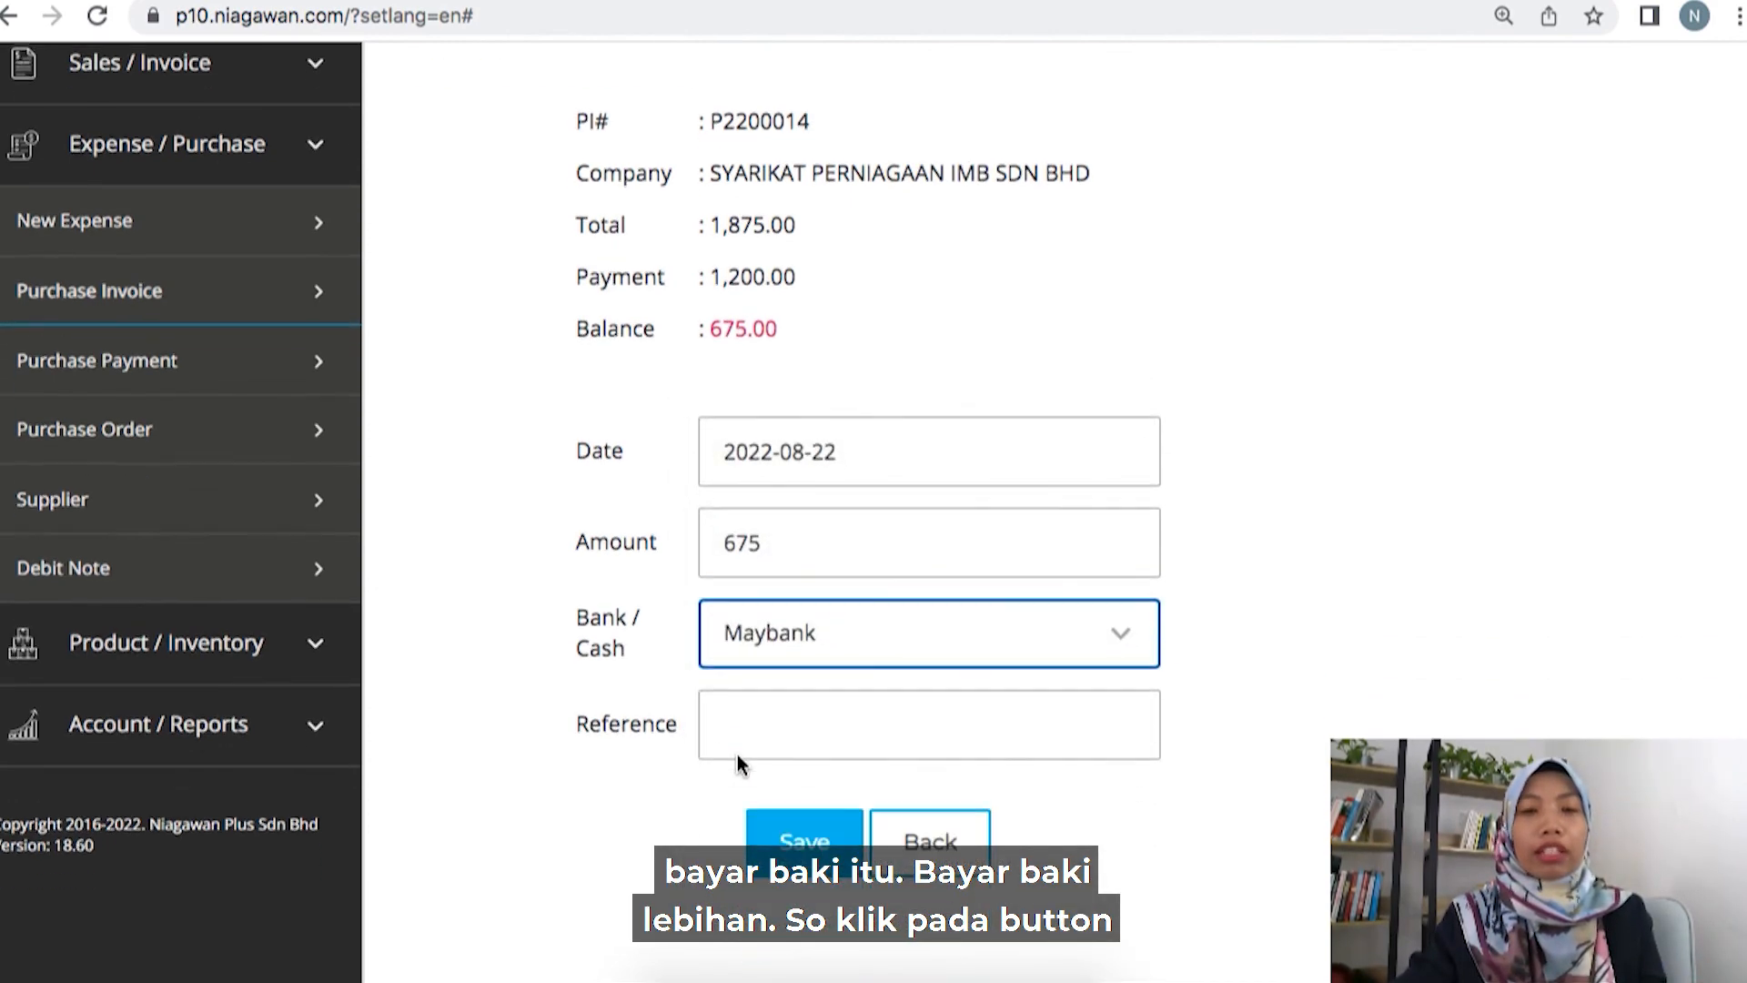
{"action": "left_click", "coordinate": [805, 845]}
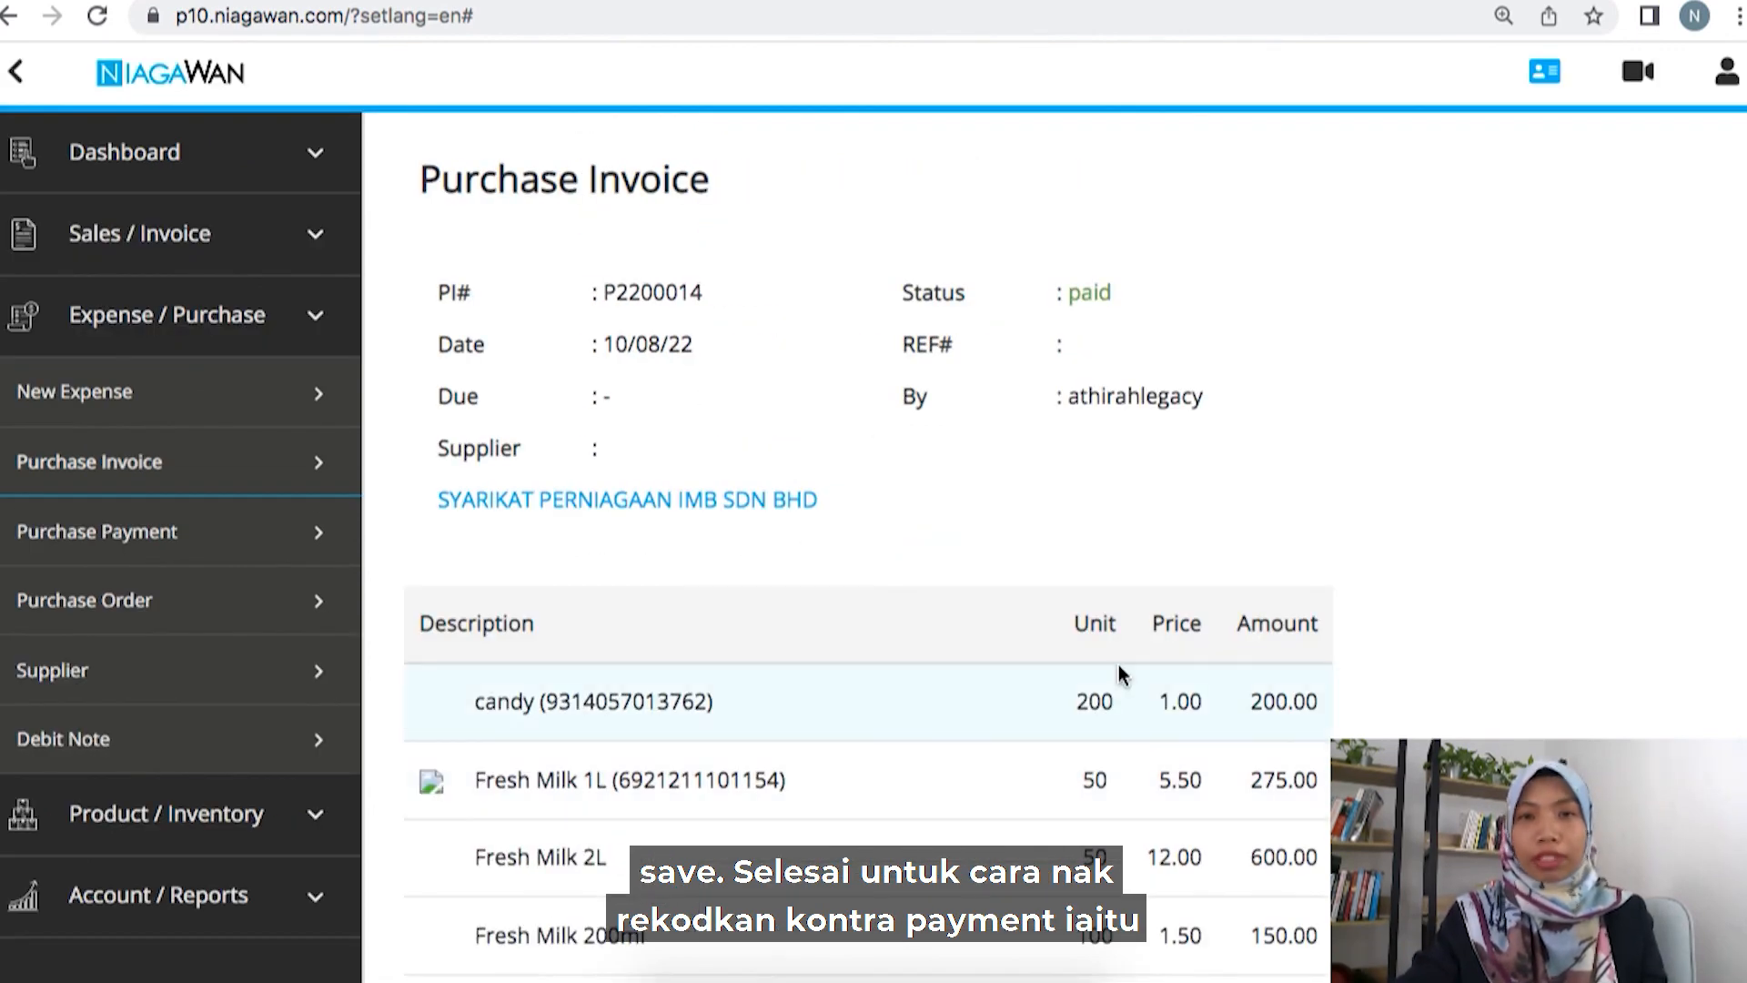